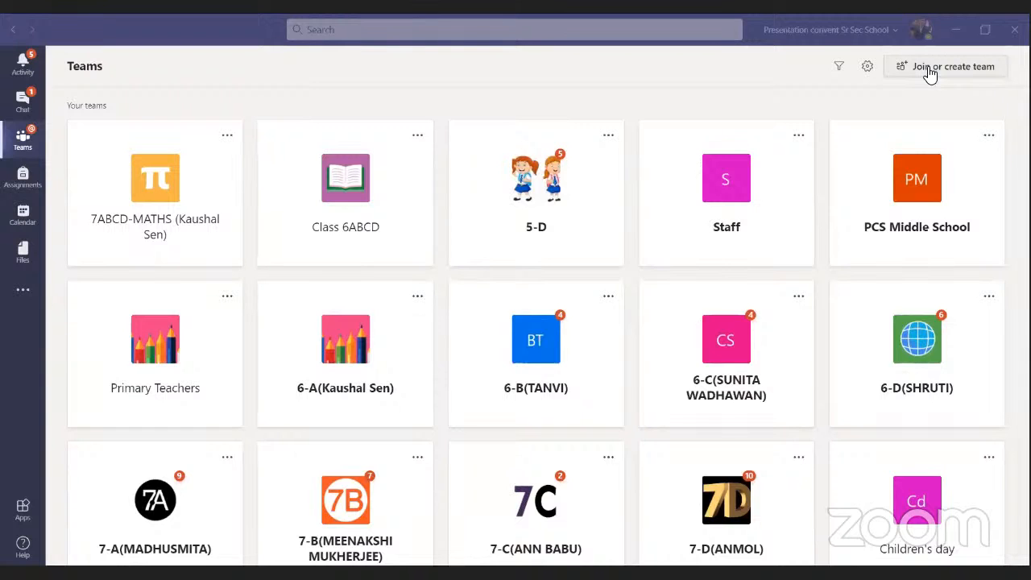
# - Create a new Class-type team named "Class 8 Maths" and proceed to adding people
pyautogui.click(931, 71)
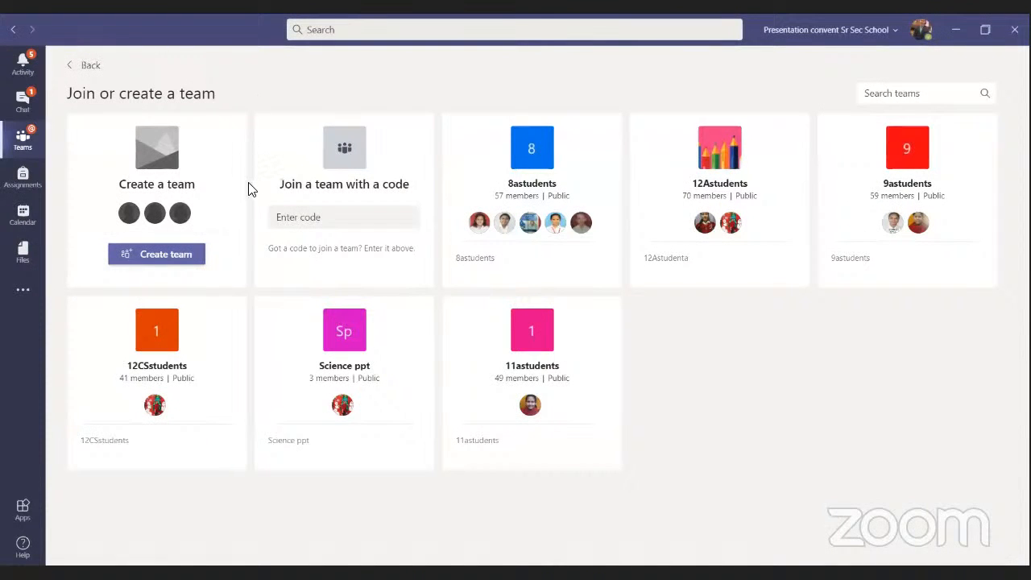
pyautogui.click(179, 258)
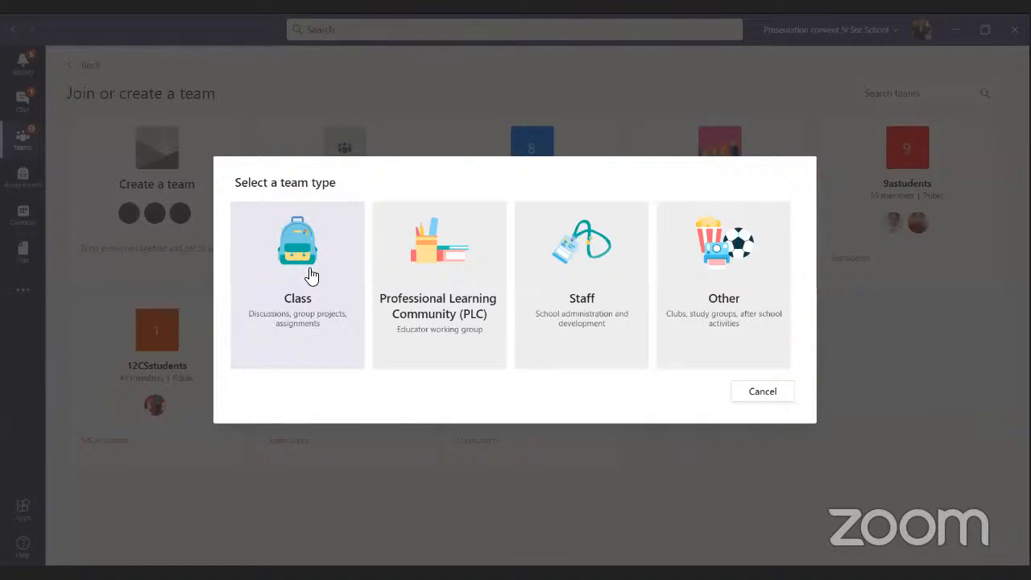
pyautogui.click(310, 274)
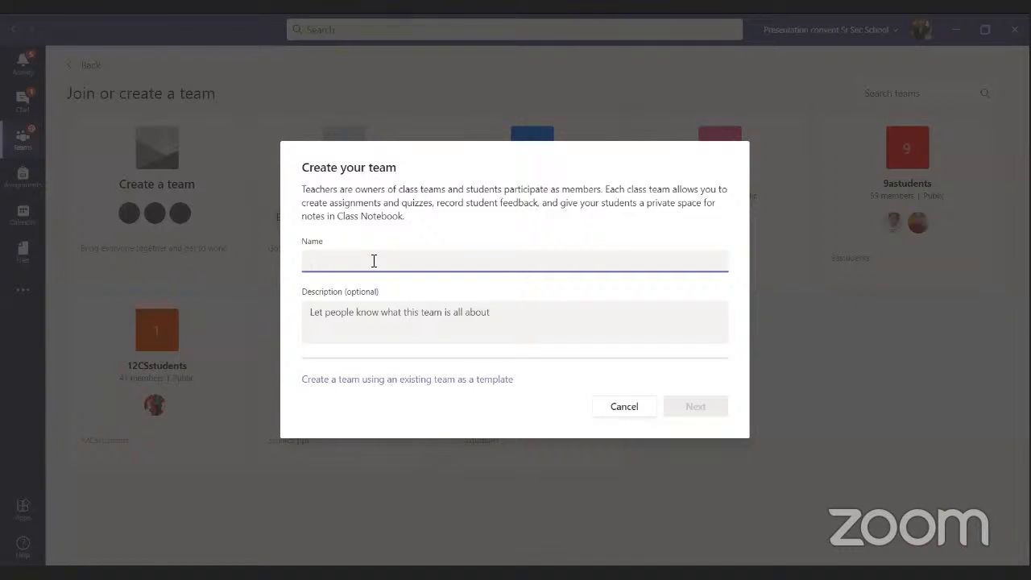
pyautogui.write('Class 8')
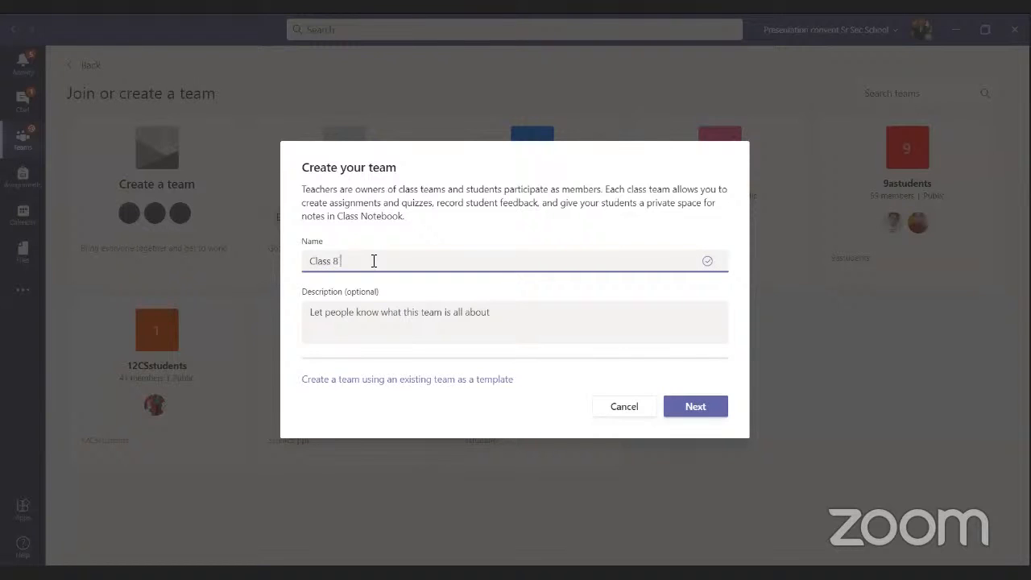
pyautogui.write(' Maths')
pyautogui.click(697, 406)
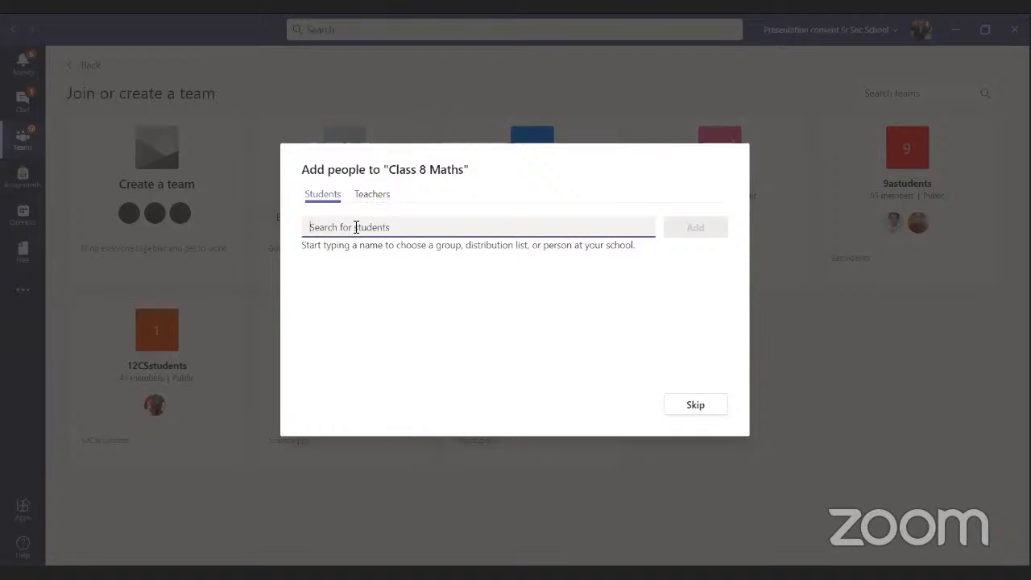
pyautogui.write('afifa')
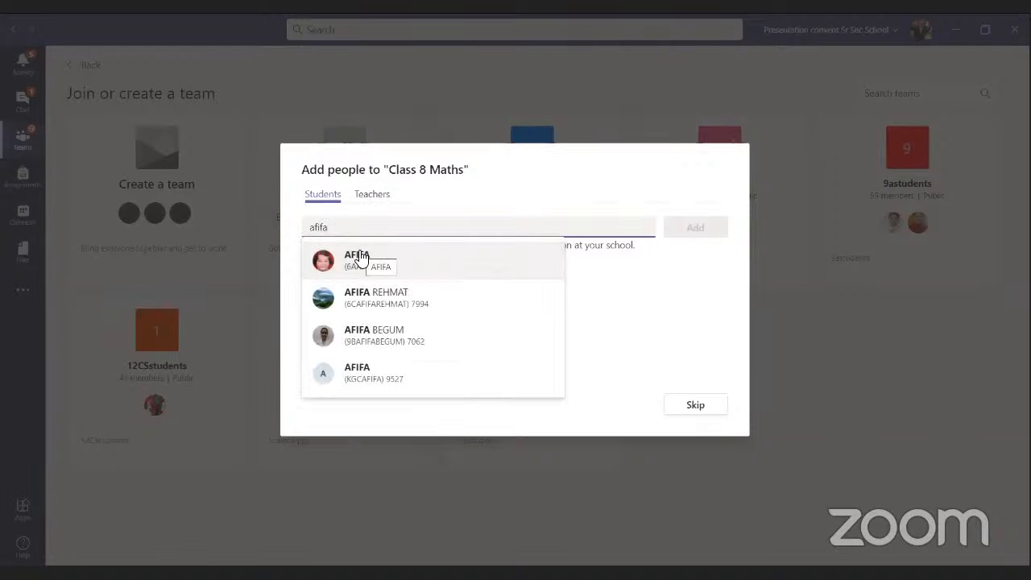
pyautogui.click(401, 266)
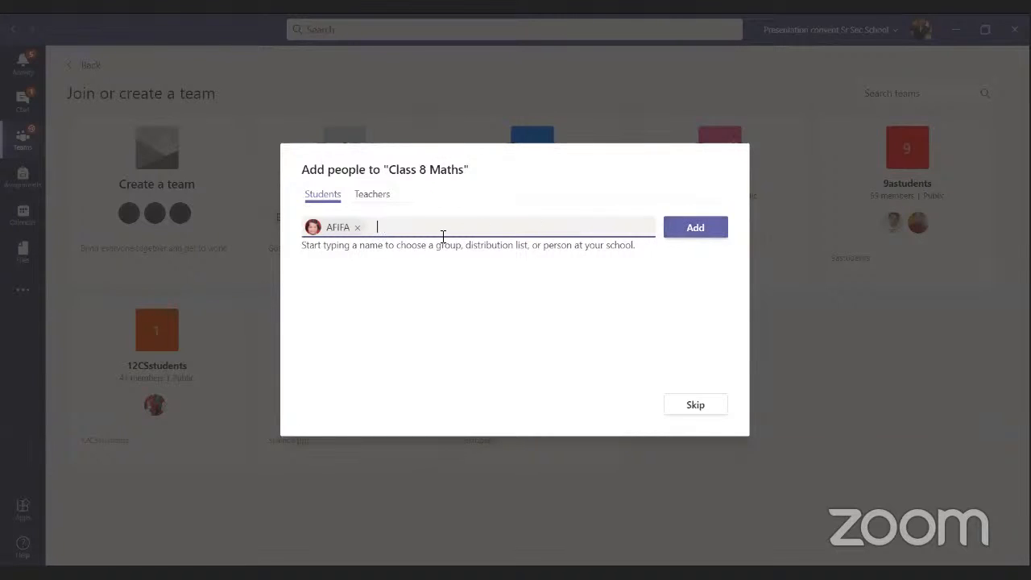
pyautogui.click(359, 232)
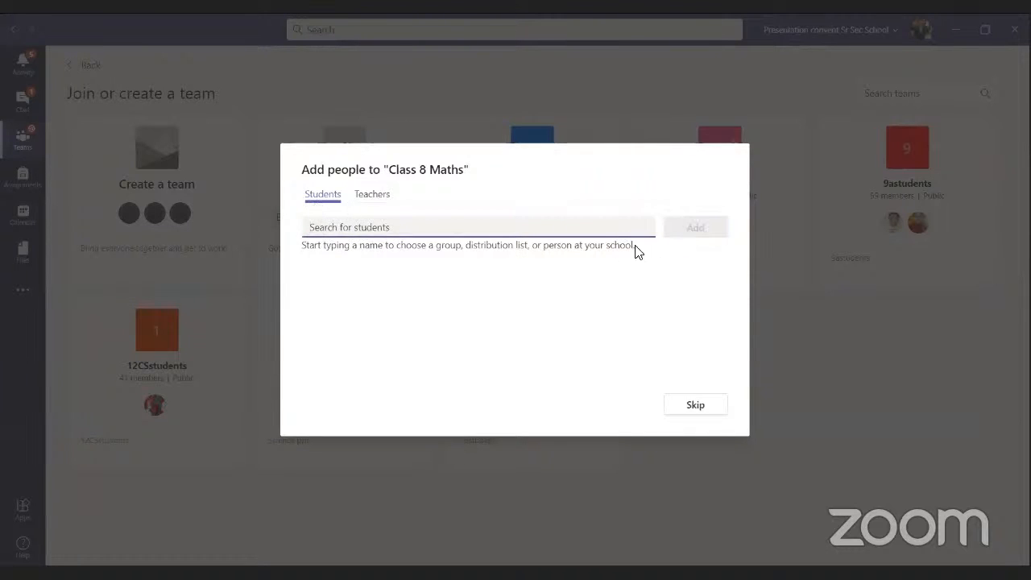
# - Add a teacher to the Class 8 Maths team by name and finish the team setup
pyautogui.click(375, 198)
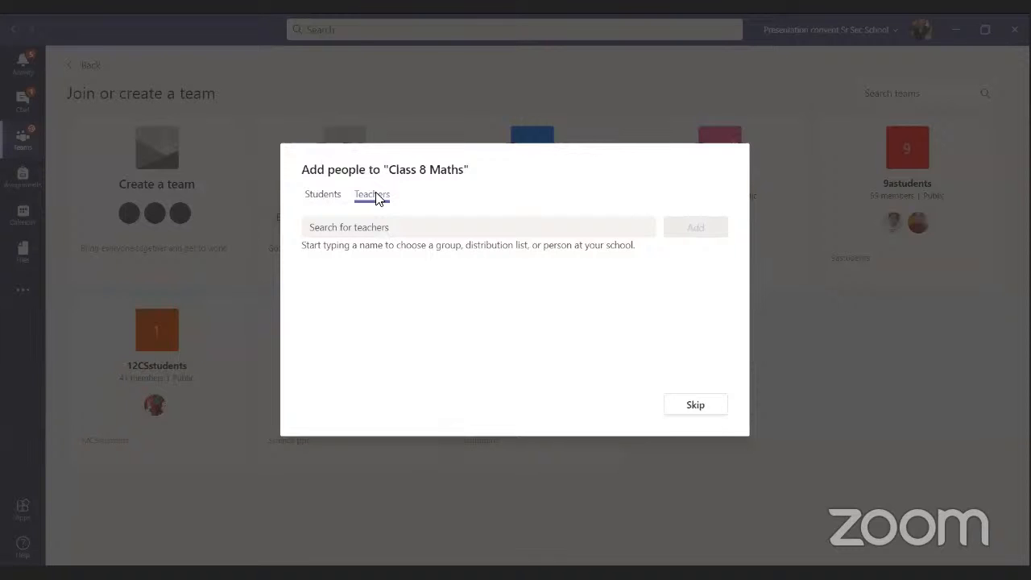
pyautogui.click(359, 231)
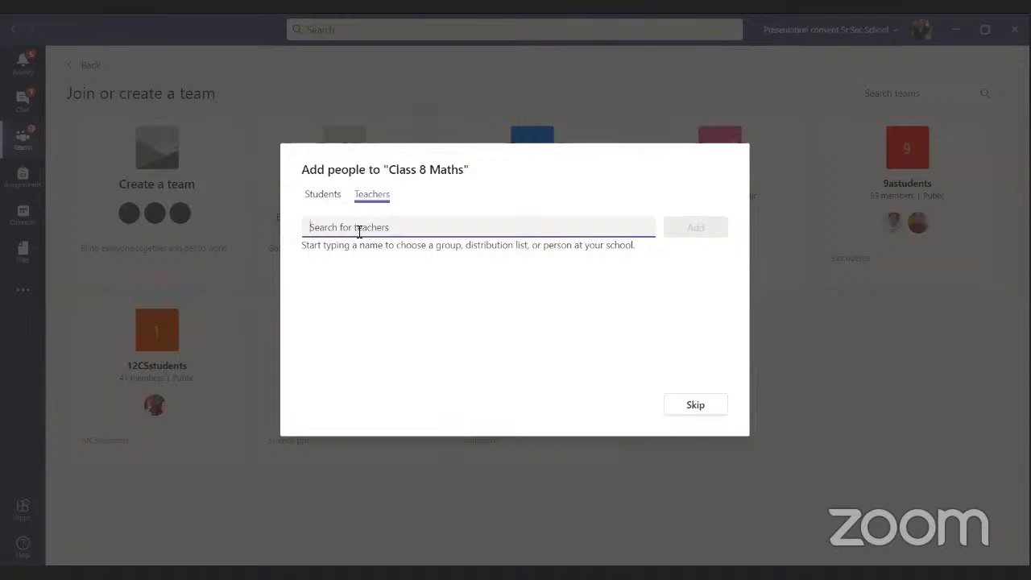
pyautogui.write('ramesh')
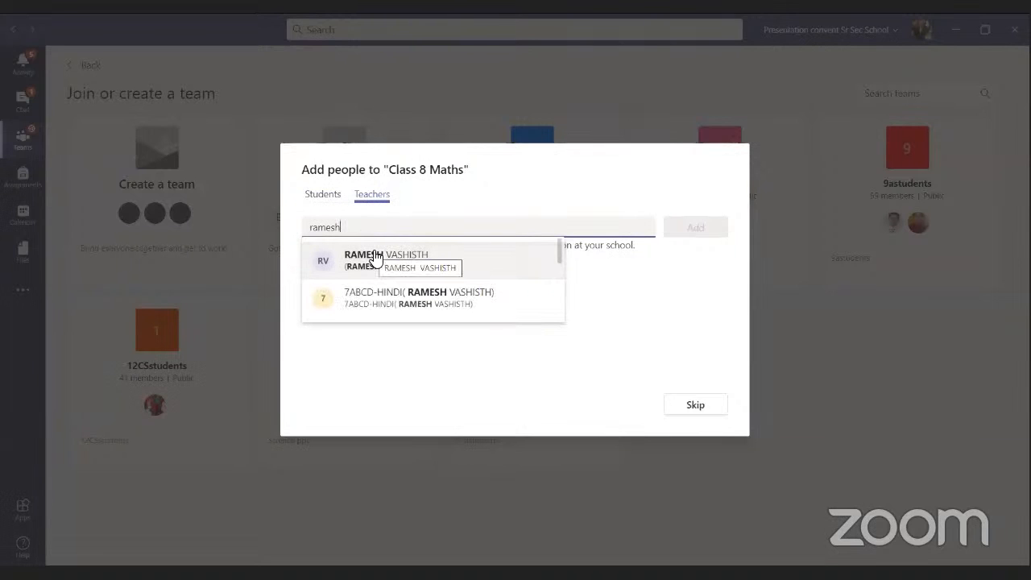
pyautogui.click(375, 258)
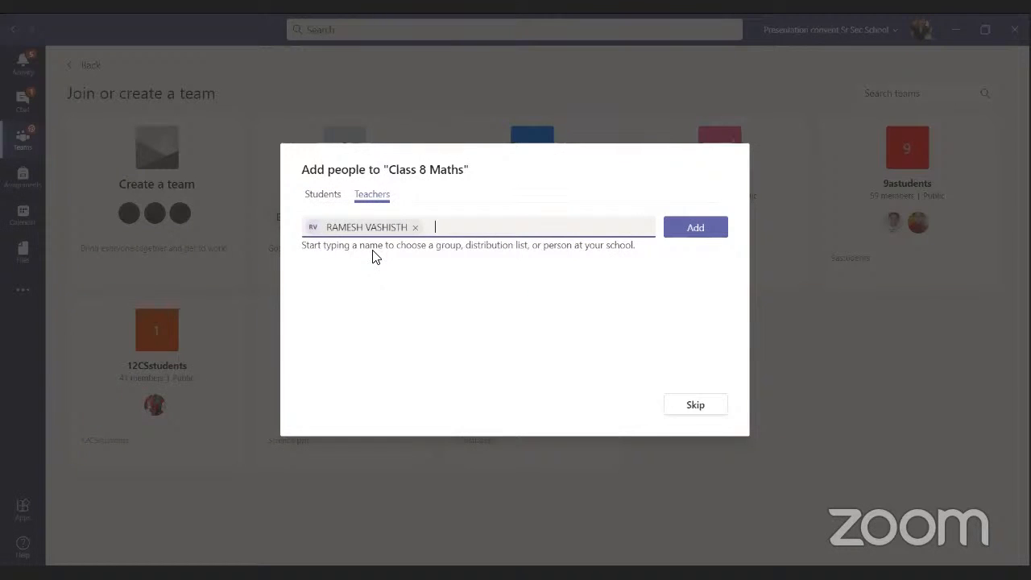
pyautogui.click(695, 229)
pyautogui.click(701, 413)
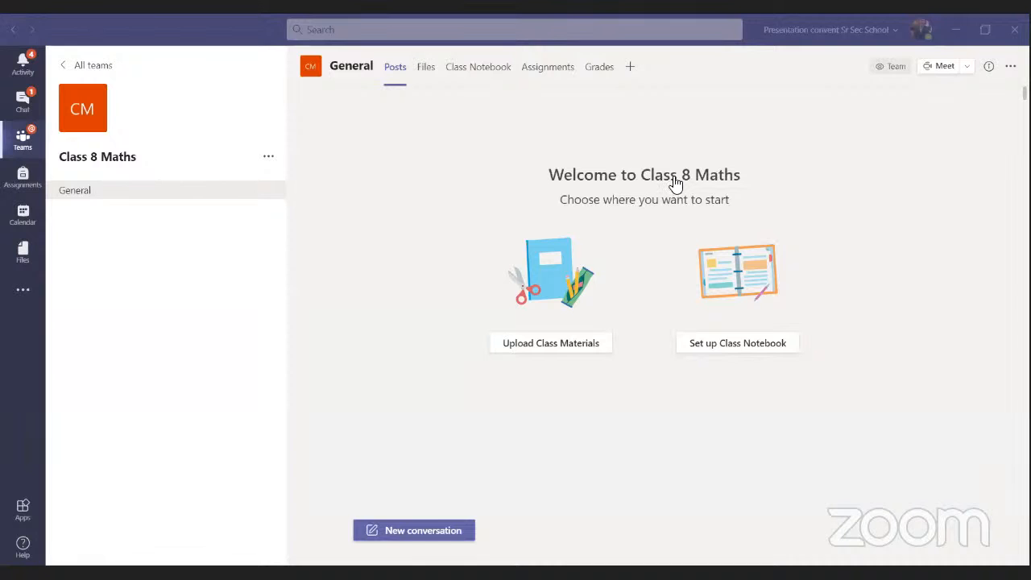
# - Return to the overview of all teams, locate the new Class 8 Maths team and open it
pyautogui.click(24, 139)
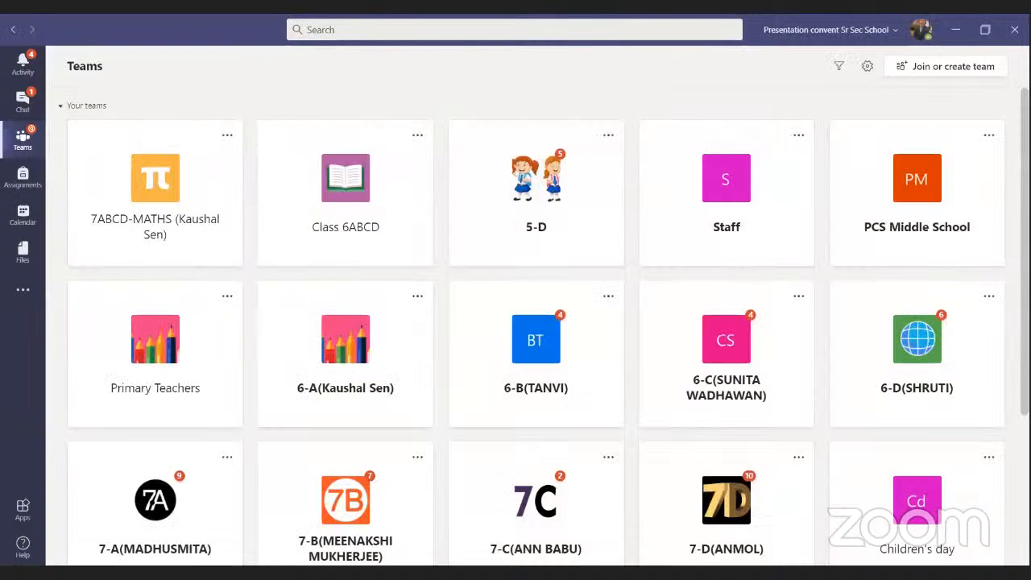
pyautogui.scroll(-3, 540, 484)
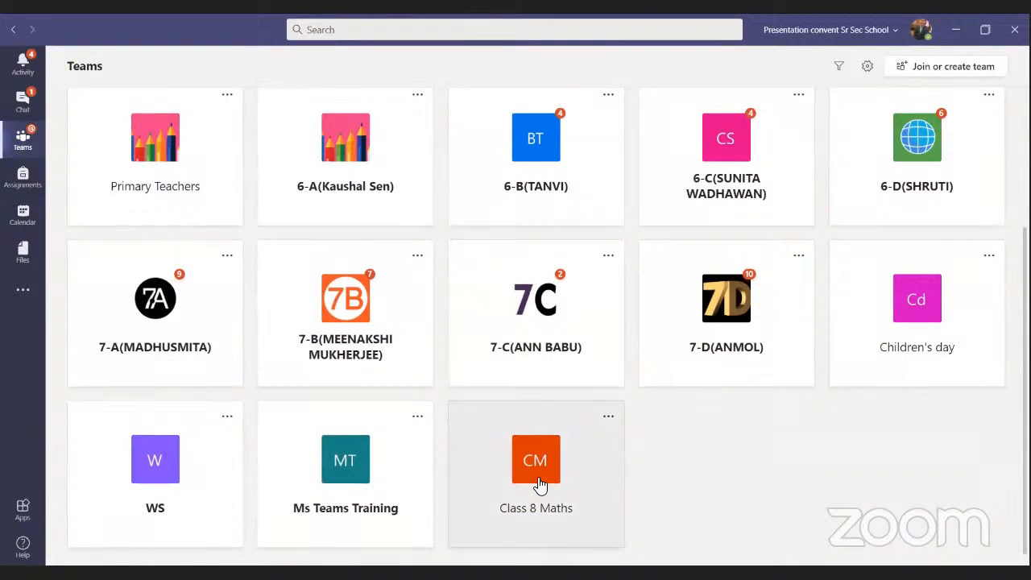
pyautogui.click(538, 482)
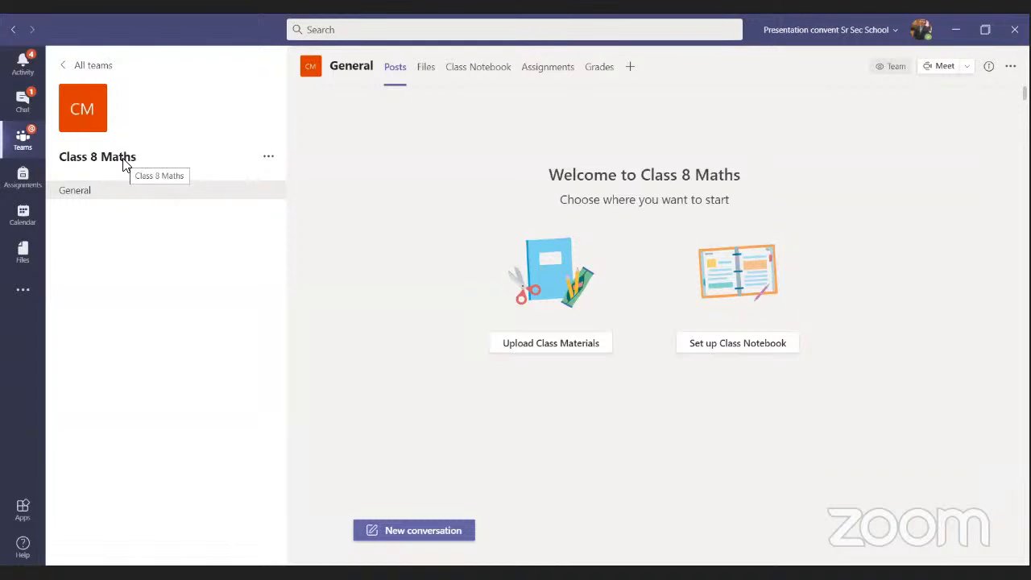
pyautogui.click(269, 160)
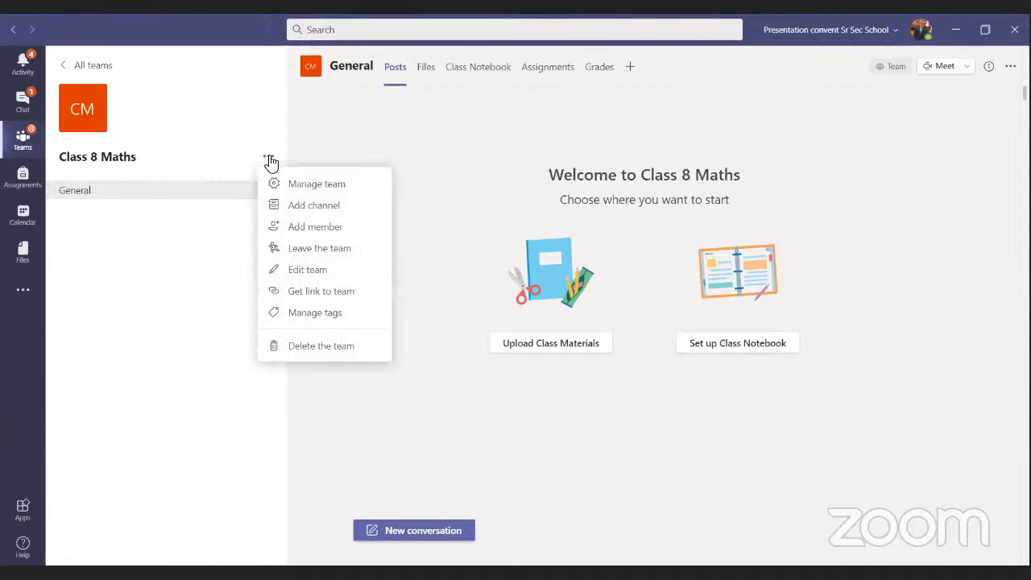
pyautogui.click(312, 228)
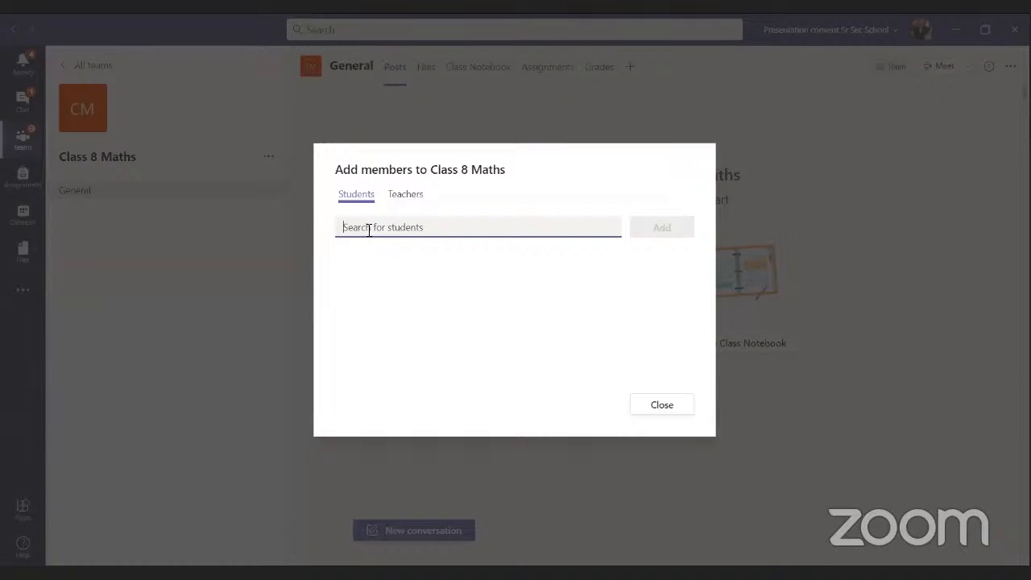
pyautogui.write('afifa')
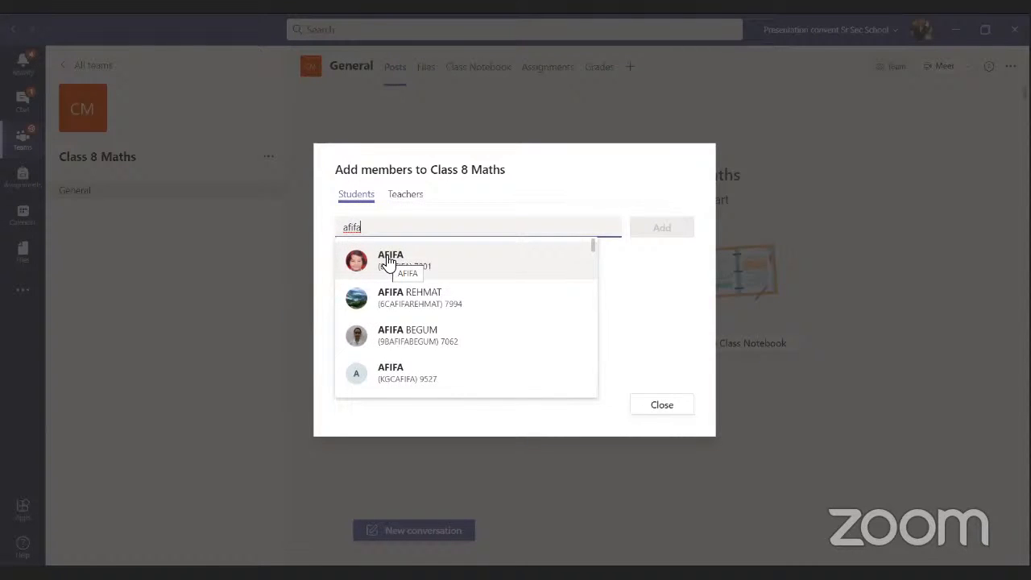
pyautogui.click(389, 260)
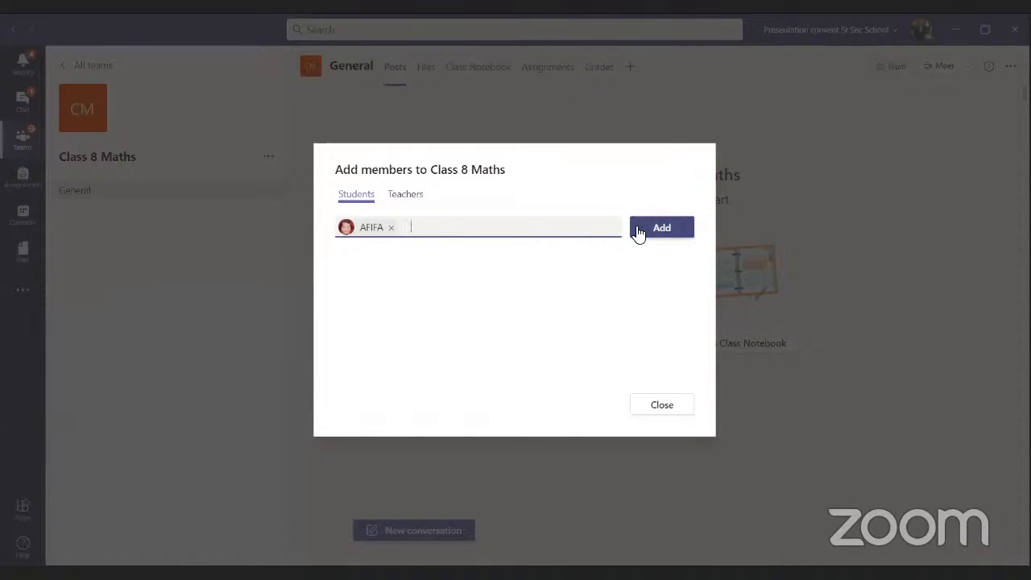
pyautogui.click(408, 197)
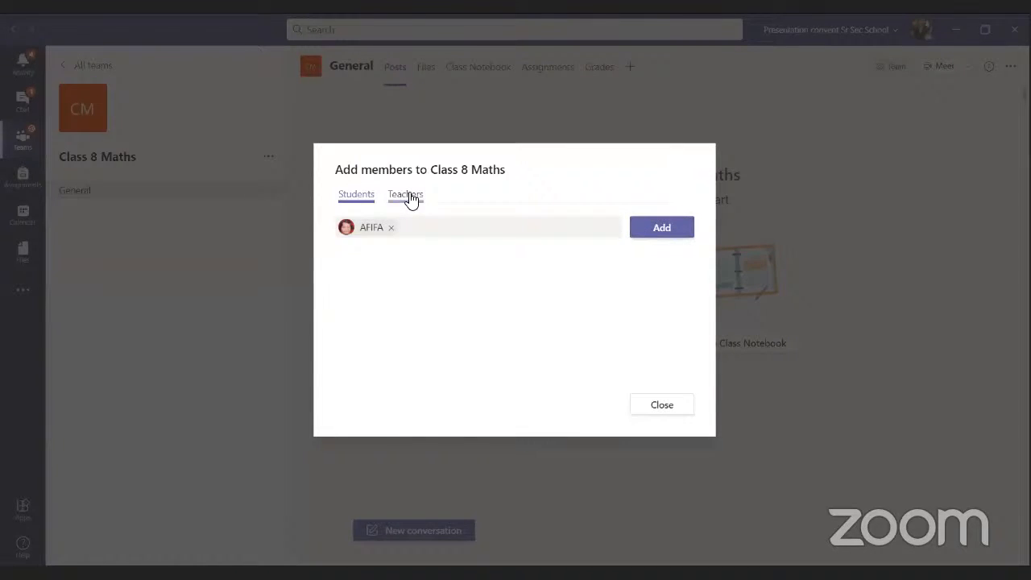
pyautogui.click(406, 227)
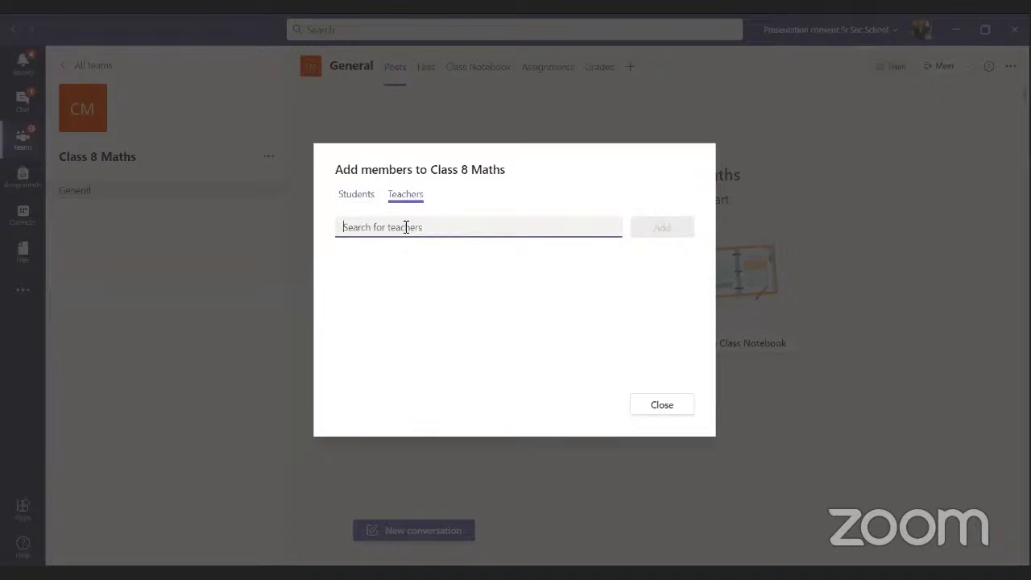
pyautogui.write('sunita')
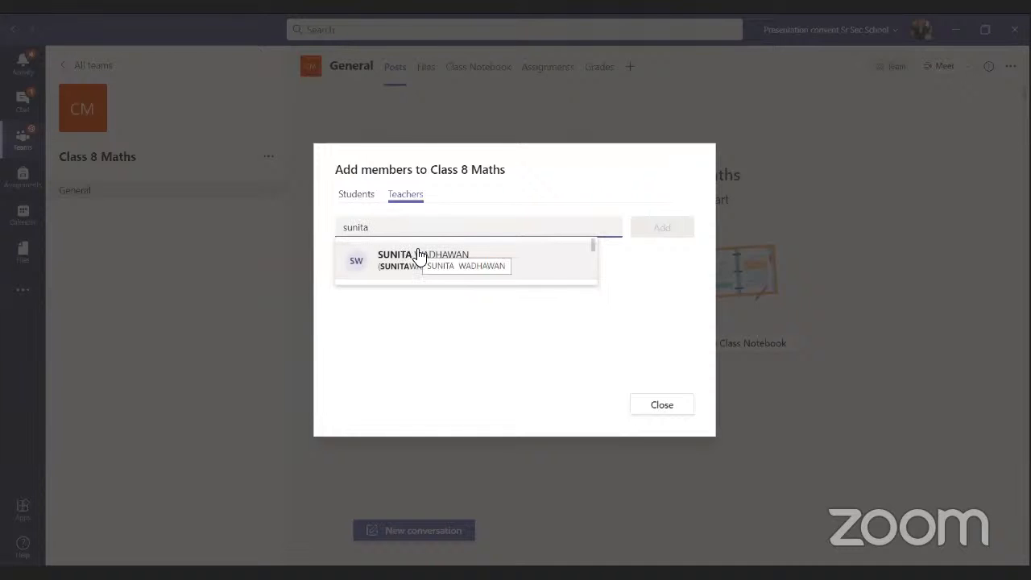
pyautogui.click(418, 257)
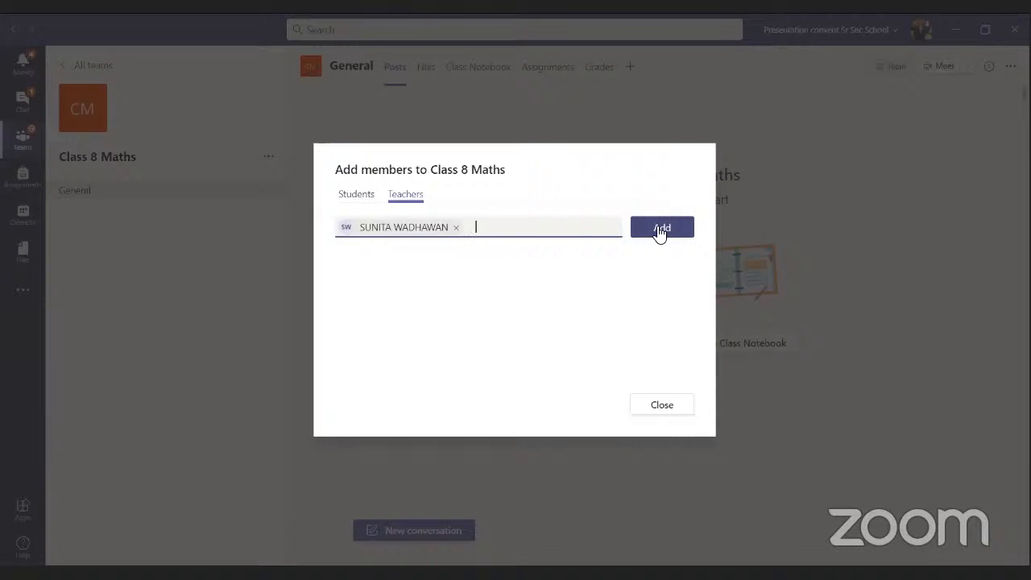
pyautogui.click(650, 412)
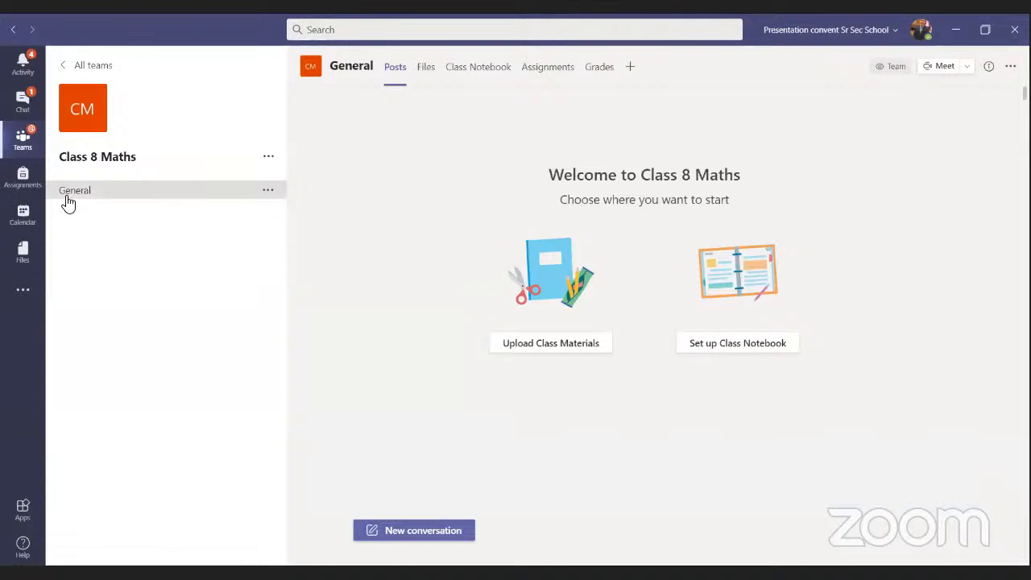
# - Open the Class 6ABCD team and view its dialog for adding members, closing it without adding anyone
pyautogui.click(27, 145)
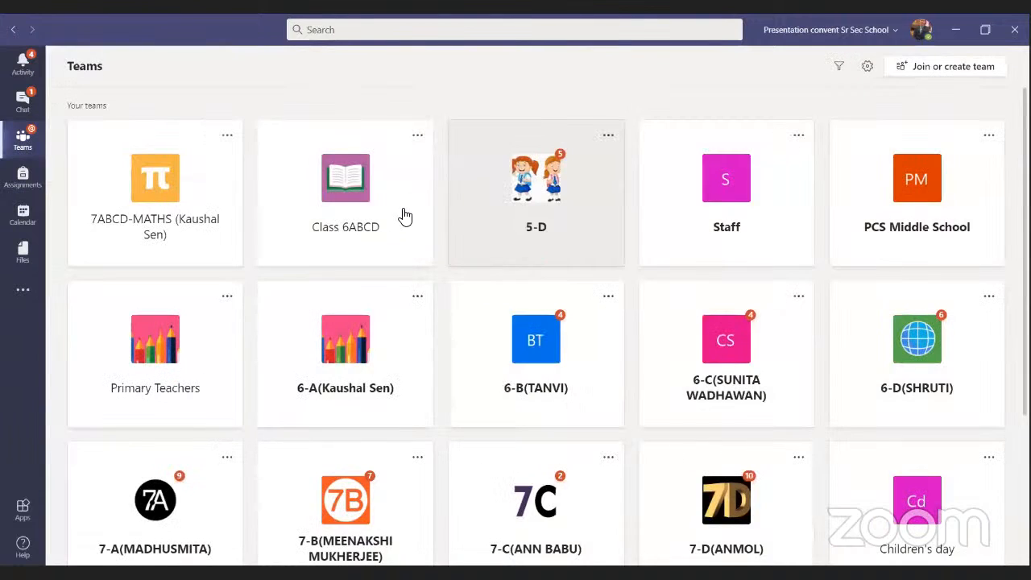
pyautogui.click(343, 211)
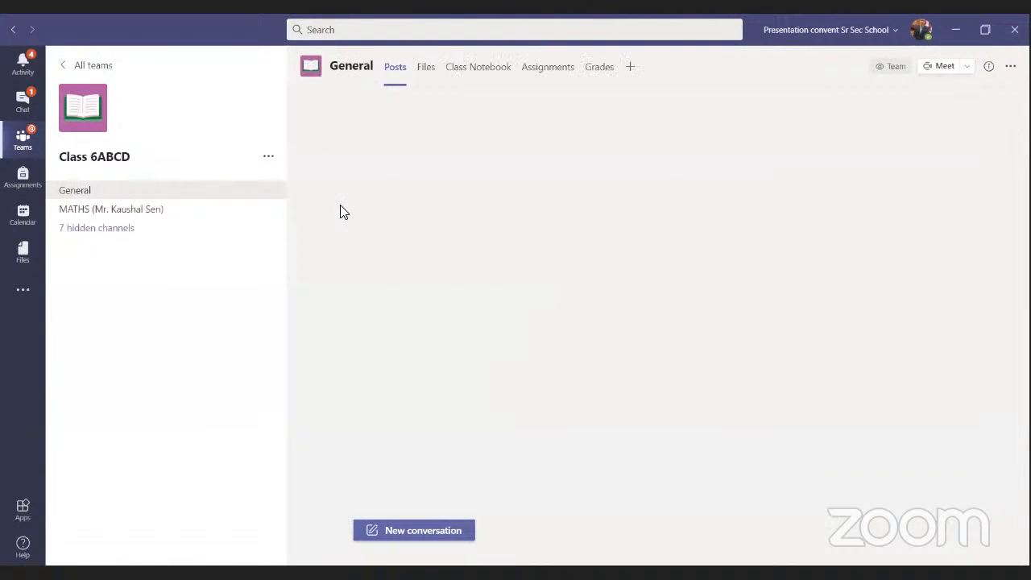
pyautogui.click(270, 158)
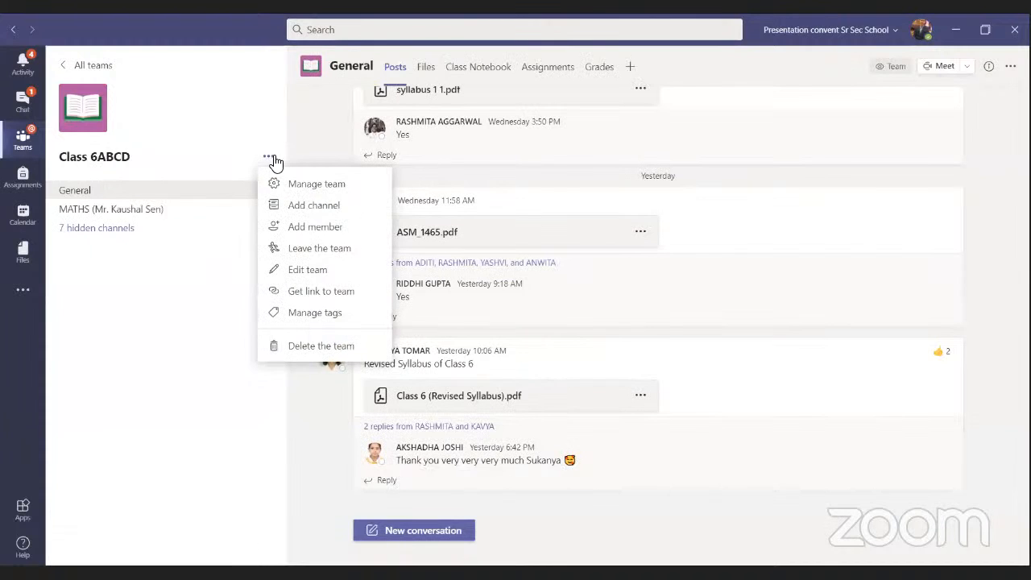
pyautogui.click(316, 230)
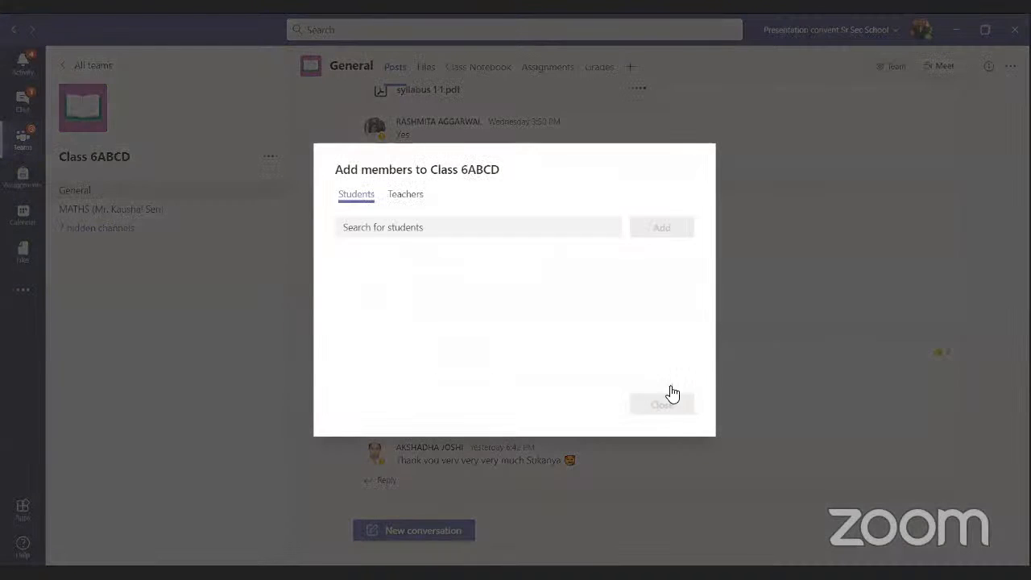
pyautogui.click(652, 409)
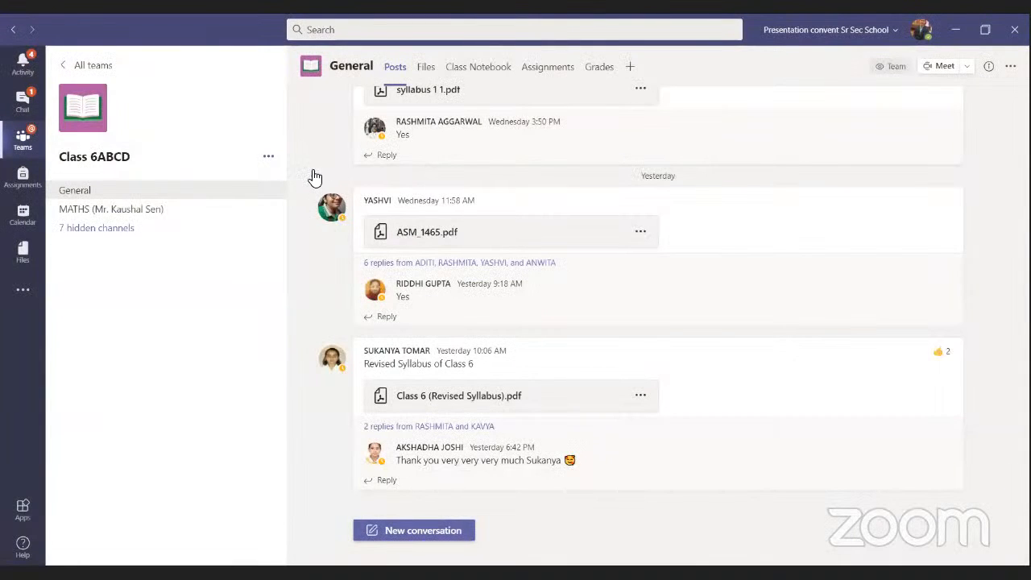
# - Open the management page of the Class 6ABCD team and review its owners and its members and guests
pyautogui.click(269, 156)
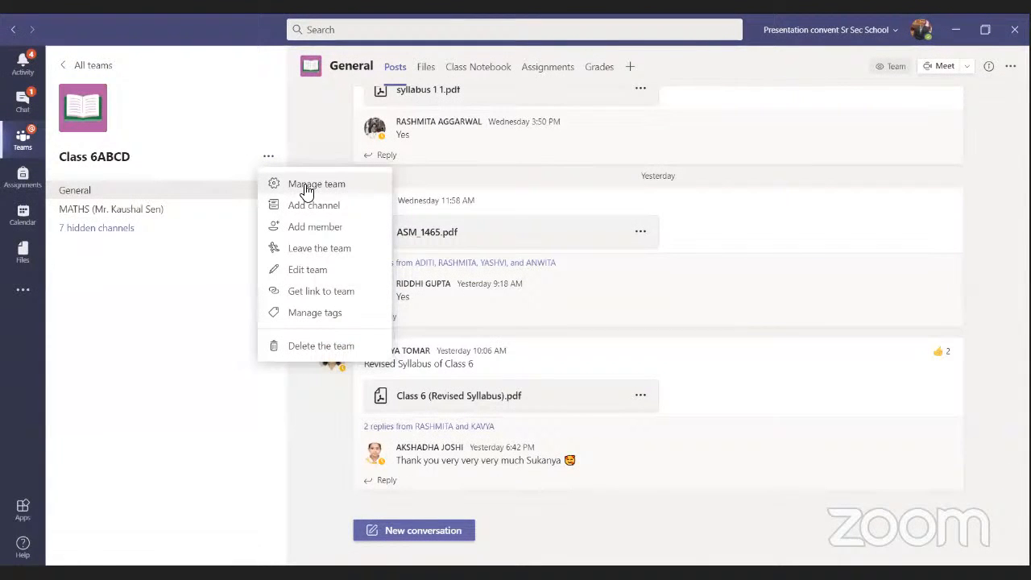
pyautogui.click(306, 185)
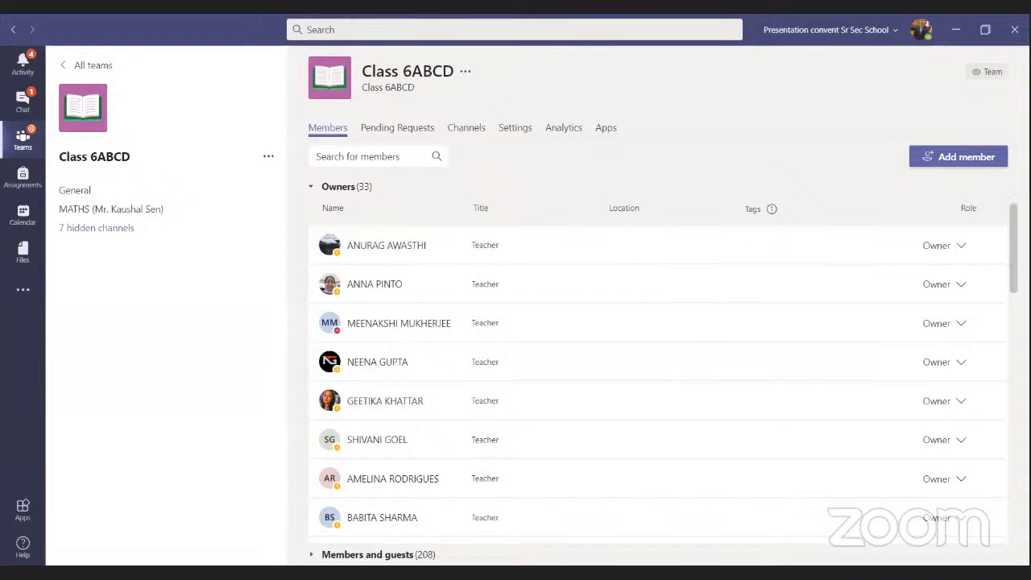
pyautogui.scroll(-2, 417, 242)
pyautogui.scroll(1, 417, 242)
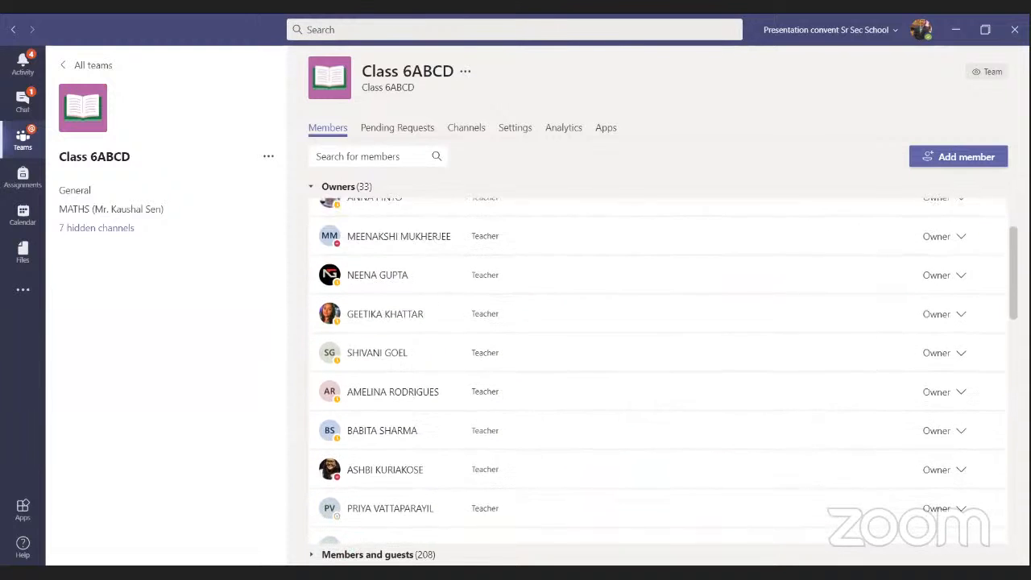
pyautogui.click(337, 188)
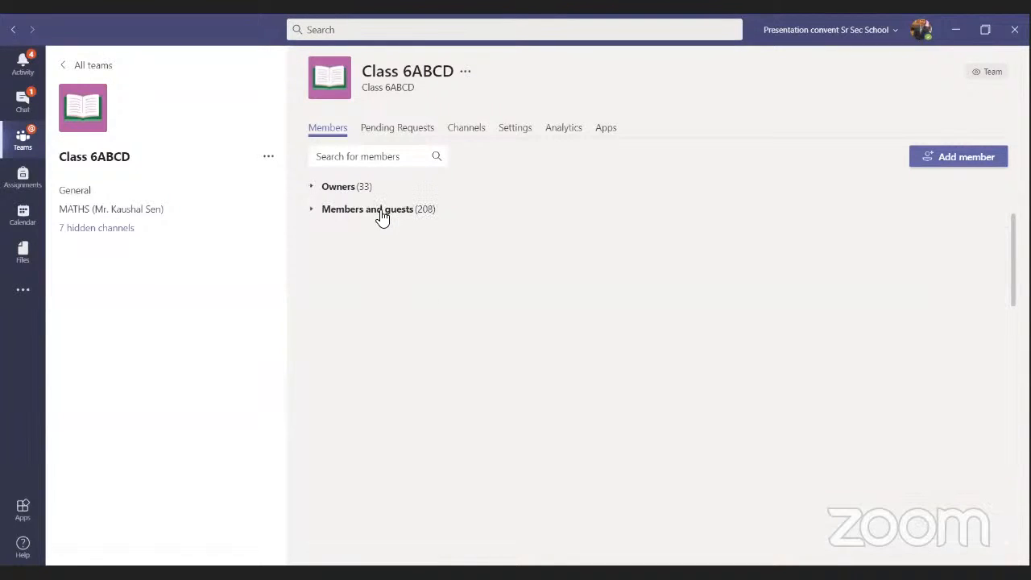
pyautogui.click(316, 213)
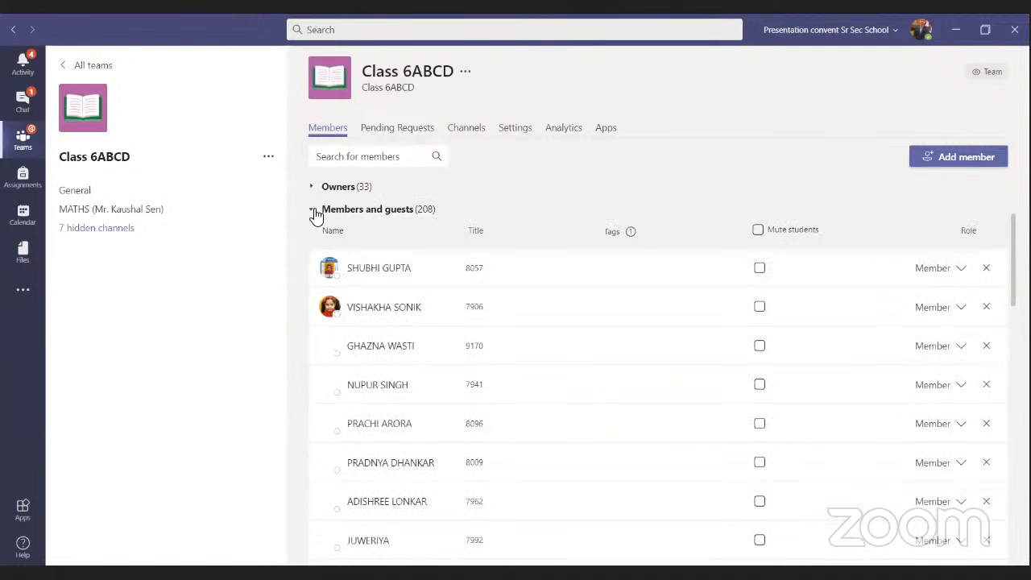
# - Check the role choices available for the first student in the Class 6ABCD member list without changing the role
pyautogui.moveTo(409, 269)
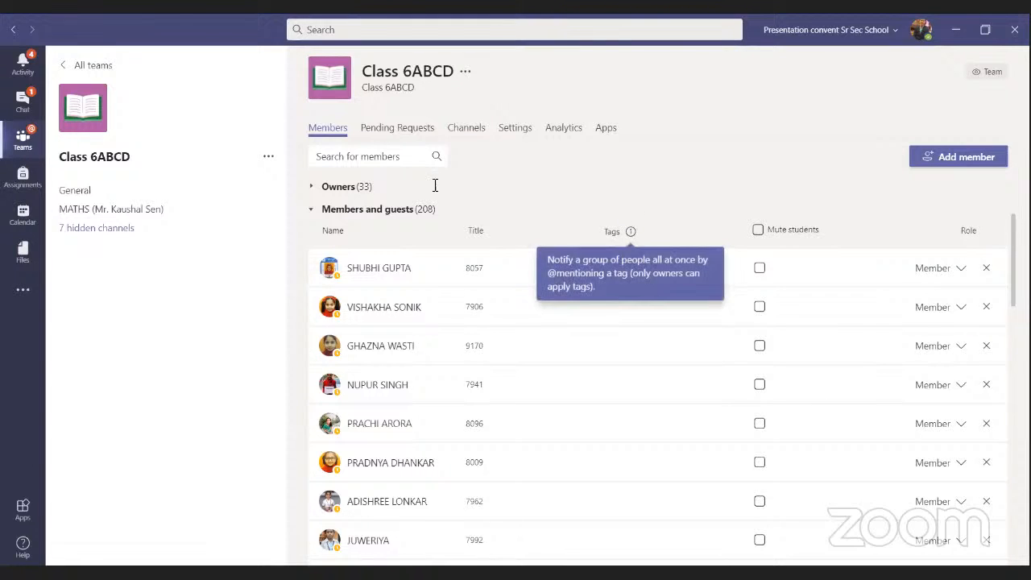
pyautogui.click(960, 272)
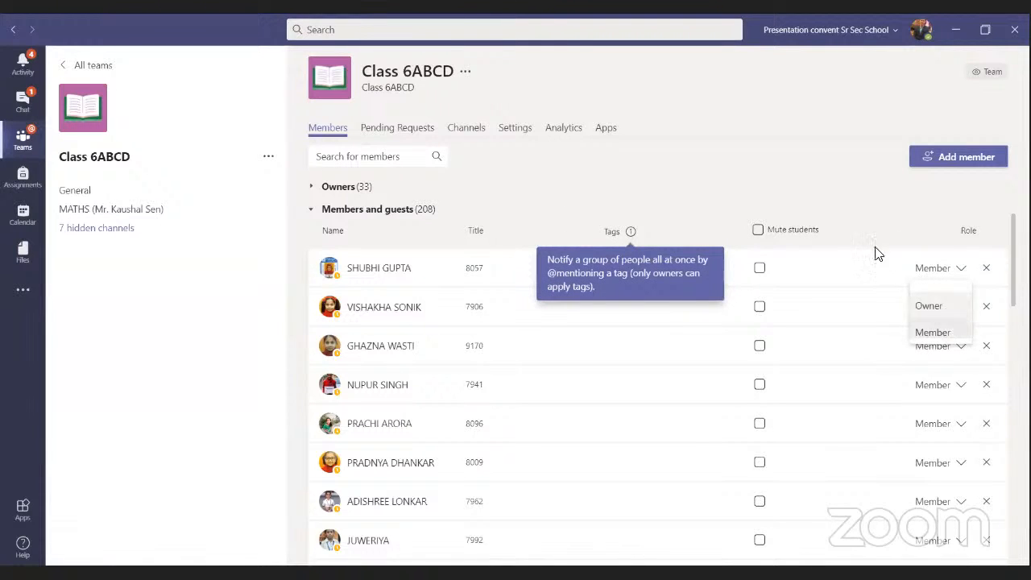
pyautogui.click(861, 219)
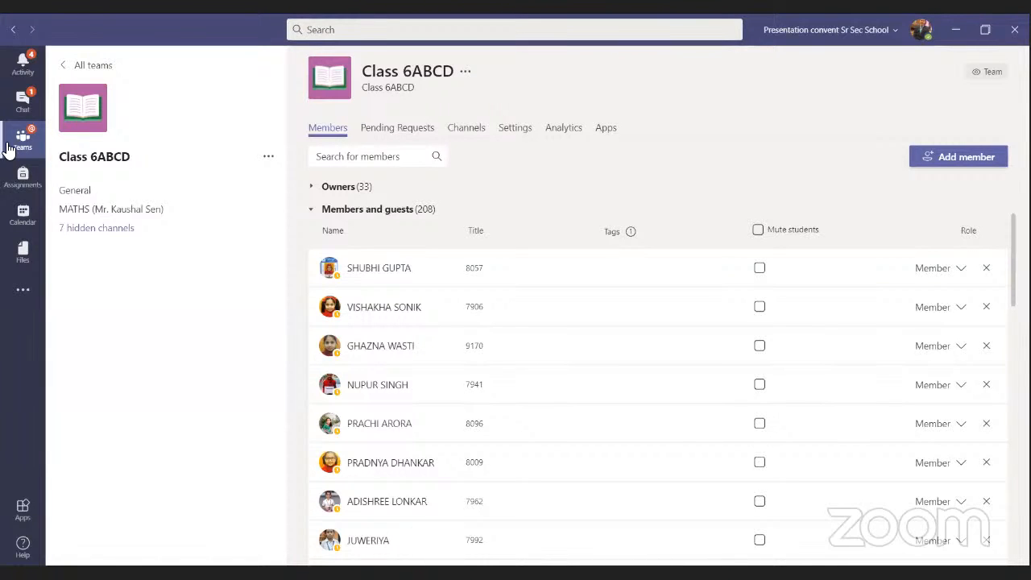
# - Return to the overview of all teams and open the Class 8 Maths team
pyautogui.click(8, 149)
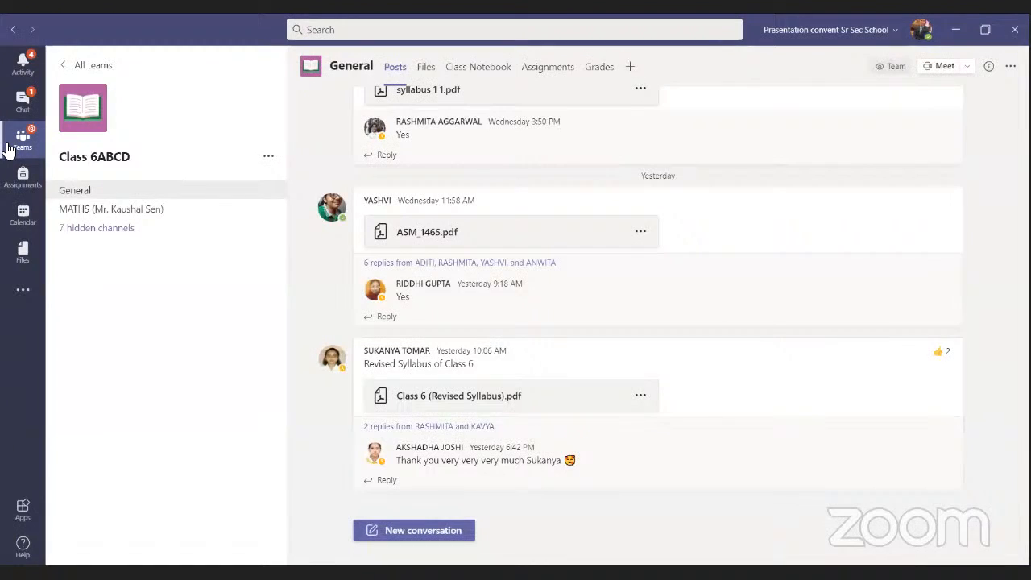
pyautogui.click(8, 149)
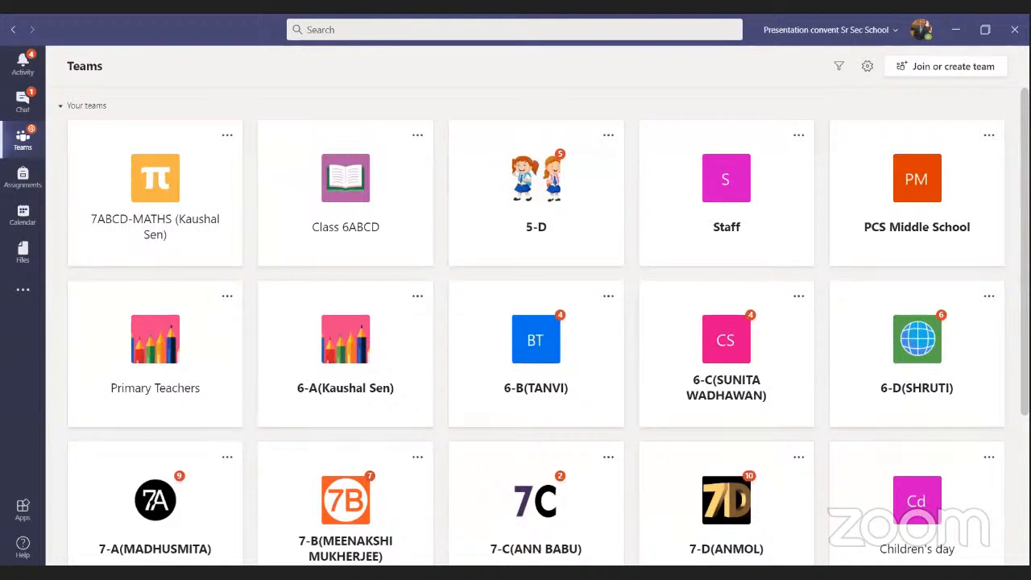
pyautogui.scroll(-3, 417, 490)
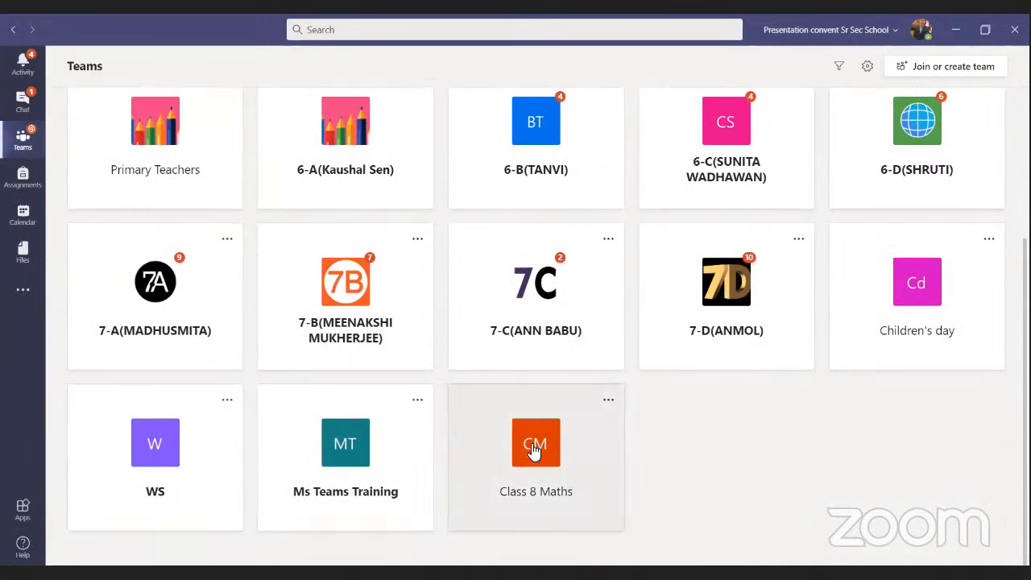
pyautogui.click(531, 451)
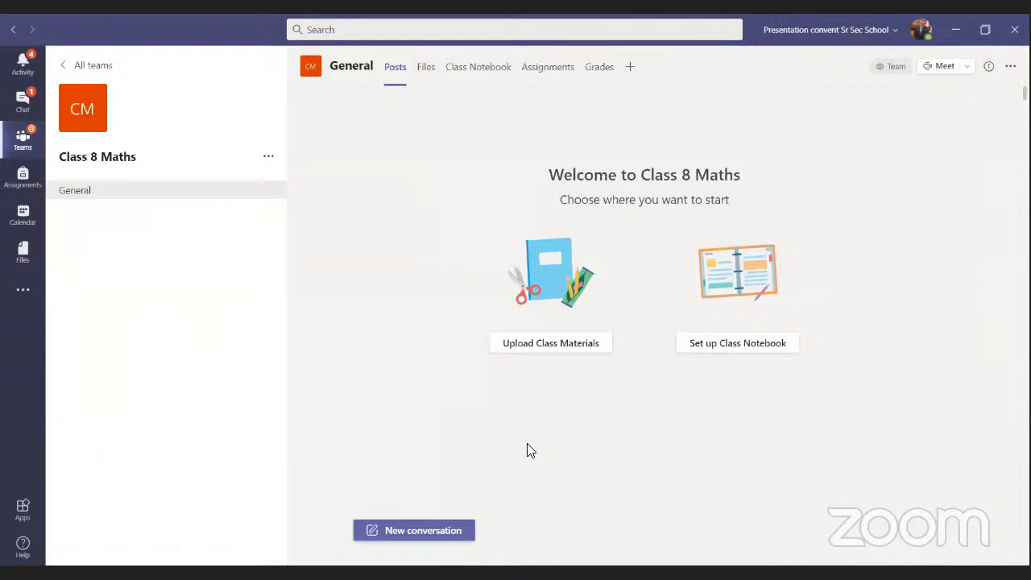
# - Schedule a meeting titled Perimeter and Area in the General channel at the suggested time and send the invitation
pyautogui.click(967, 71)
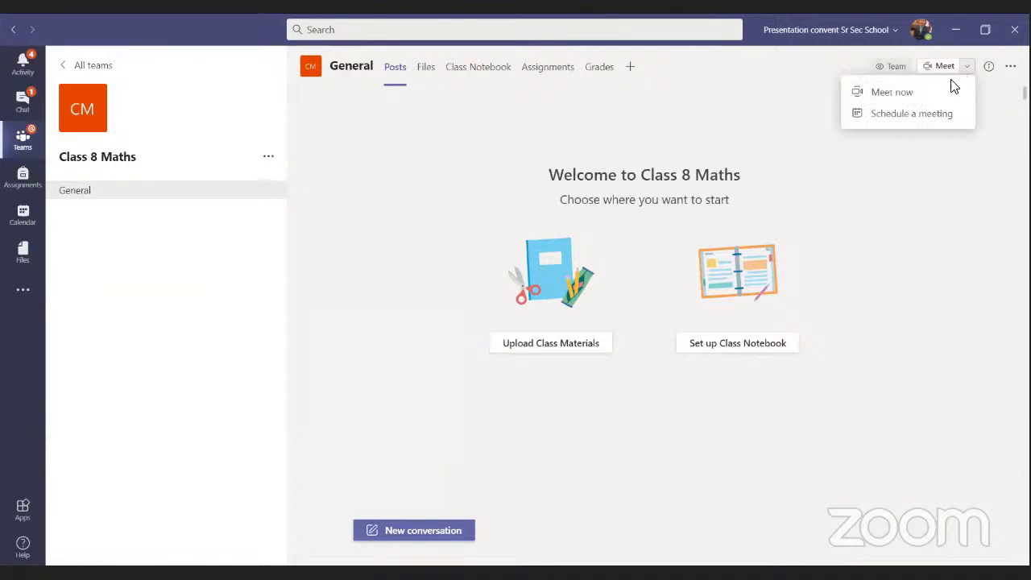
pyautogui.click(902, 117)
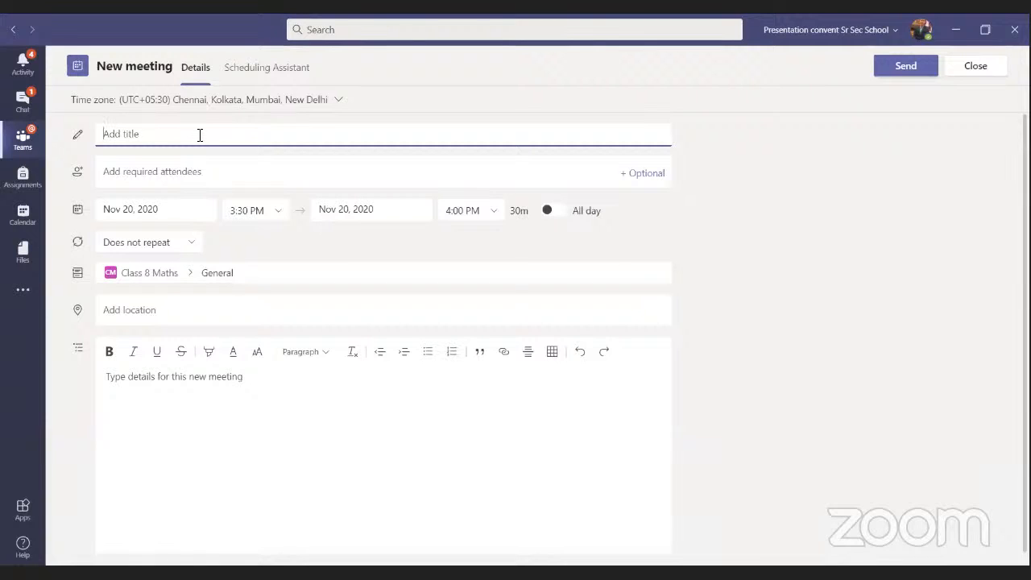
pyautogui.write('Perimeter and At')
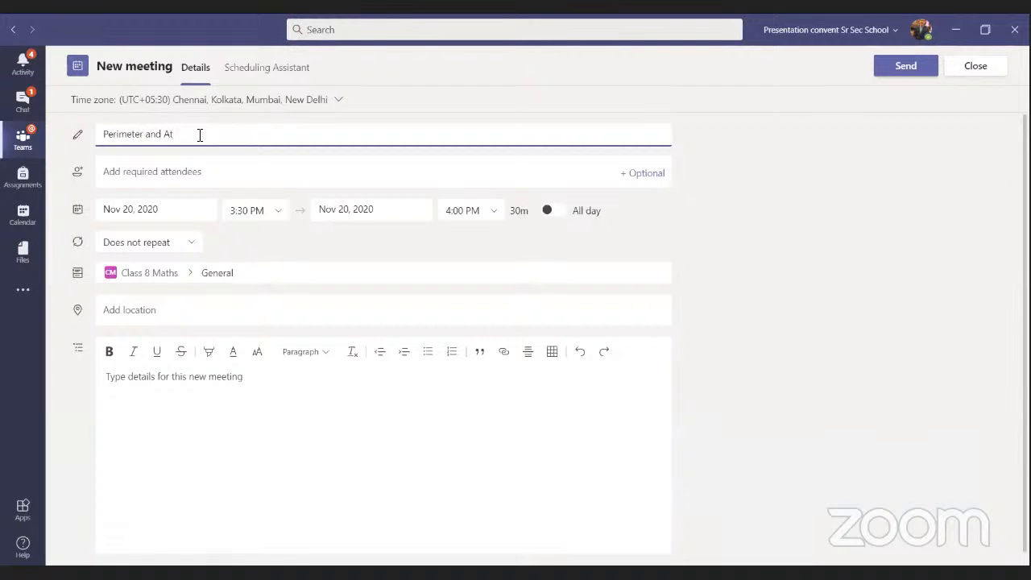
pyautogui.press('BackSpace')
pyautogui.write('rea')
pyautogui.click(897, 68)
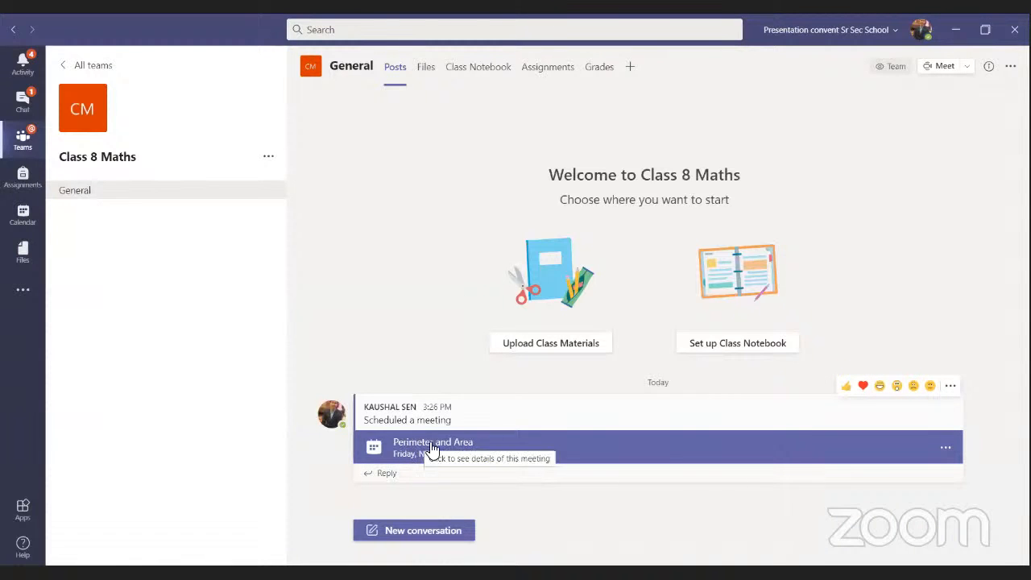
# - Open the meeting options of the Perimeter and Area meeting, set who can present to Only me and save
pyautogui.click(525, 449)
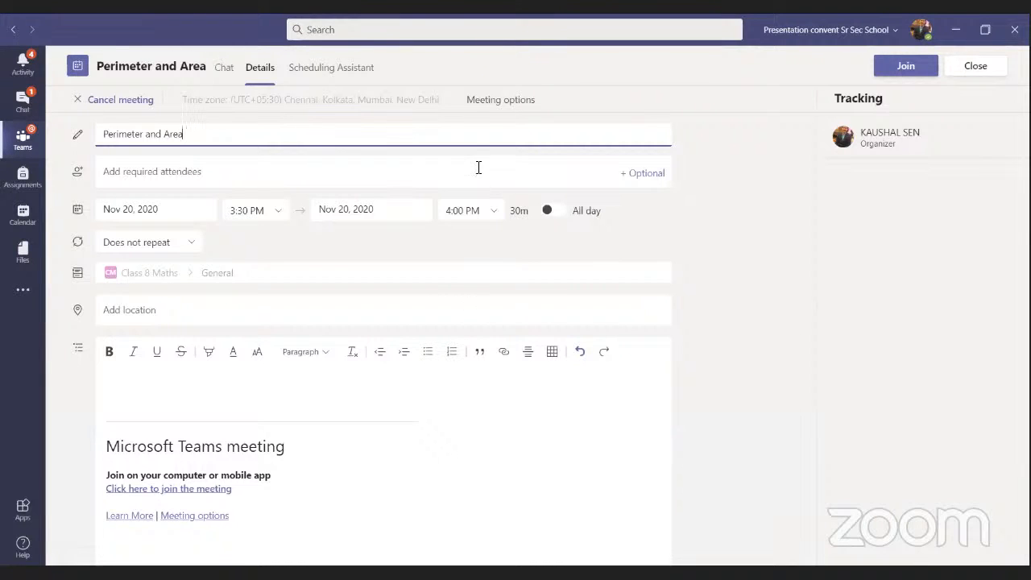
pyautogui.click(485, 104)
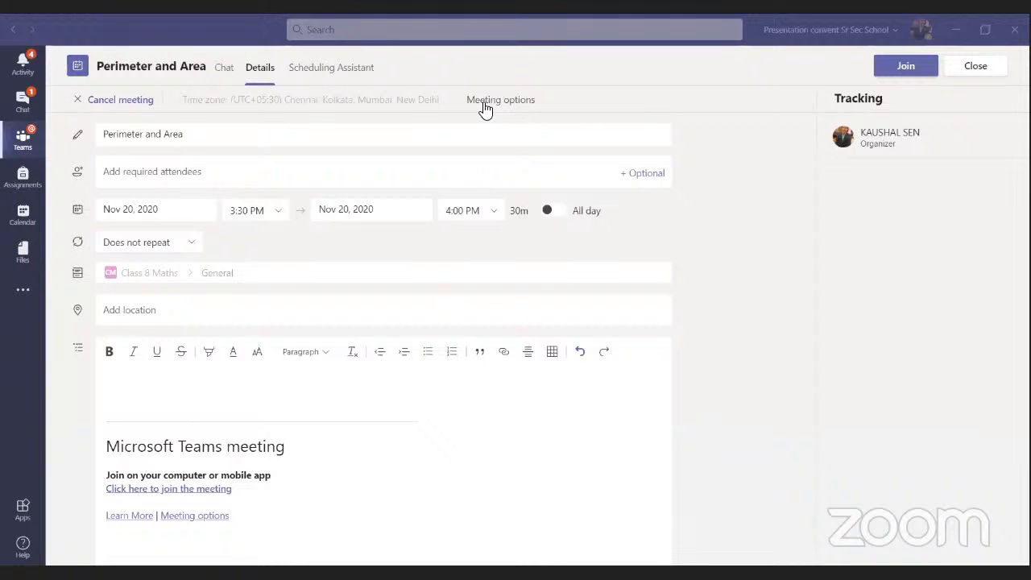
pyautogui.click(484, 100)
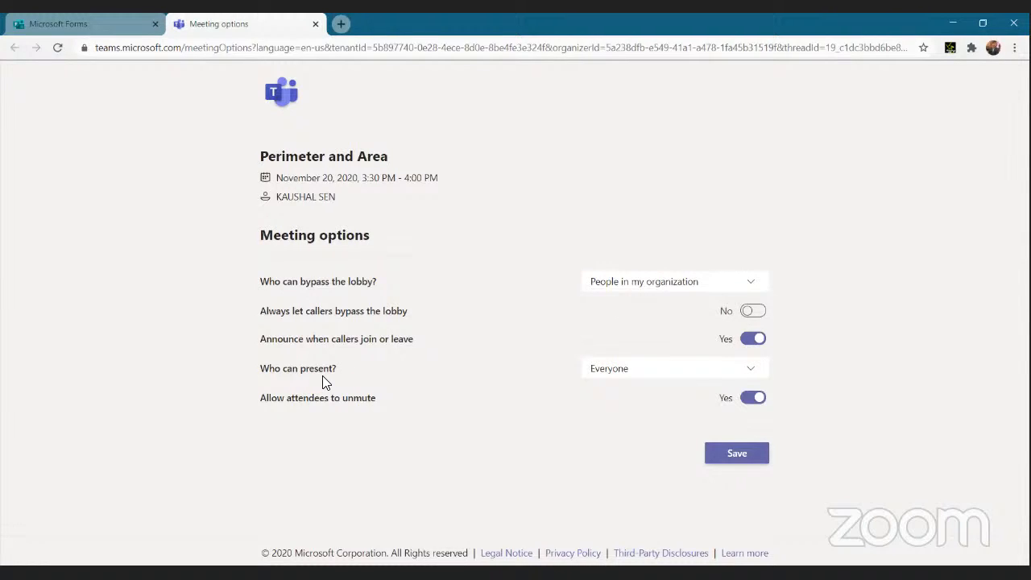
pyautogui.click(628, 375)
pyautogui.click(607, 453)
pyautogui.click(737, 454)
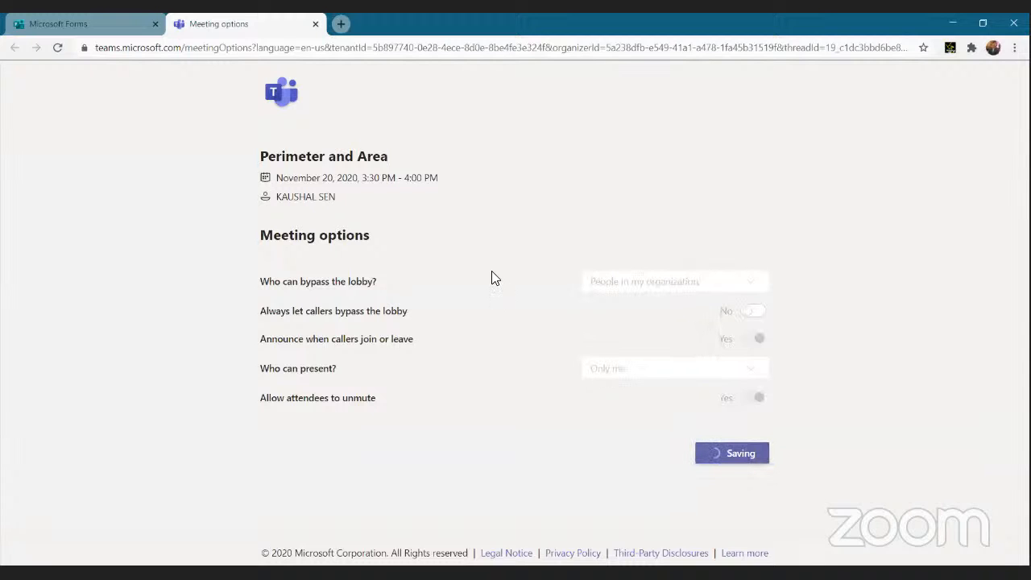
# - Switch back to Microsoft Teams, copy the join link from the Perimeter and Area meeting's details and close them
pyautogui.hotkey('alt', 'Tab')
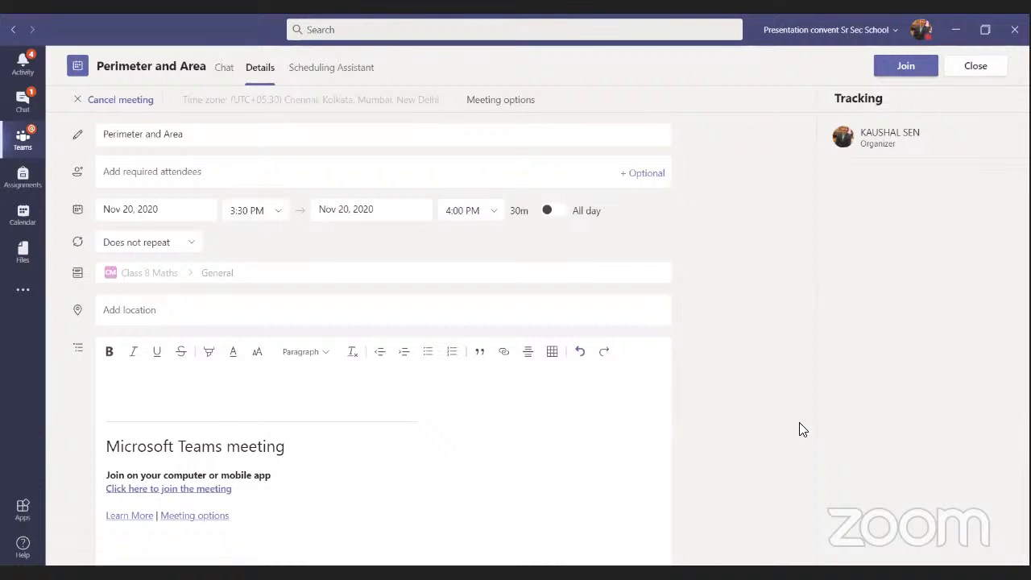
pyautogui.rightClick(215, 493)
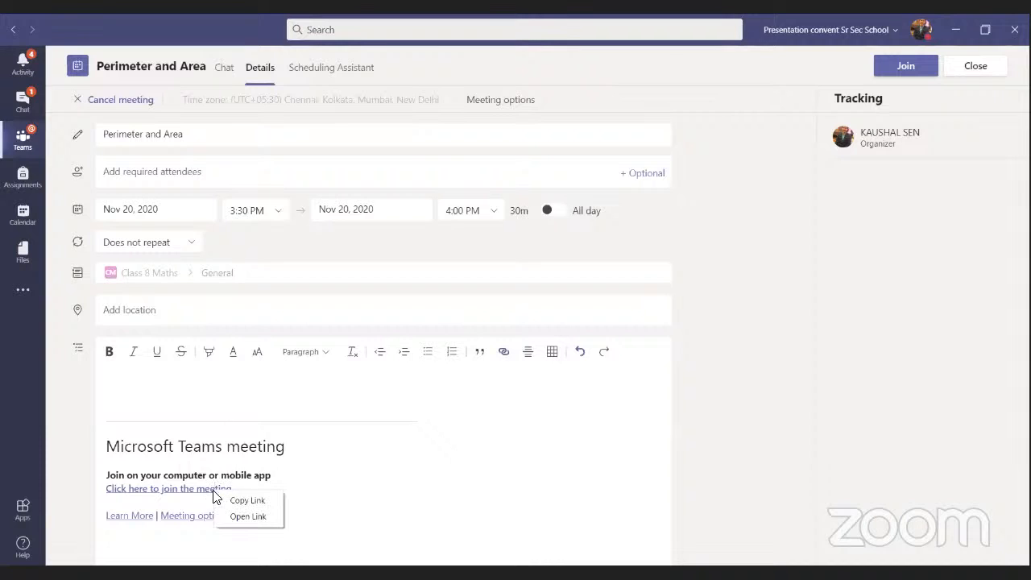
pyautogui.click(358, 492)
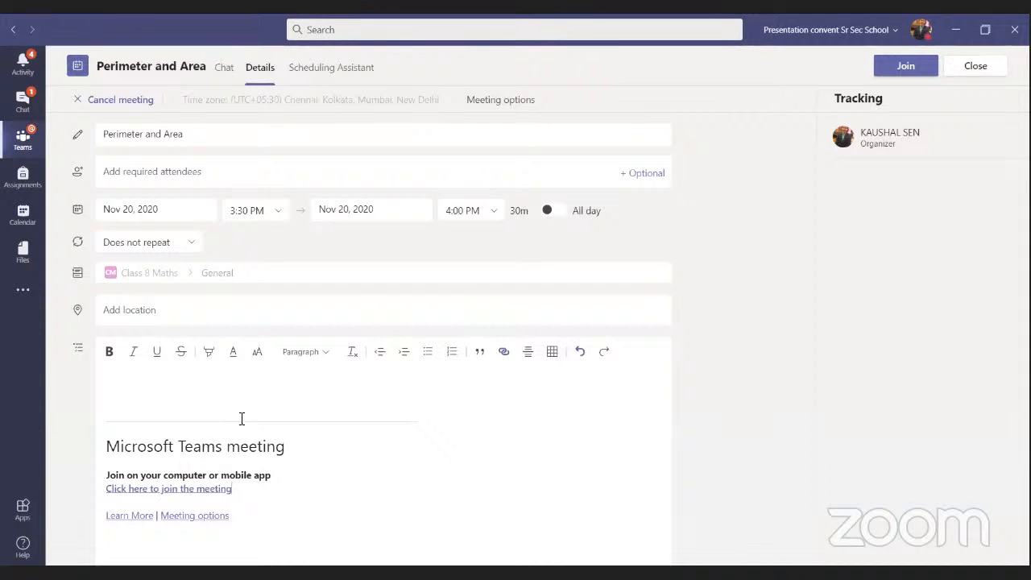
pyautogui.rightClick(209, 489)
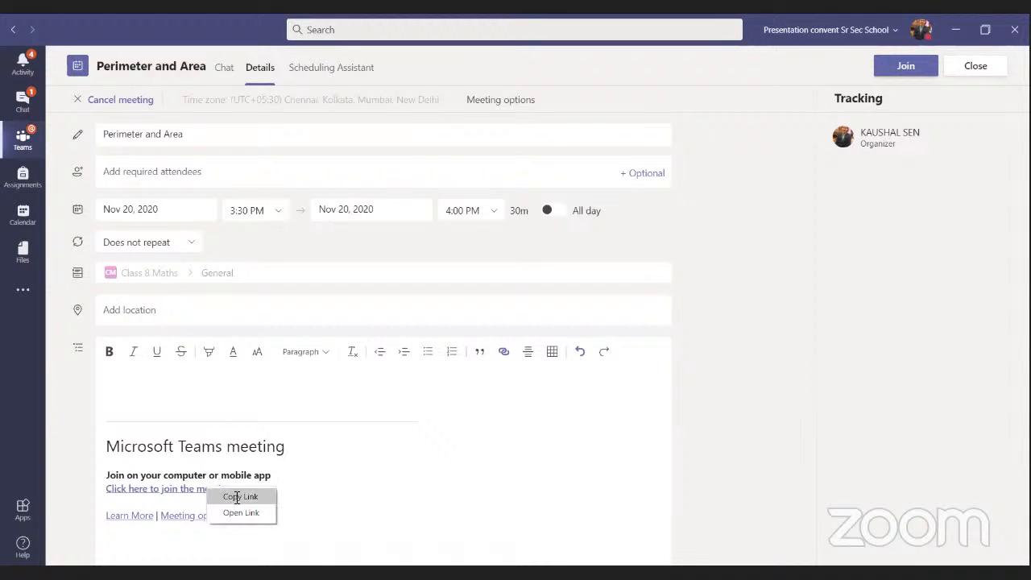
pyautogui.click(237, 497)
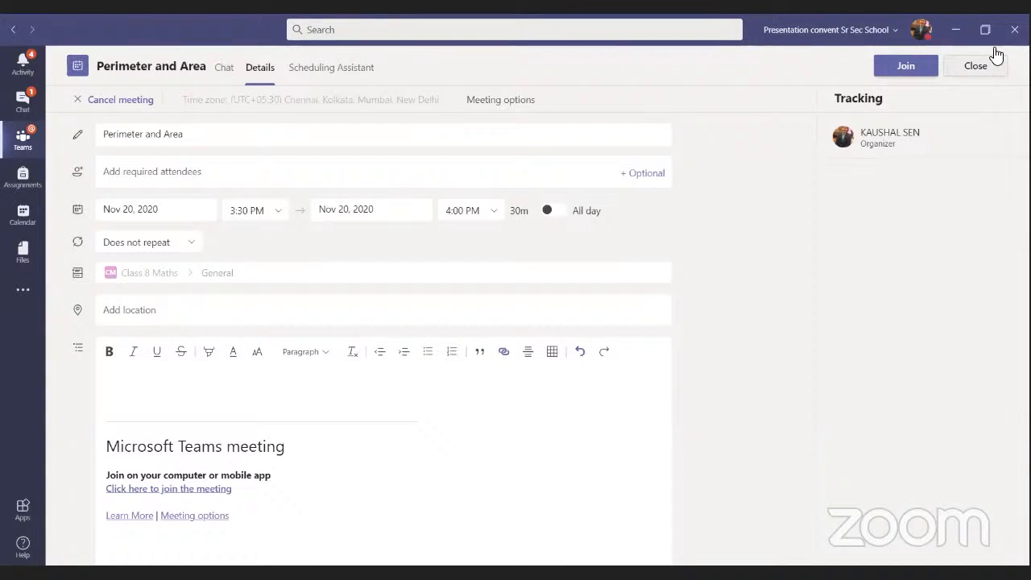
pyautogui.click(958, 73)
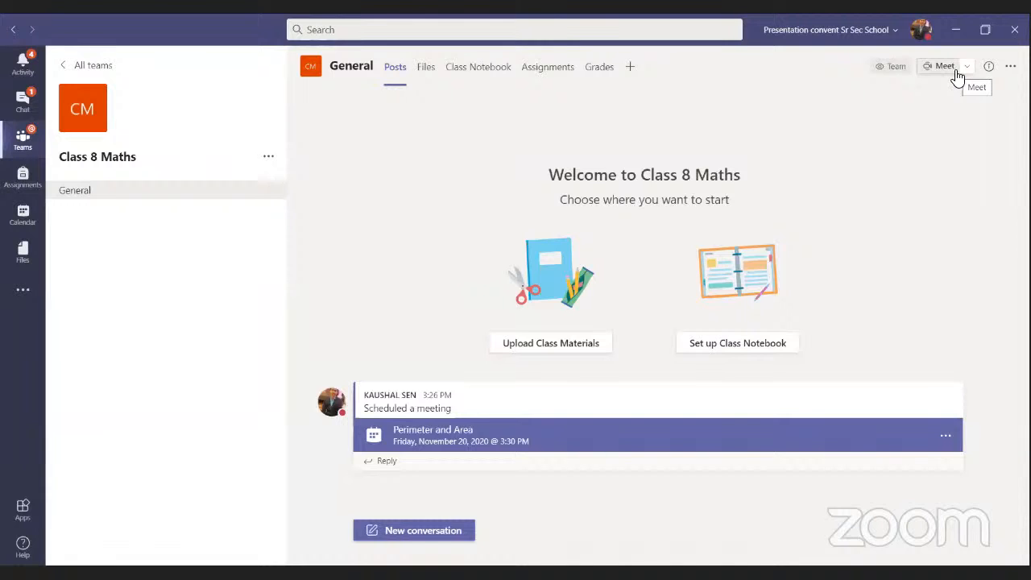
# - Reopen the details of the Perimeter and Area meeting to view them and return to the General channel
pyautogui.click(912, 15)
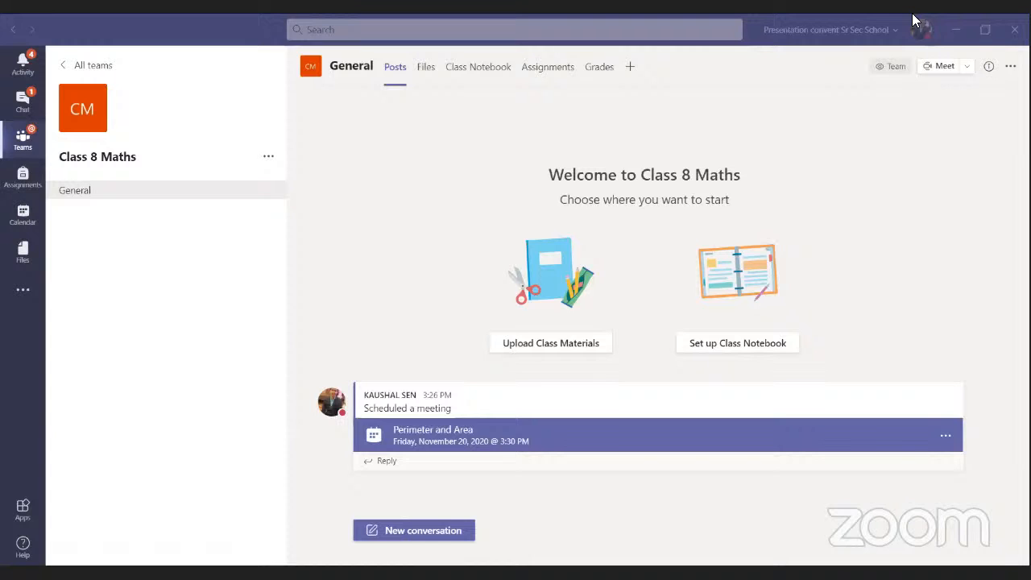
pyautogui.click(499, 435)
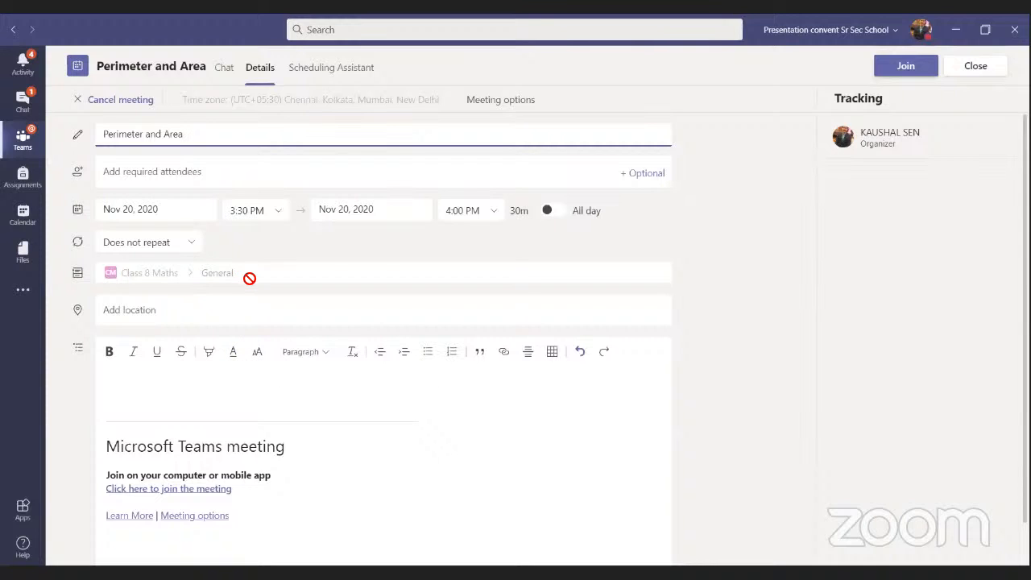
pyautogui.click(32, 148)
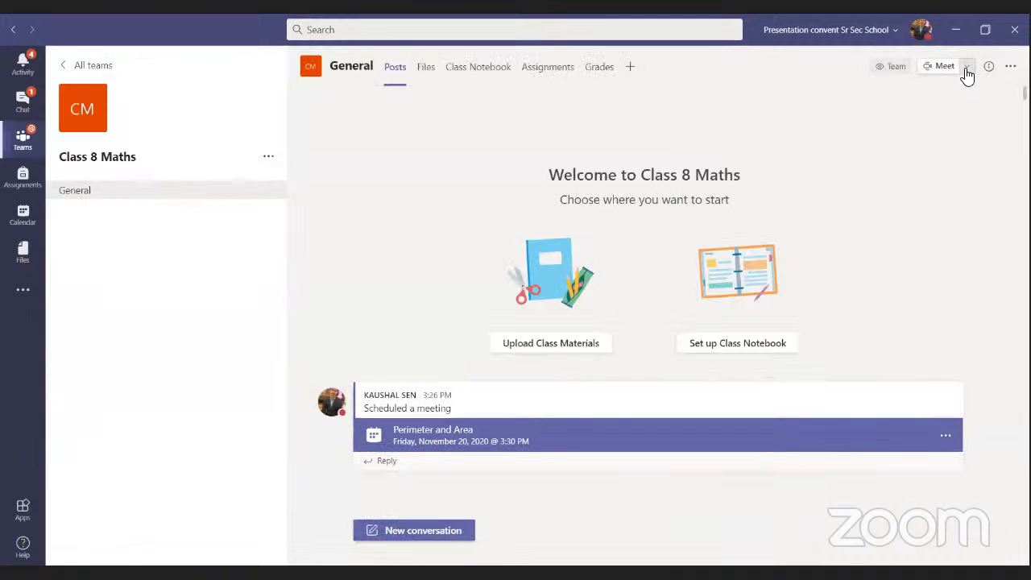
# - Start scheduling another meeting from the General channel and title it Remedial class
pyautogui.click(967, 70)
pyautogui.click(910, 114)
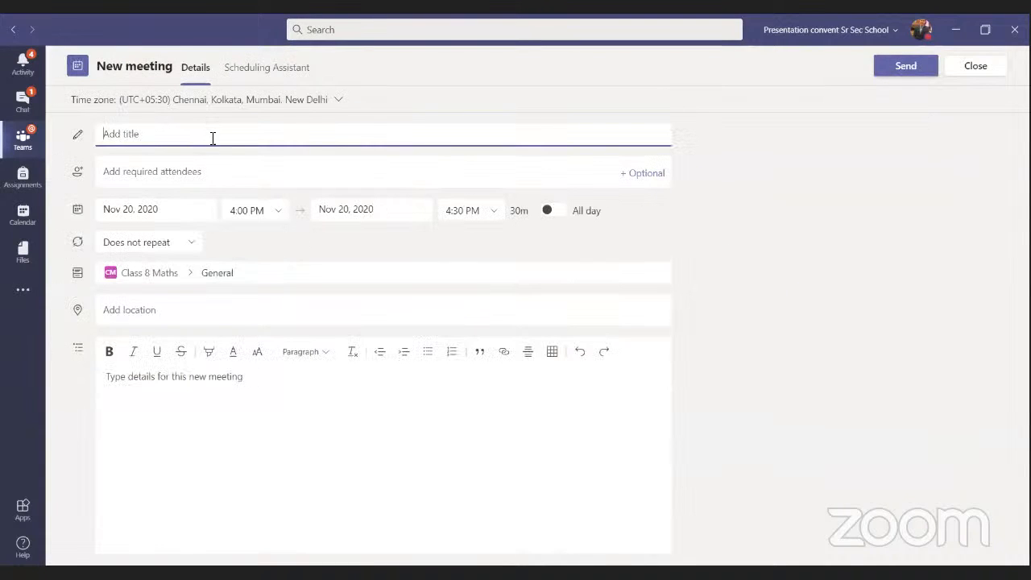
pyautogui.write('Remed')
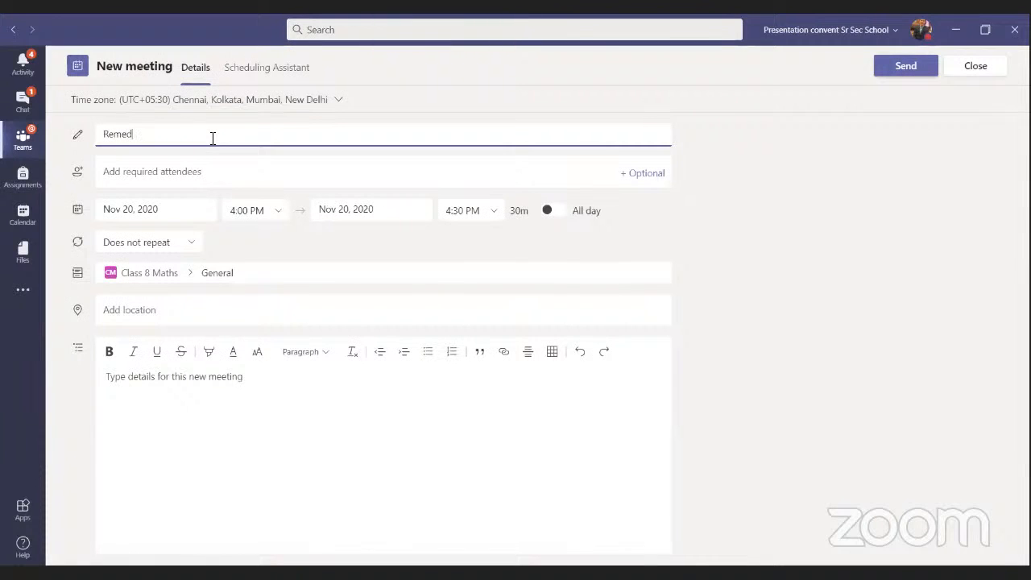
pyautogui.write('ial class')
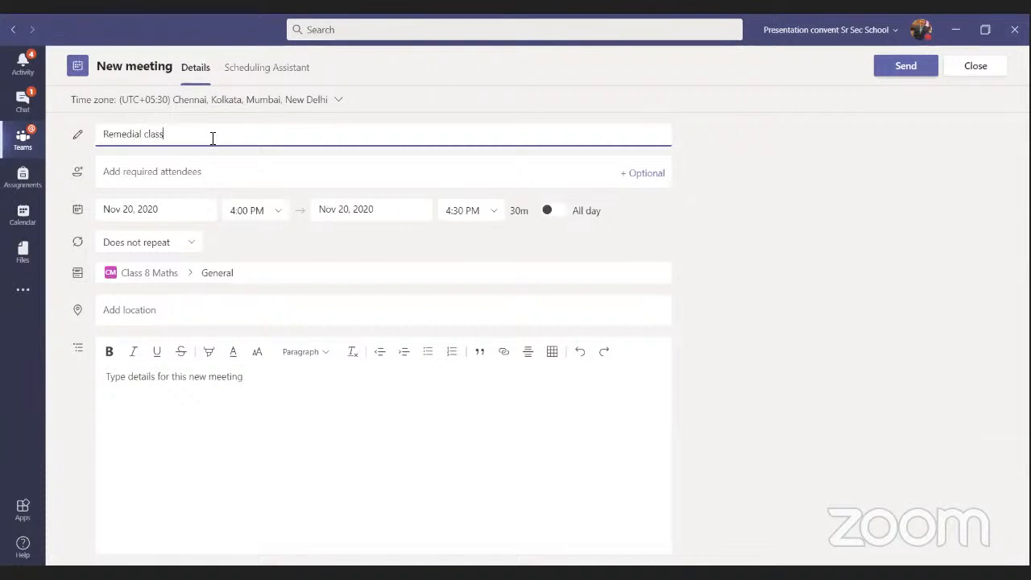
# - Add two students by name as required attendees of the Remedial class meeting and remove its channel
pyautogui.click(179, 173)
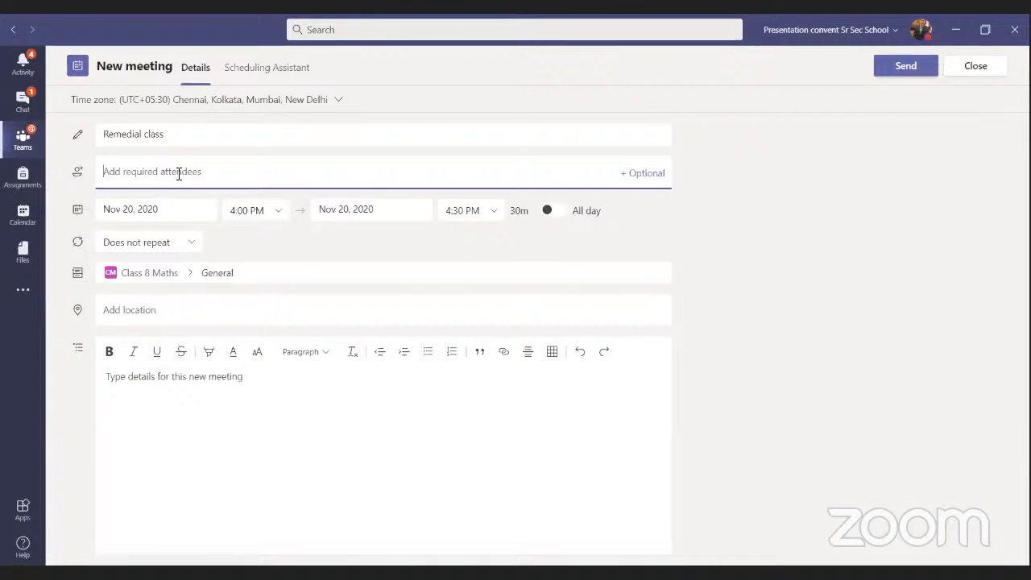
pyautogui.write('nyn')
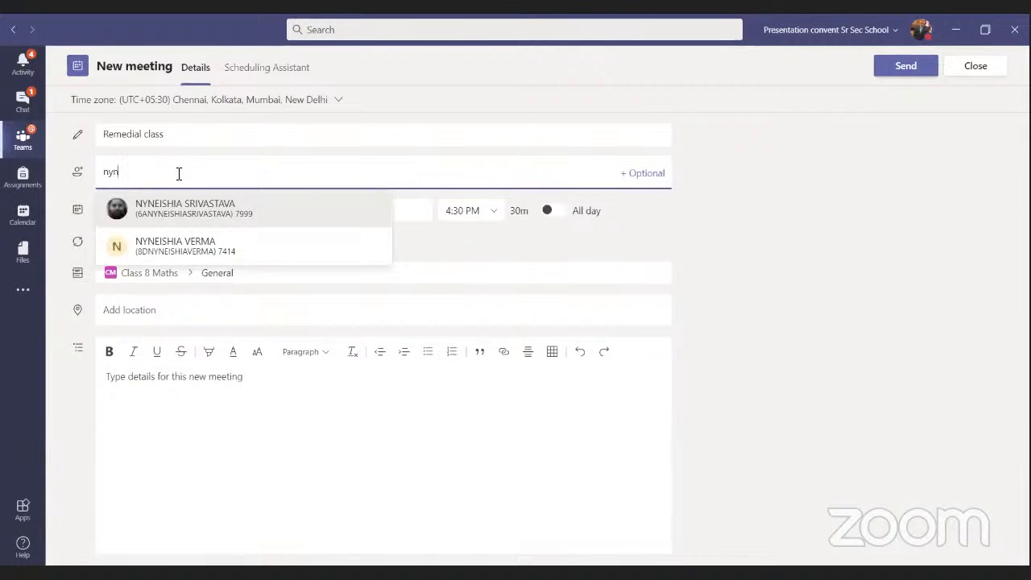
pyautogui.press('BackSpace')
pyautogui.write('n')
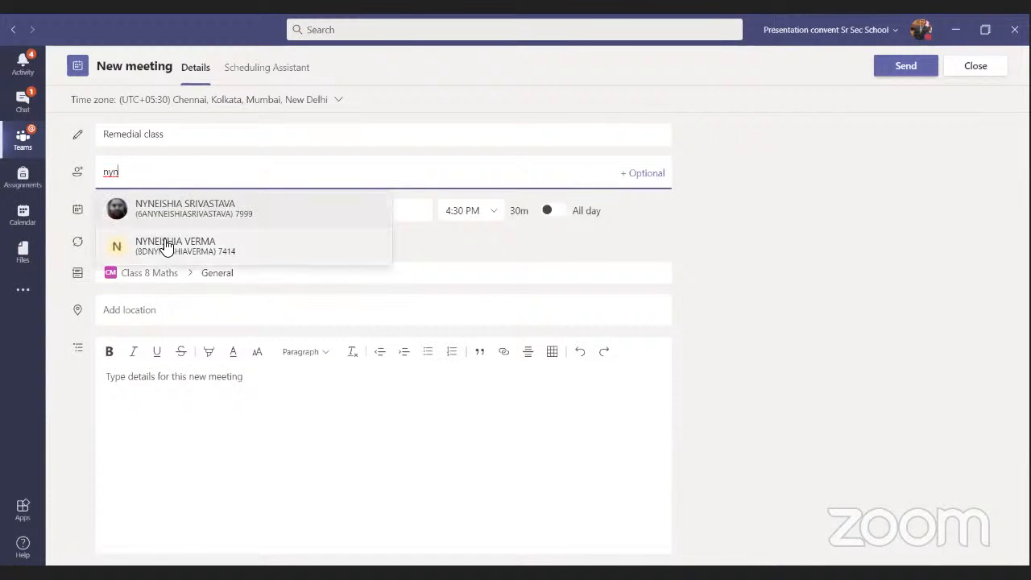
pyautogui.click(167, 247)
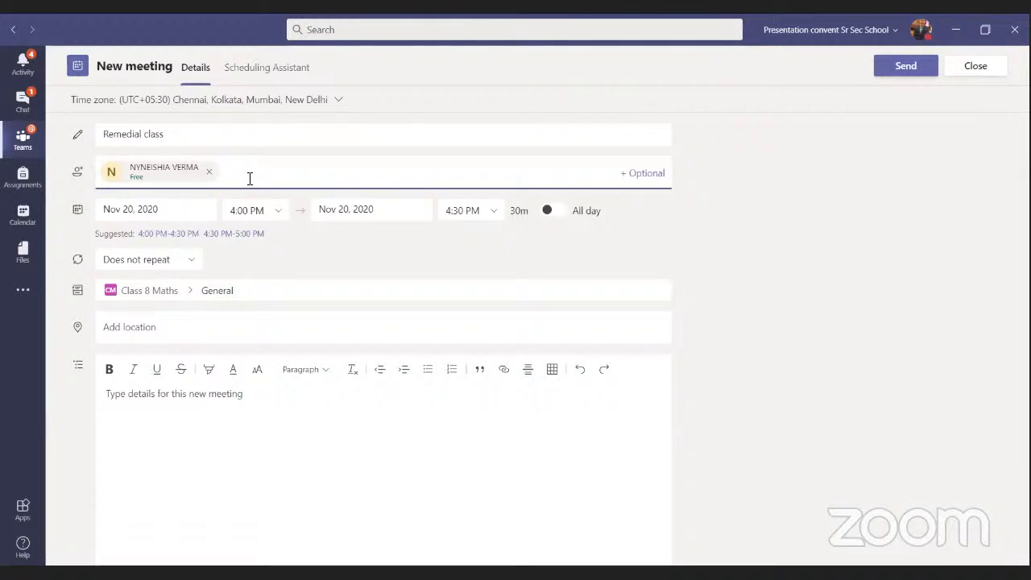
pyautogui.write('dazzle')
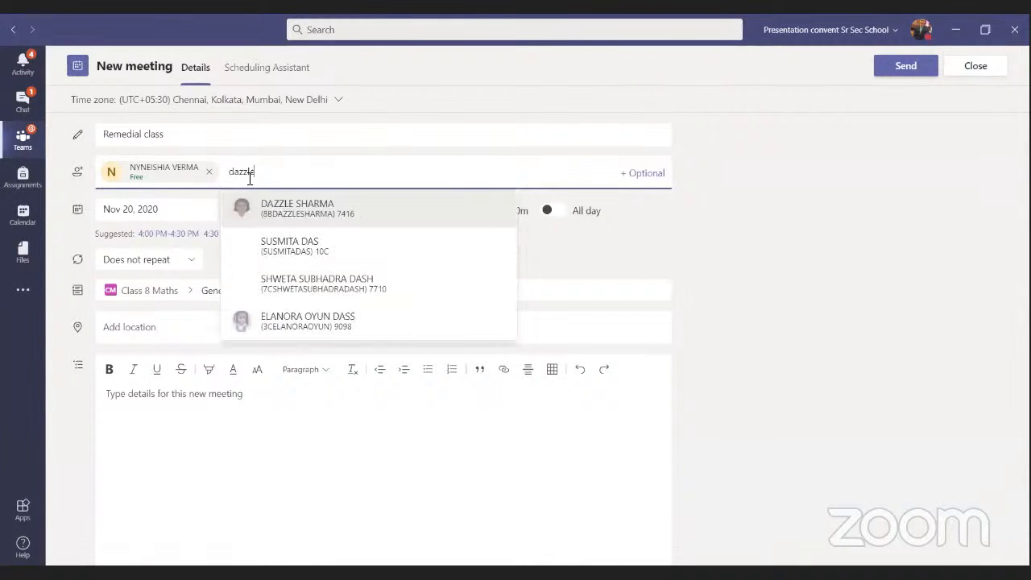
pyautogui.click(287, 223)
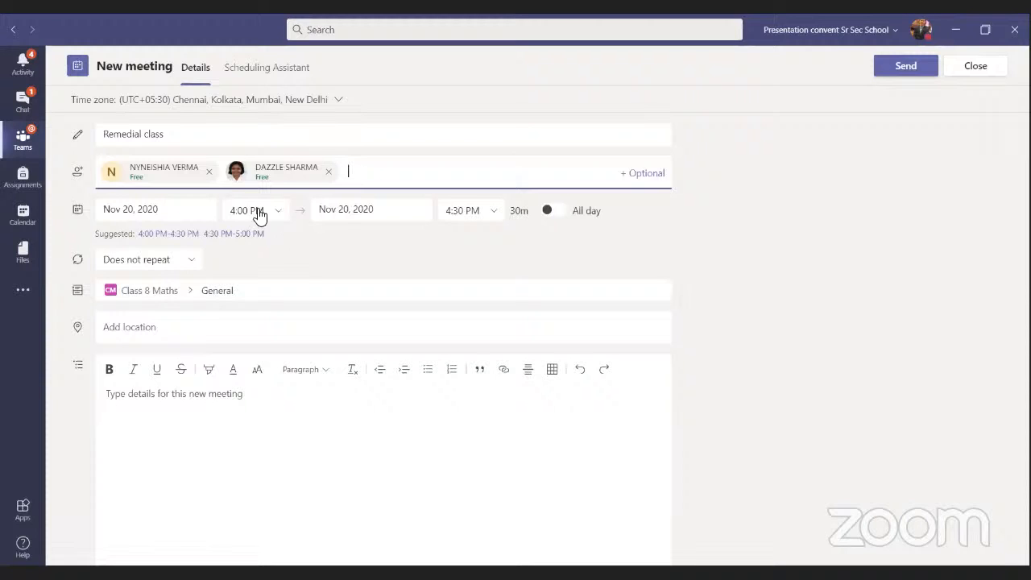
pyautogui.click(253, 293)
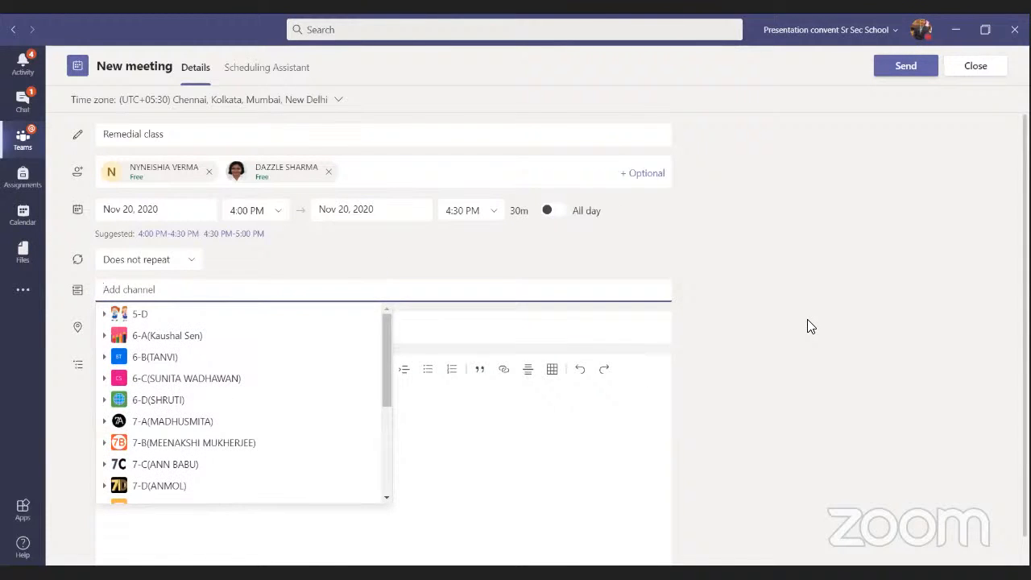
pyautogui.click(580, 270)
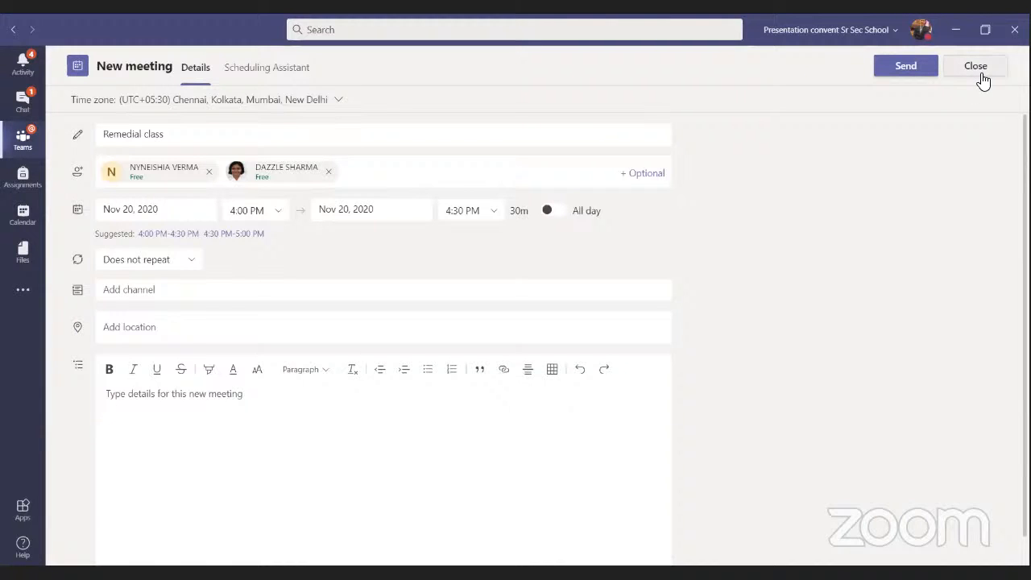
# - Remove both required attendees from the Remedial class meeting and discard its unsaved draft, returning to the General channel
pyautogui.click(329, 171)
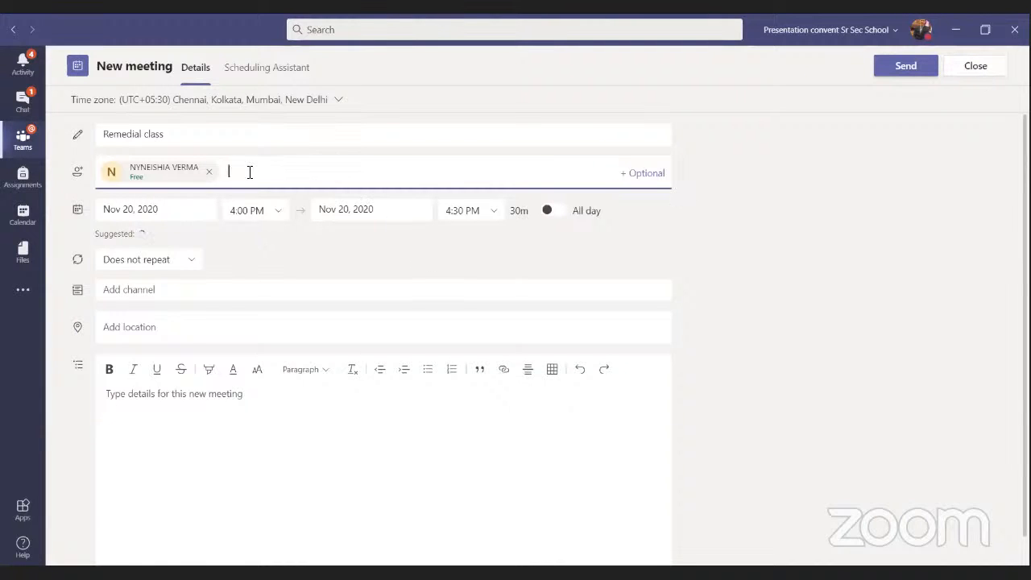
pyautogui.click(209, 171)
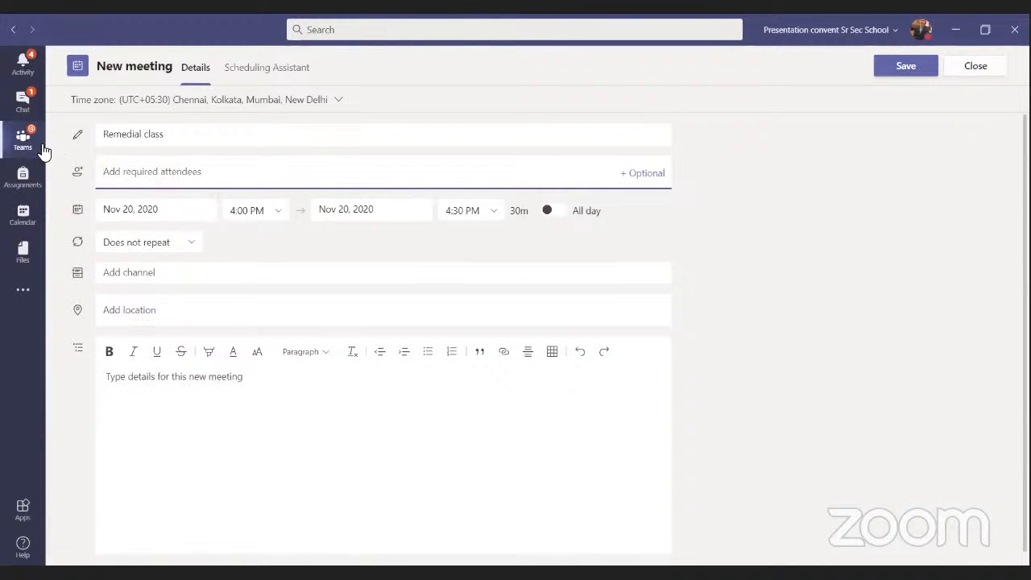
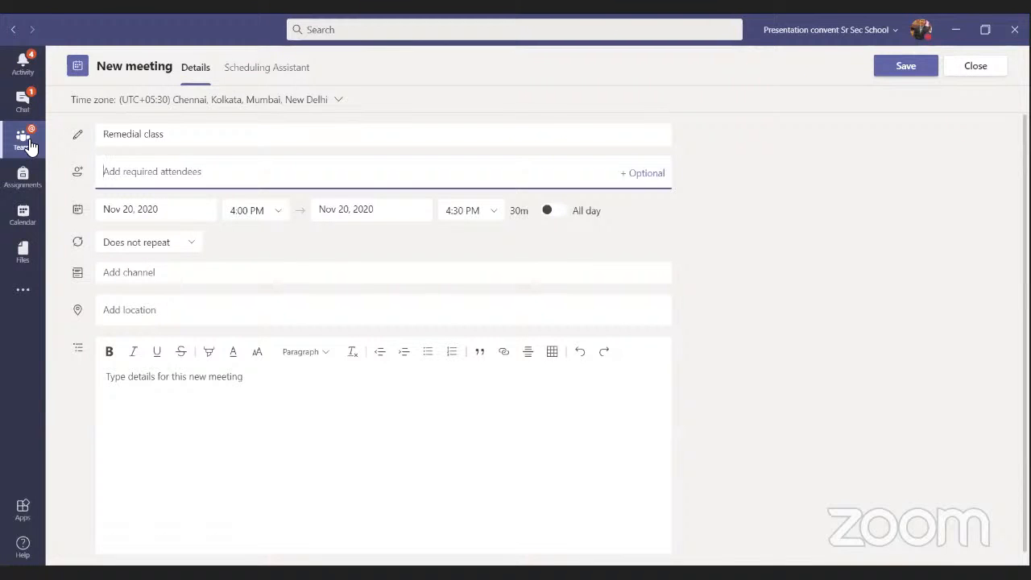
pyautogui.click(28, 143)
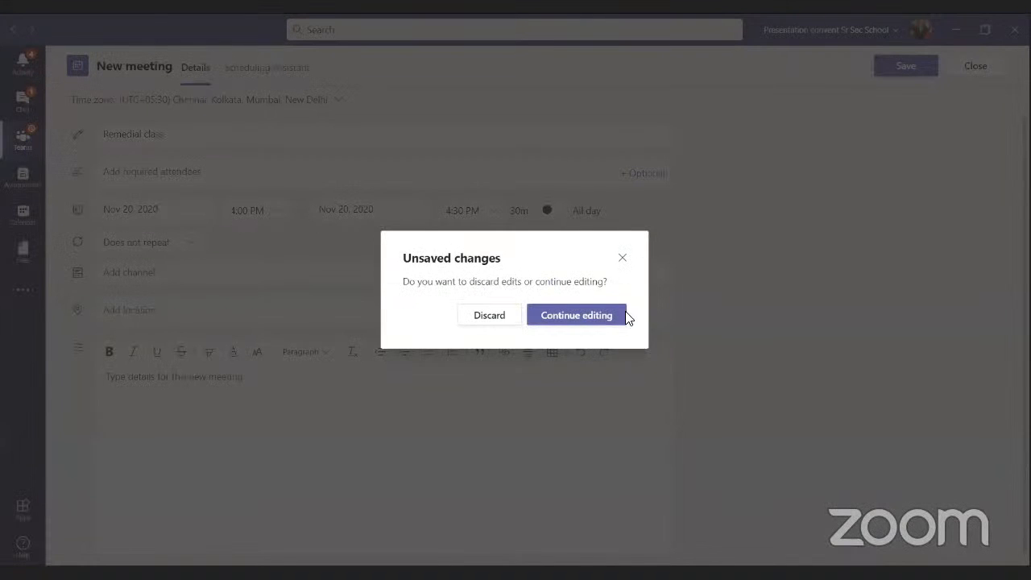
pyautogui.click(500, 314)
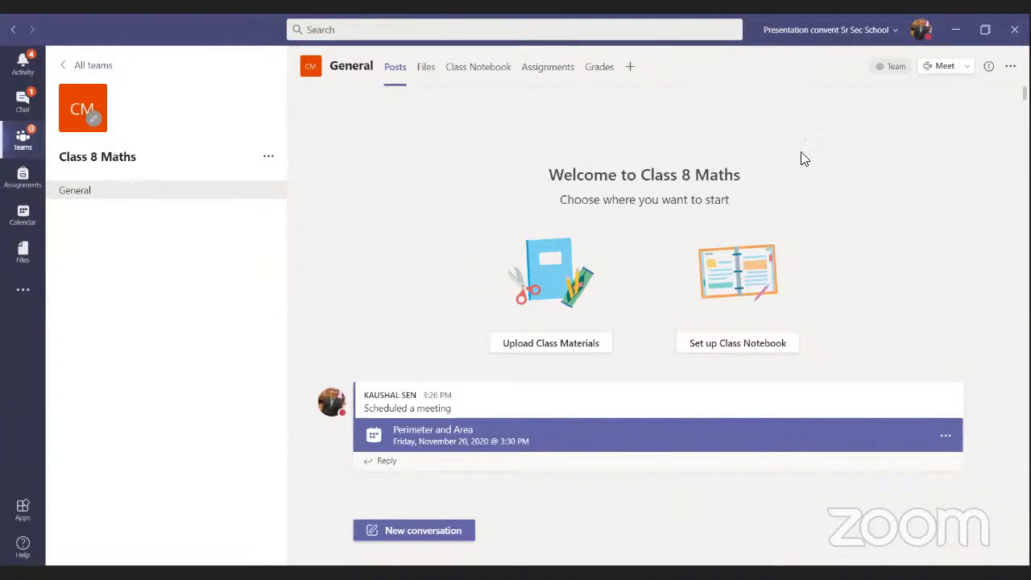
# - Open the Perimeter and Area meeting from the General channel, join it and maximize the meeting window
pyautogui.click(968, 68)
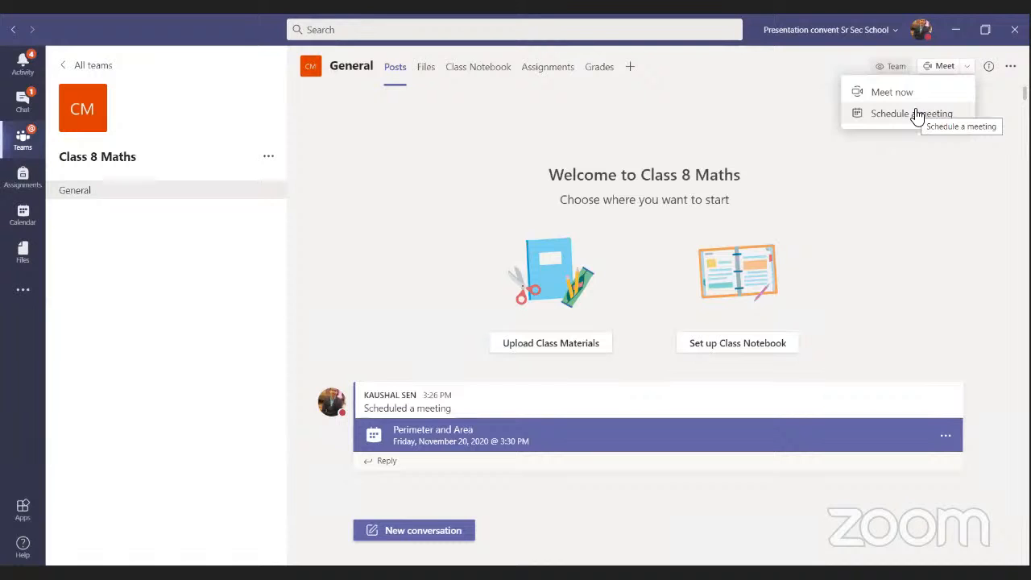
pyautogui.click(575, 443)
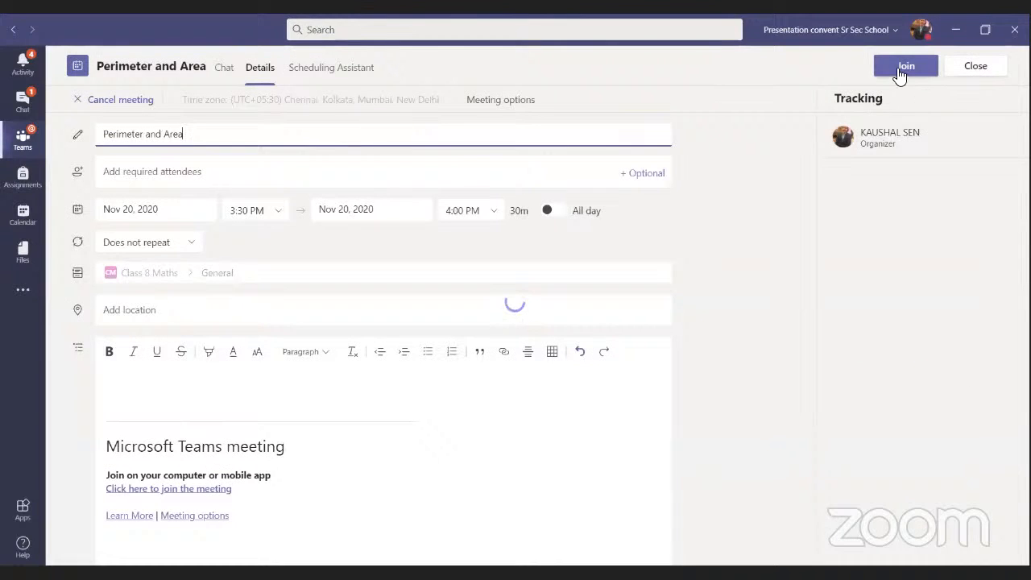
pyautogui.click(901, 72)
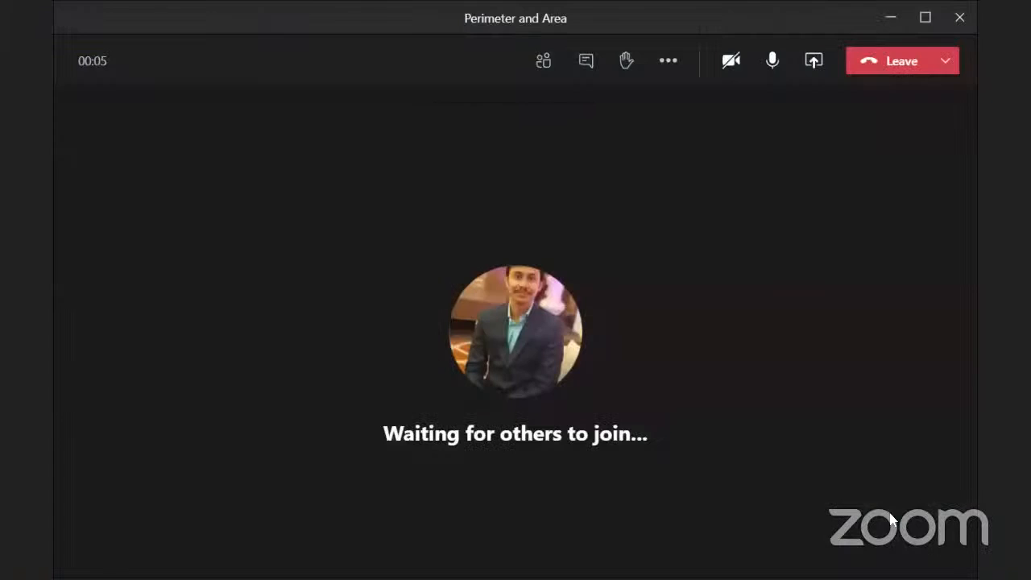
pyautogui.click(926, 17)
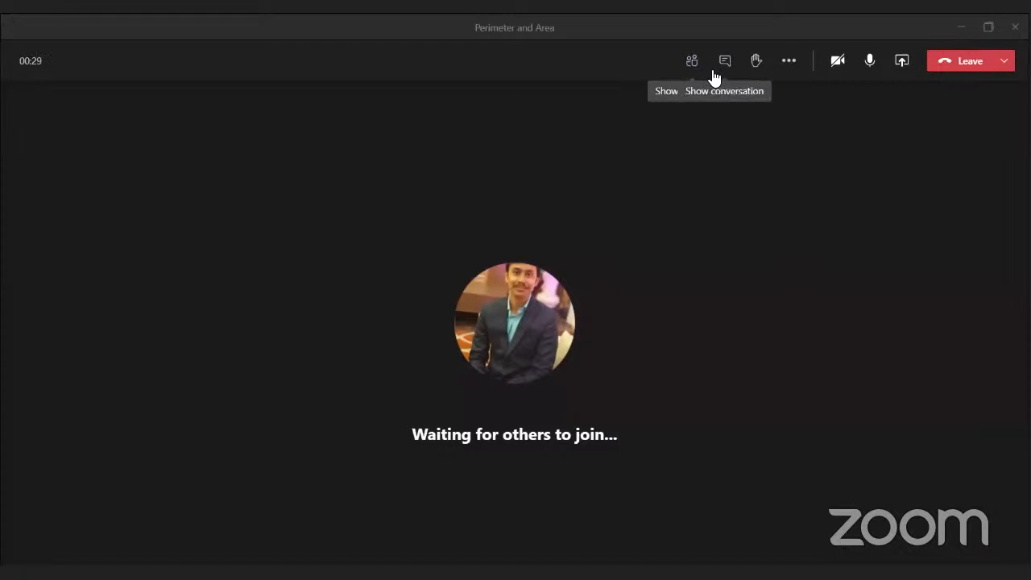
# - Review the meeting's additional actions, then examine the participants list with its attendance and permission options and the organizer's own options
pyautogui.click(789, 63)
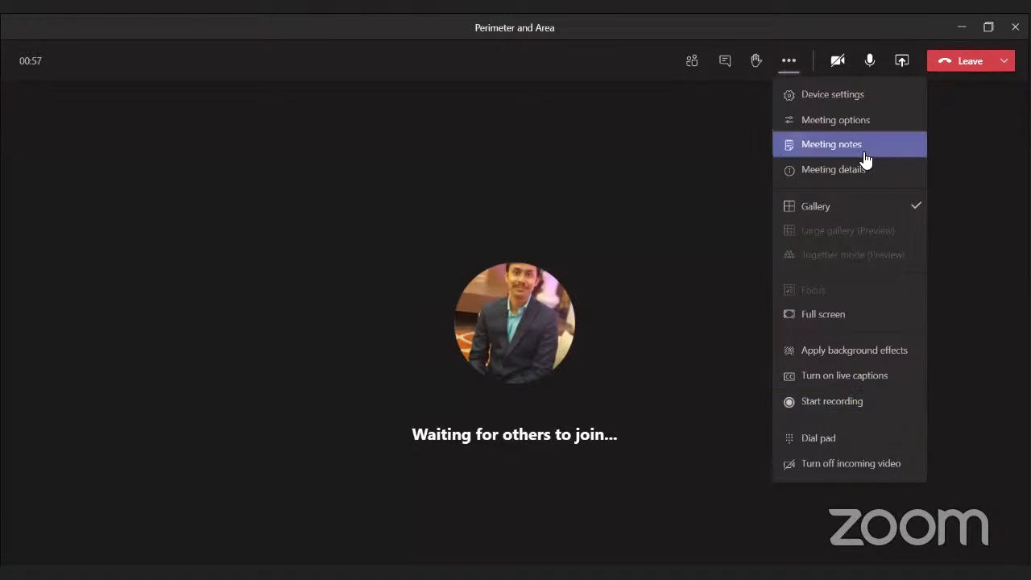
pyautogui.click(736, 109)
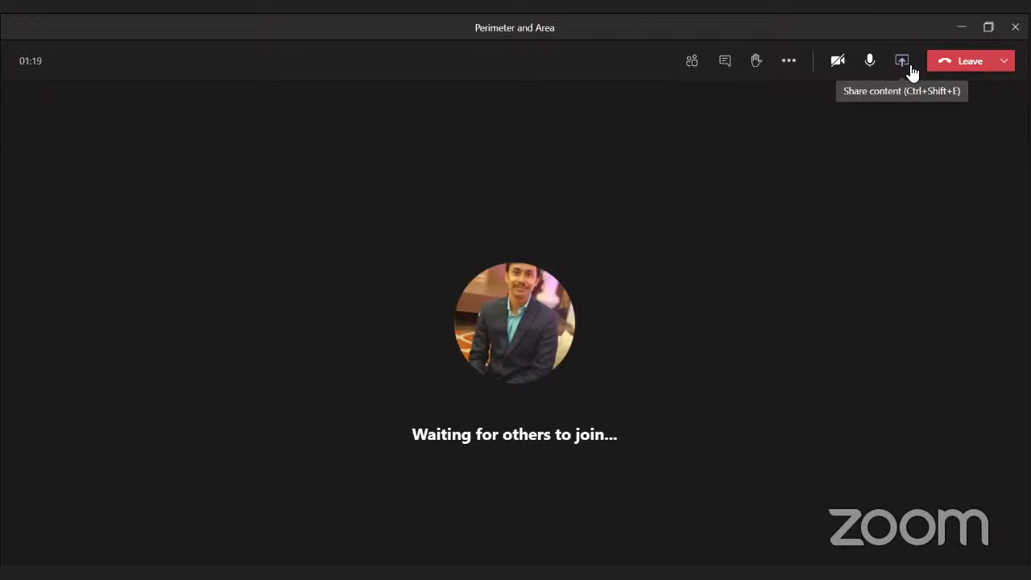
pyautogui.click(692, 63)
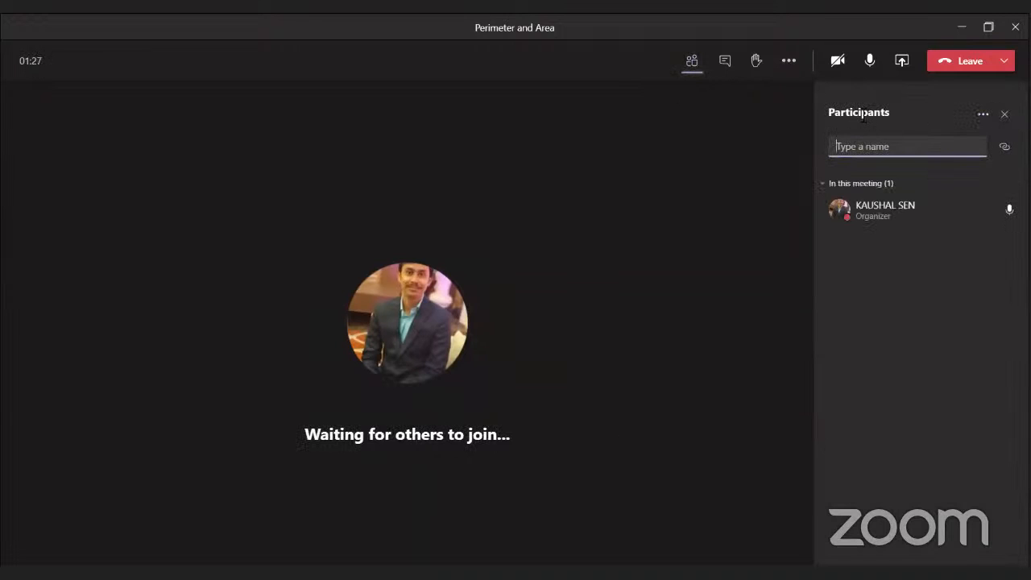
pyautogui.click(983, 118)
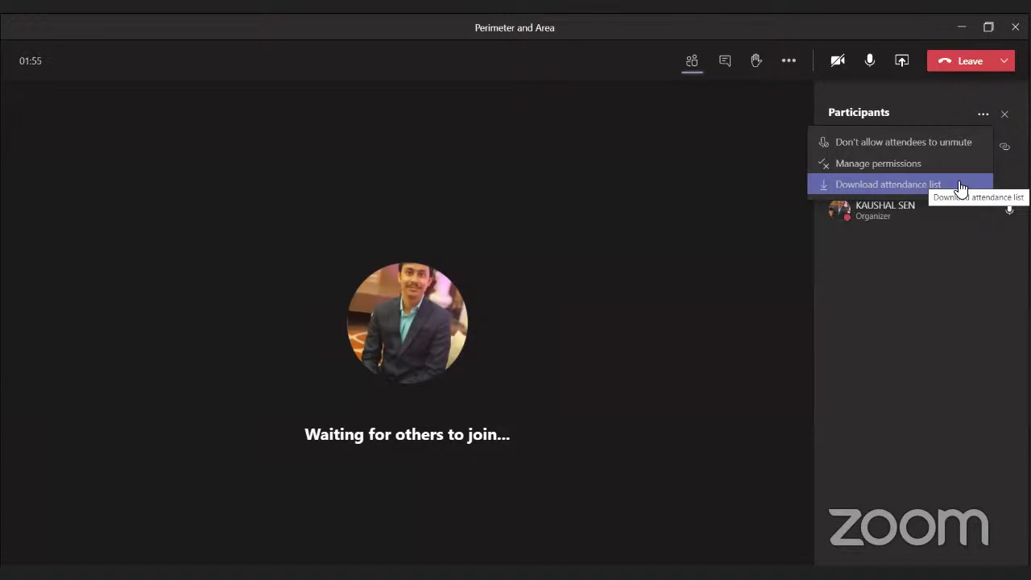
pyautogui.click(762, 185)
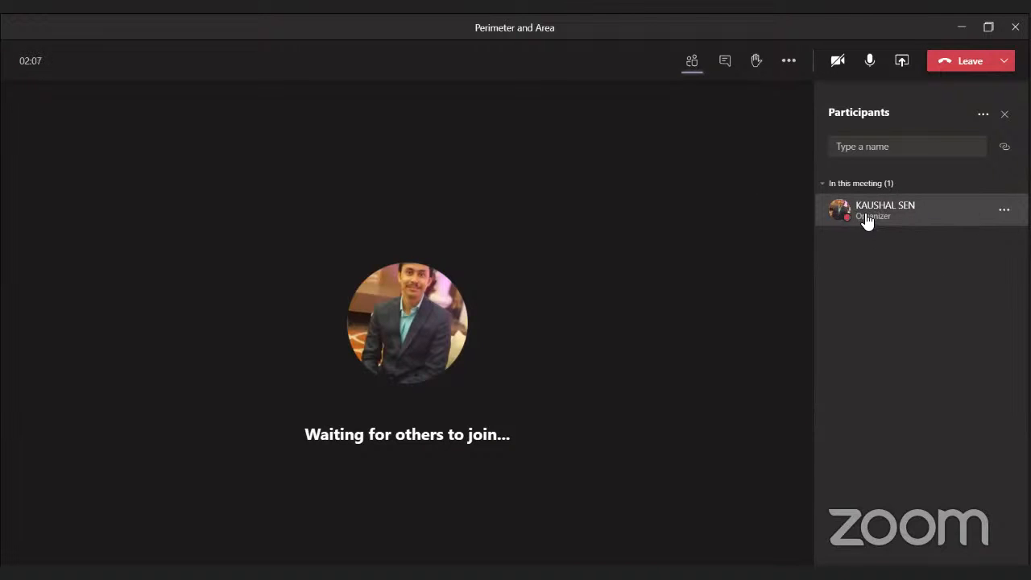
pyautogui.click(1005, 212)
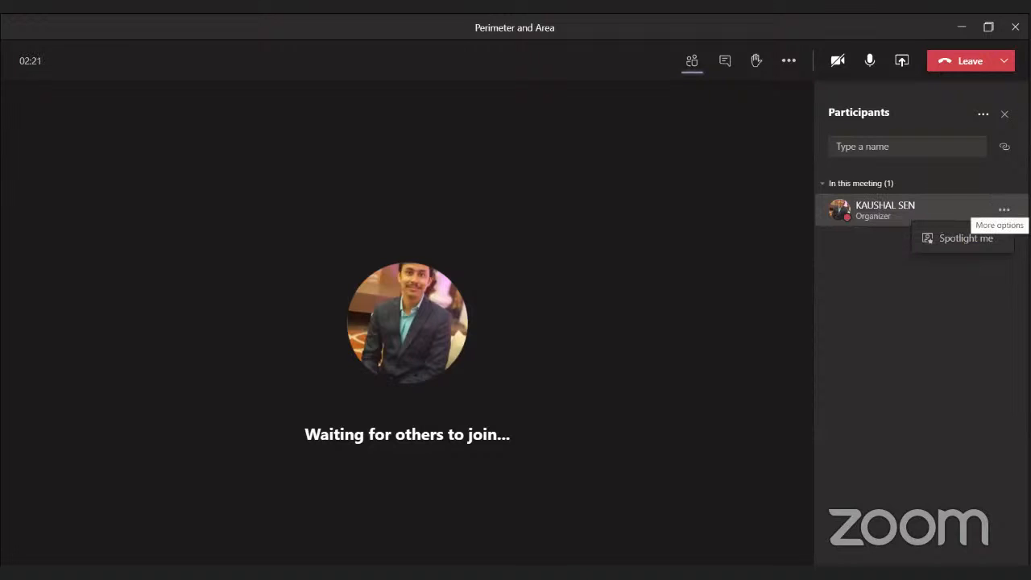
pyautogui.click(1003, 209)
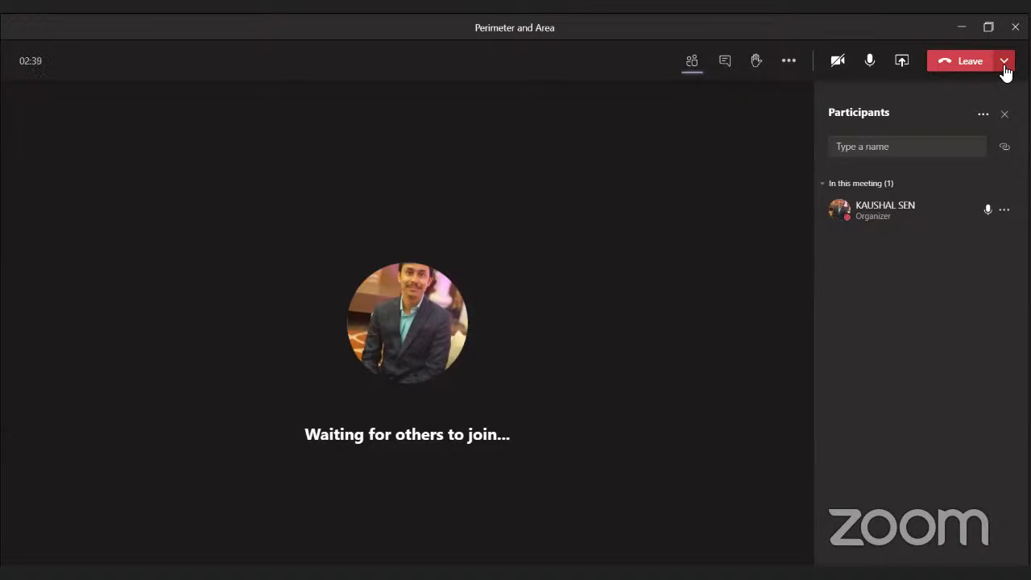
# - End the Perimeter and Area meeting for everyone
pyautogui.click(1005, 66)
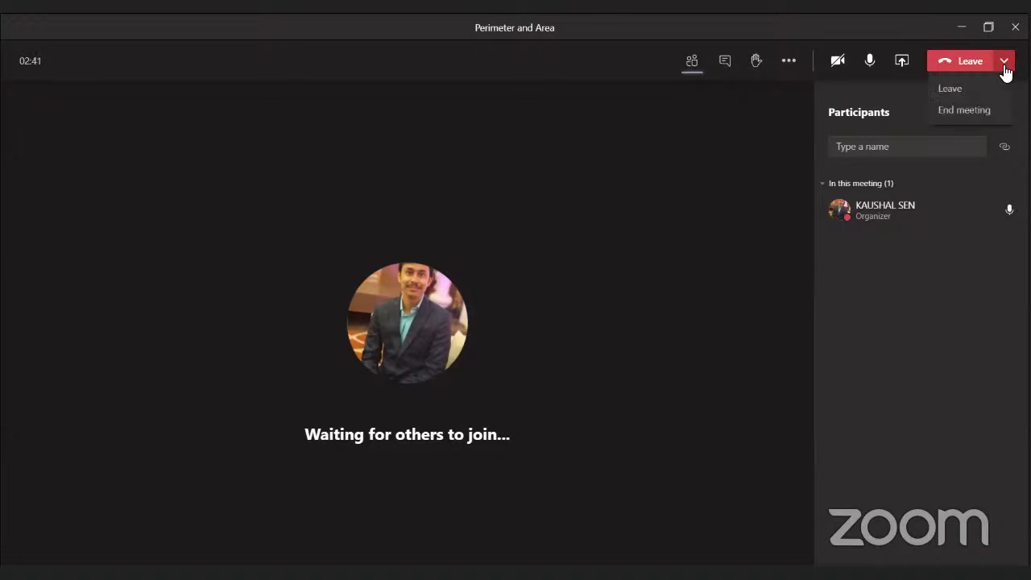
pyautogui.click(967, 110)
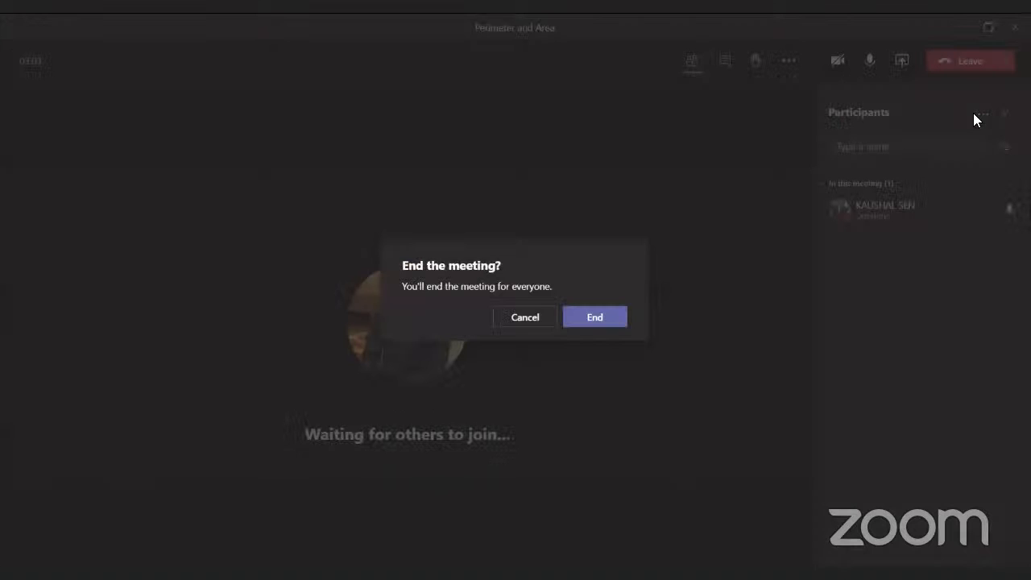
pyautogui.click(592, 316)
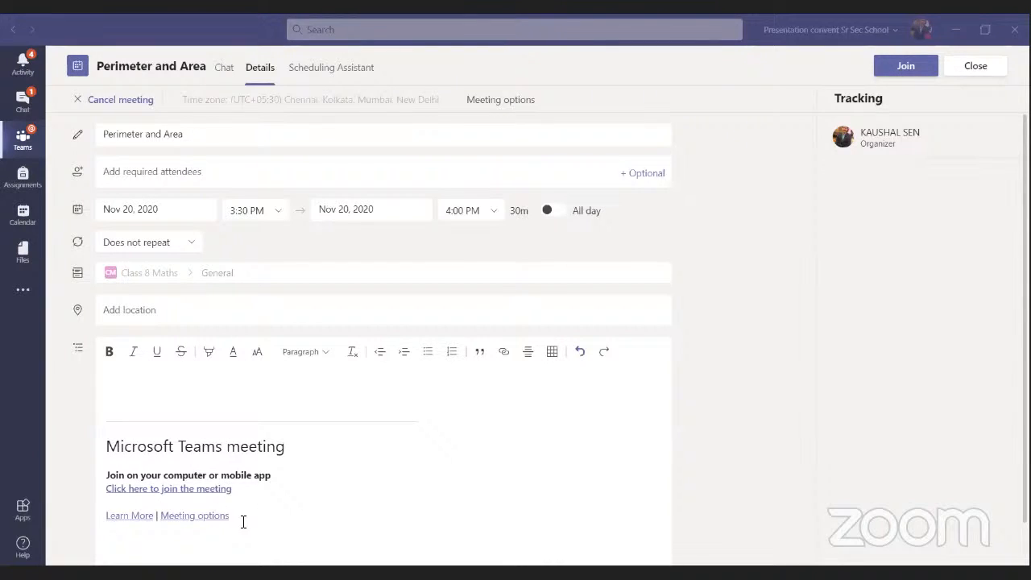
# - Delete the Microsoft Teams join information from the Perimeter and Area meeting's details and send the update
pyautogui.moveTo(243, 522); pyautogui.dragTo(88, 431)
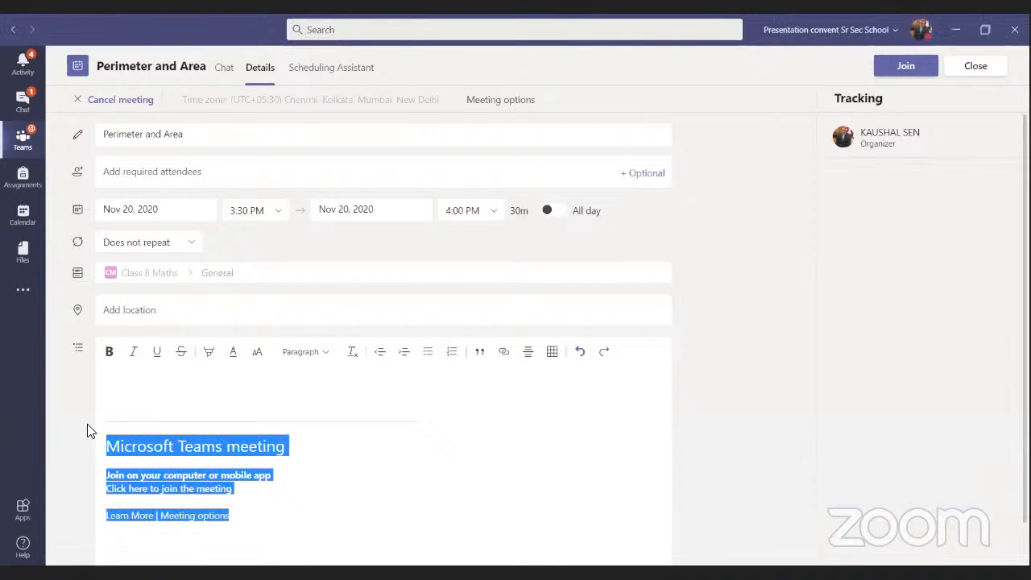
pyautogui.press('Delete')
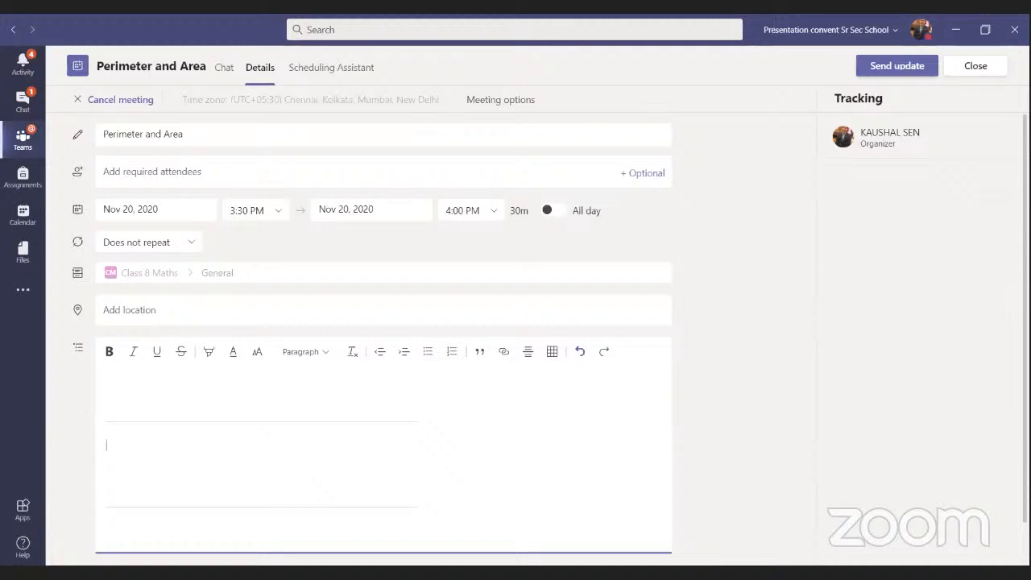
pyautogui.click(882, 66)
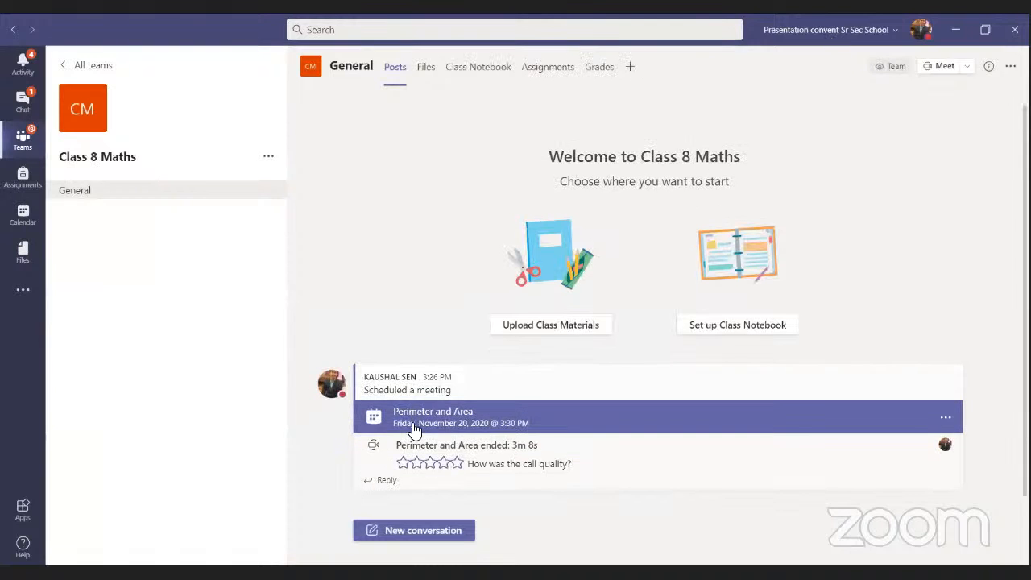
# - Reopen the Perimeter and Area meeting from the General channel and cancel it without a cancellation note
pyautogui.click(413, 427)
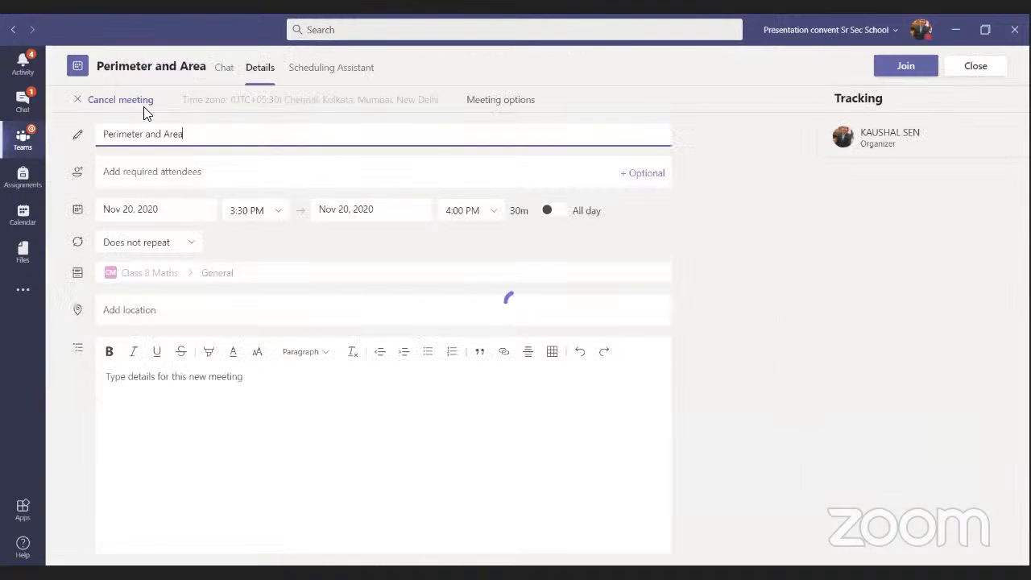
pyautogui.click(127, 100)
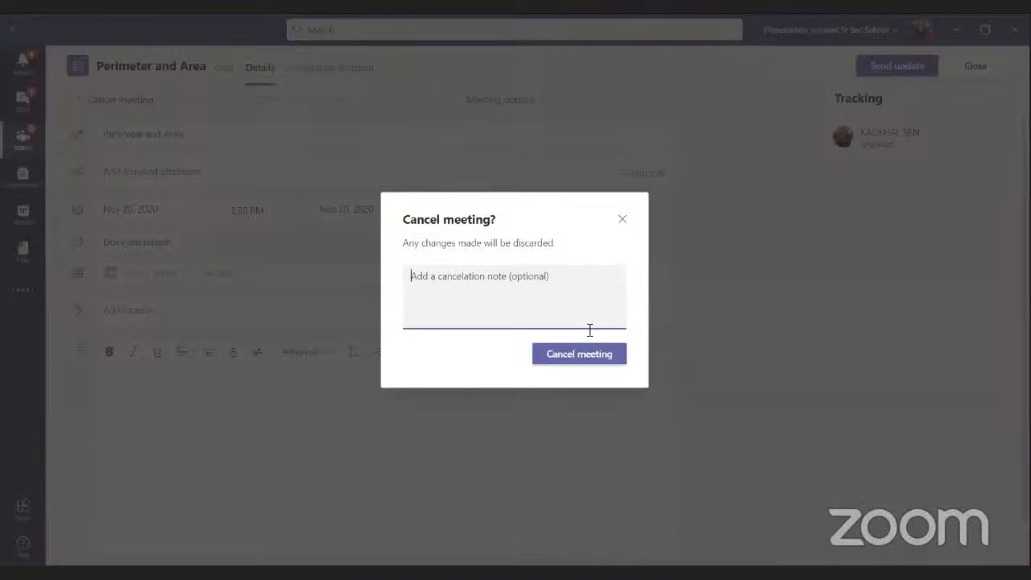
pyautogui.click(566, 354)
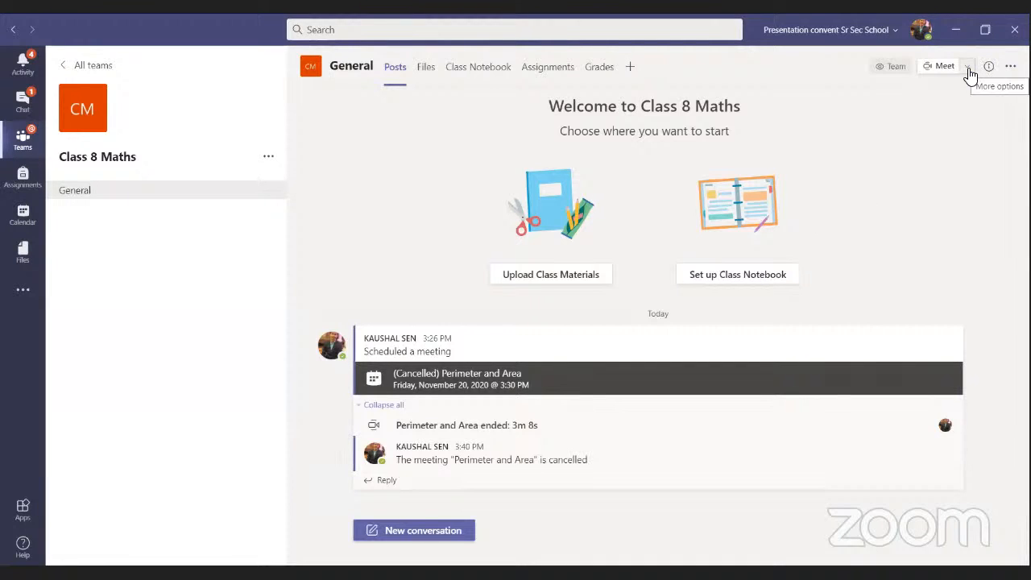
# - Start scheduling a new meeting from the calendar and title it Maths Class
pyautogui.click(22, 216)
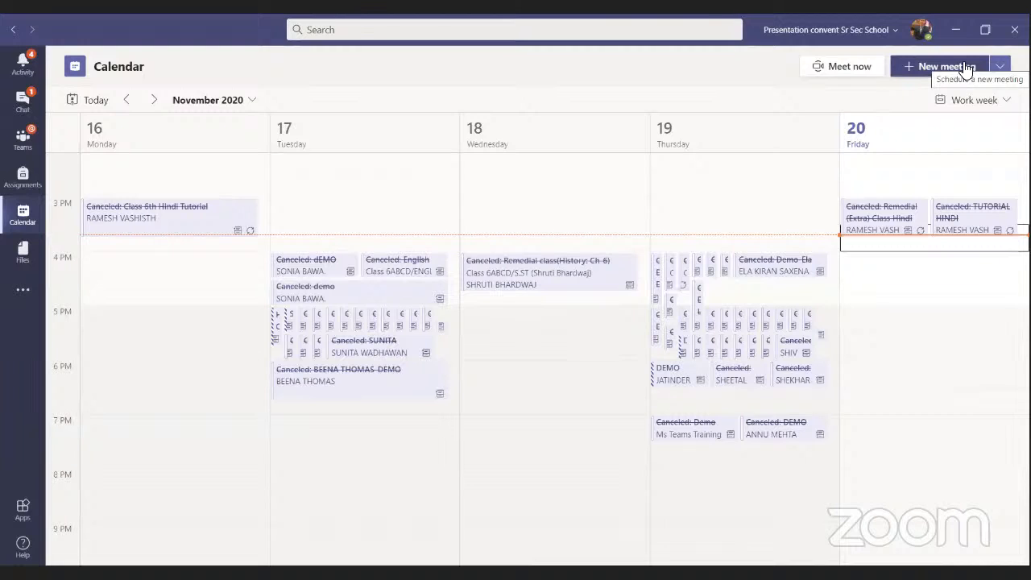
pyautogui.click(999, 69)
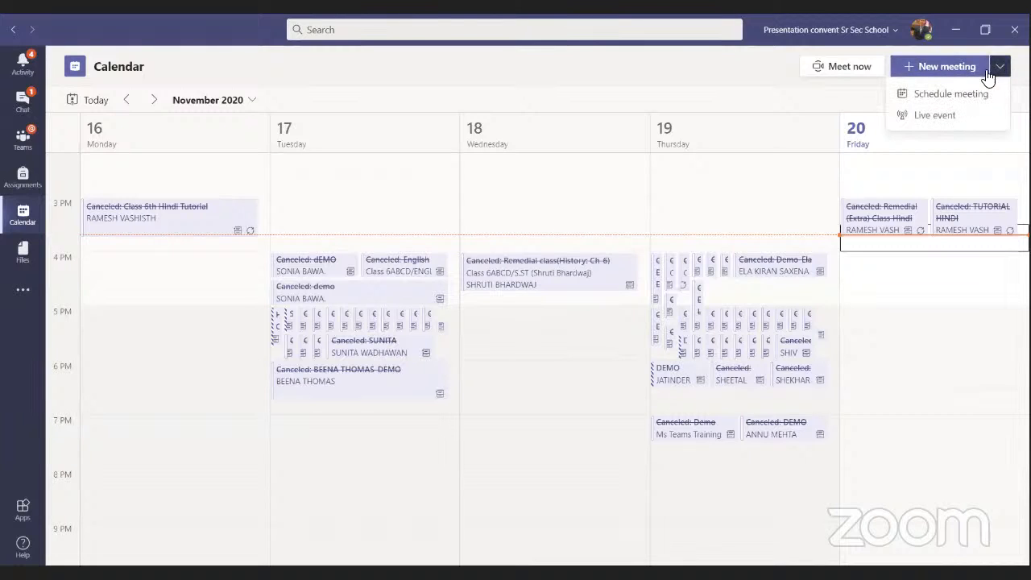
pyautogui.click(934, 97)
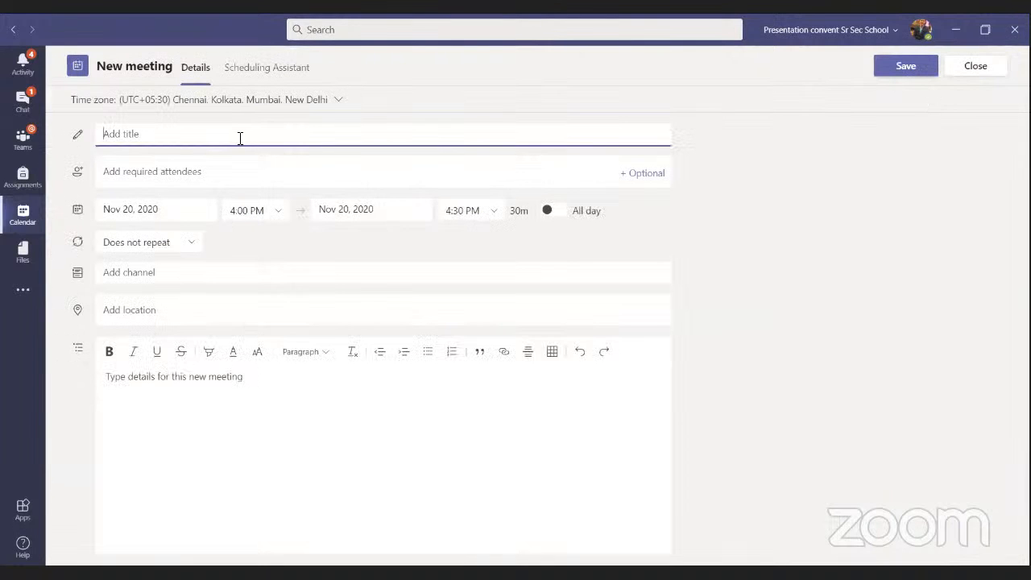
pyautogui.write('Maths ')
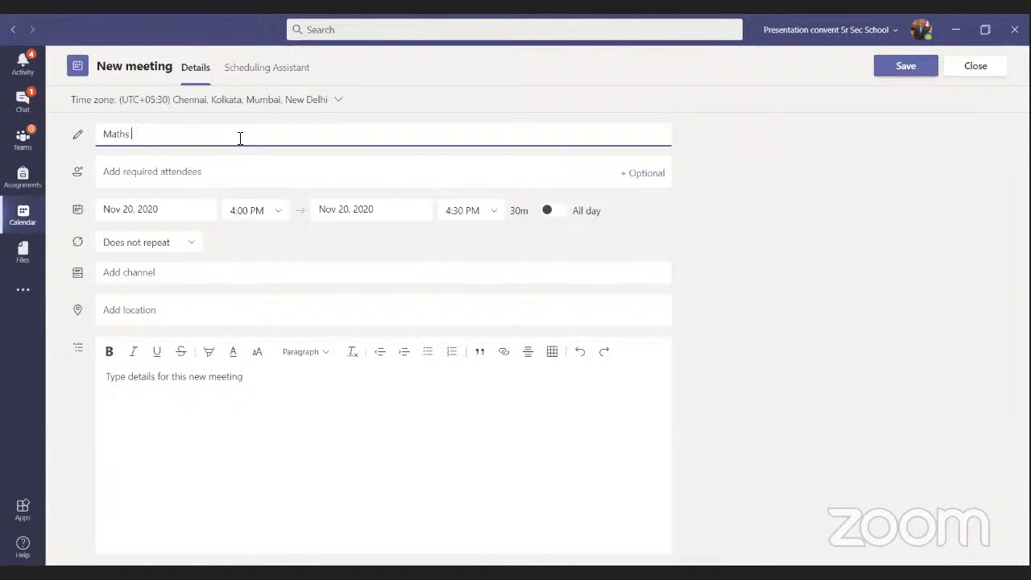
pyautogui.write('Class')
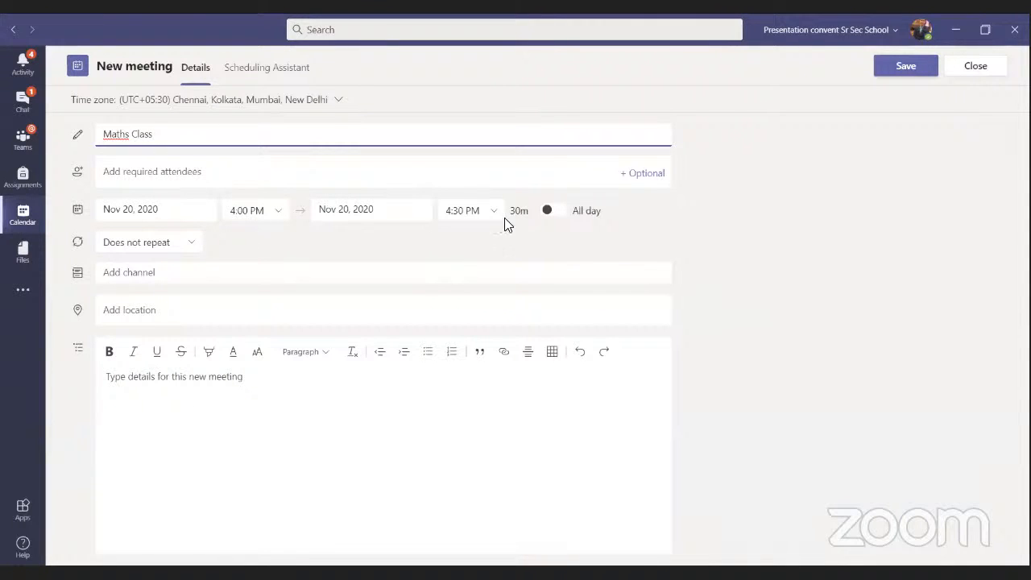
# - Assign the Maths Class meeting to the General channel of Class 8 Maths and send the invitation
pyautogui.click(170, 273)
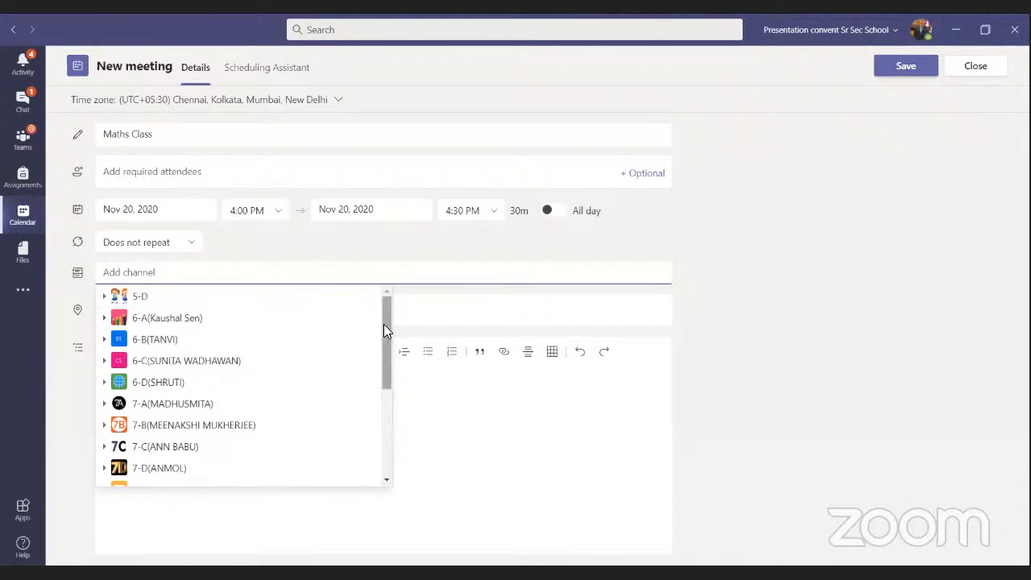
pyautogui.moveTo(385, 374); pyautogui.dragTo(186, 468)
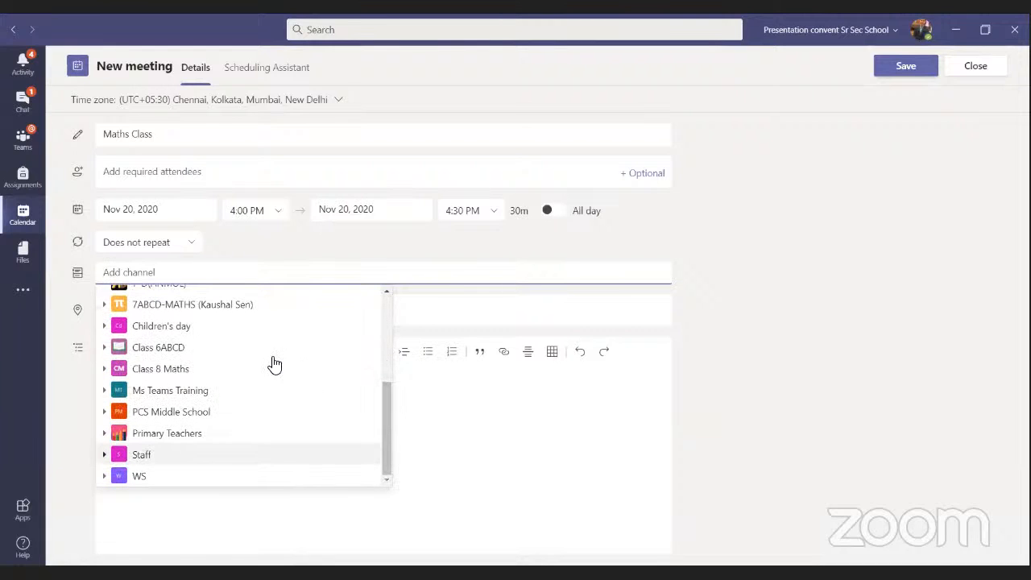
pyautogui.click(215, 372)
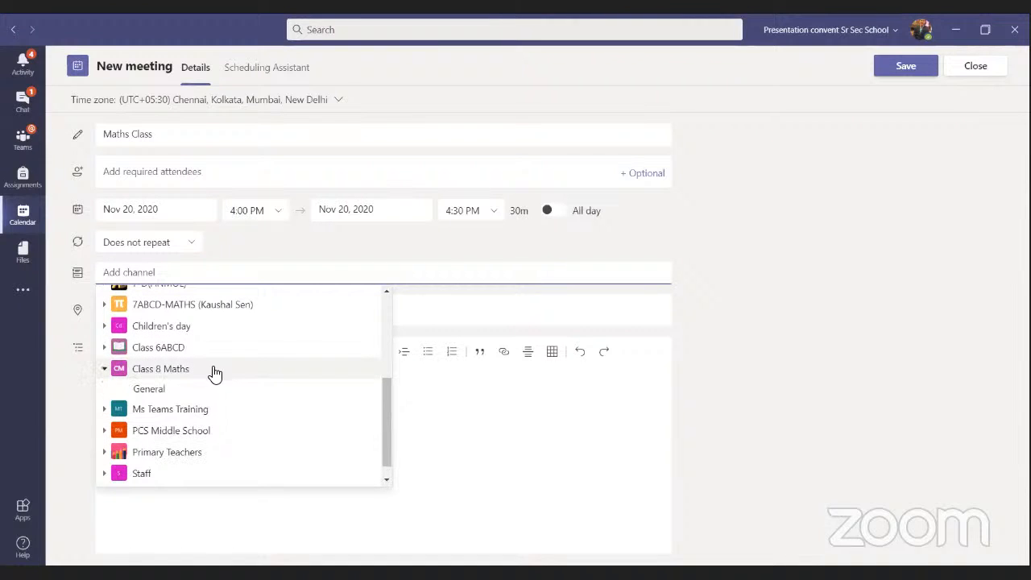
pyautogui.click(150, 389)
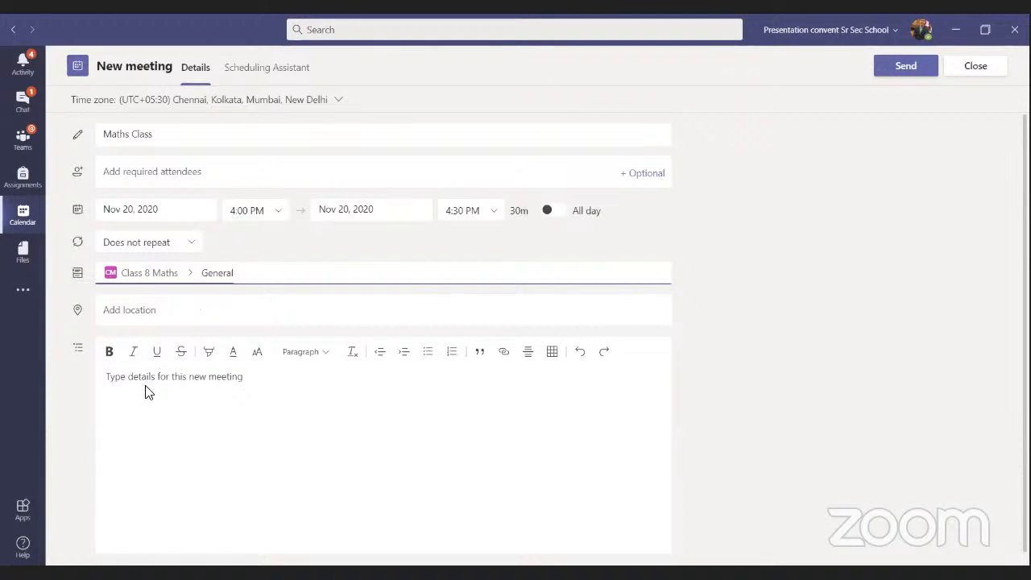
pyautogui.click(884, 70)
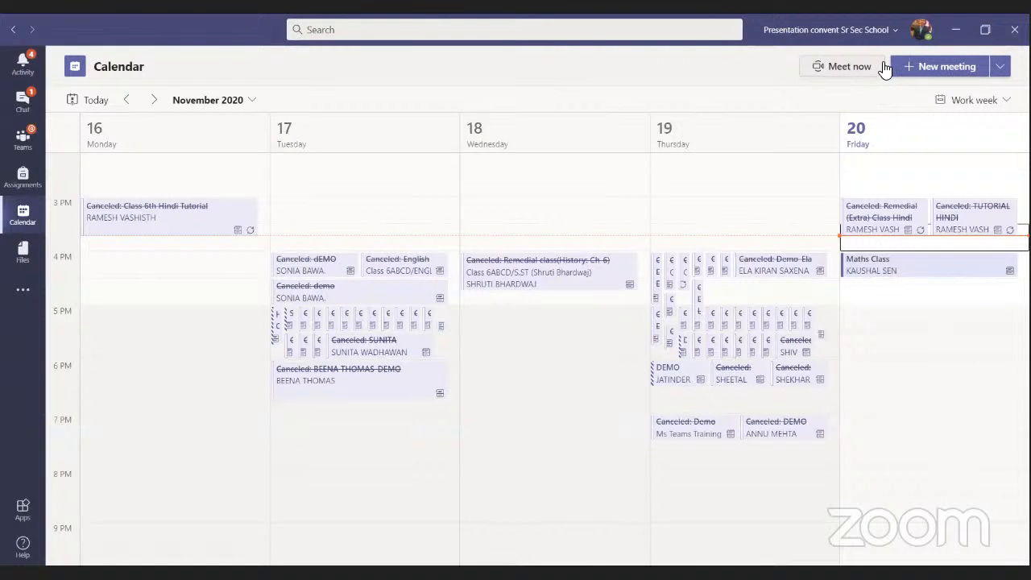
# - Open the Maths Class meeting from the calendar for editing, delete the Microsoft Teams join information from its details and send the update
pyautogui.click(867, 271)
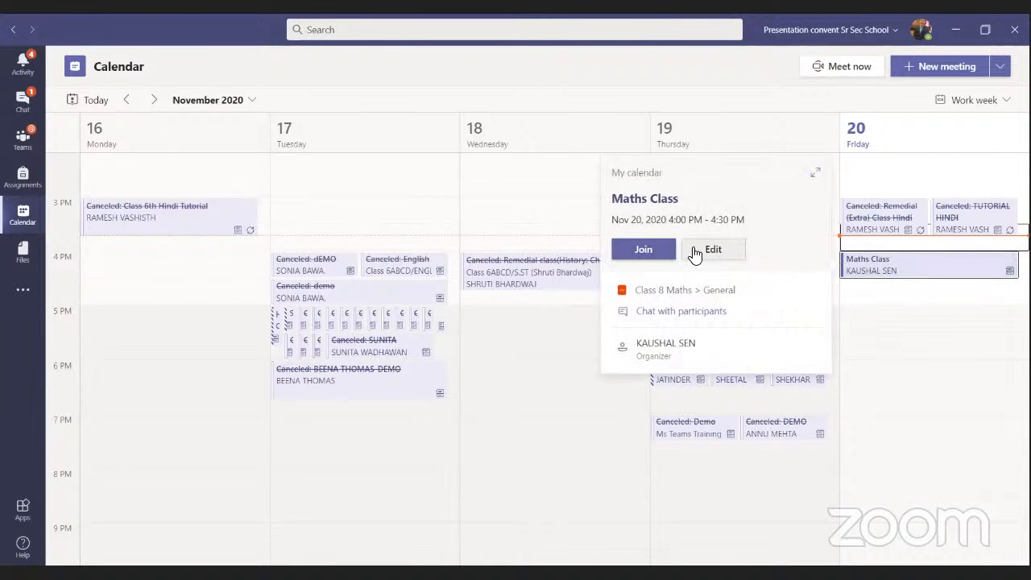
pyautogui.click(695, 251)
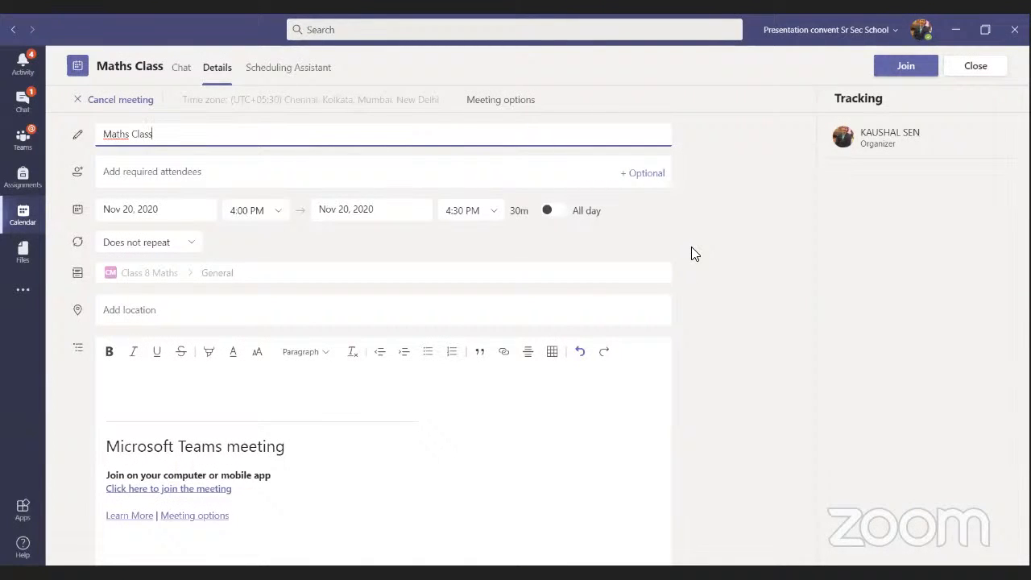
pyautogui.click(249, 522)
pyautogui.moveTo(249, 523); pyautogui.dragTo(97, 443)
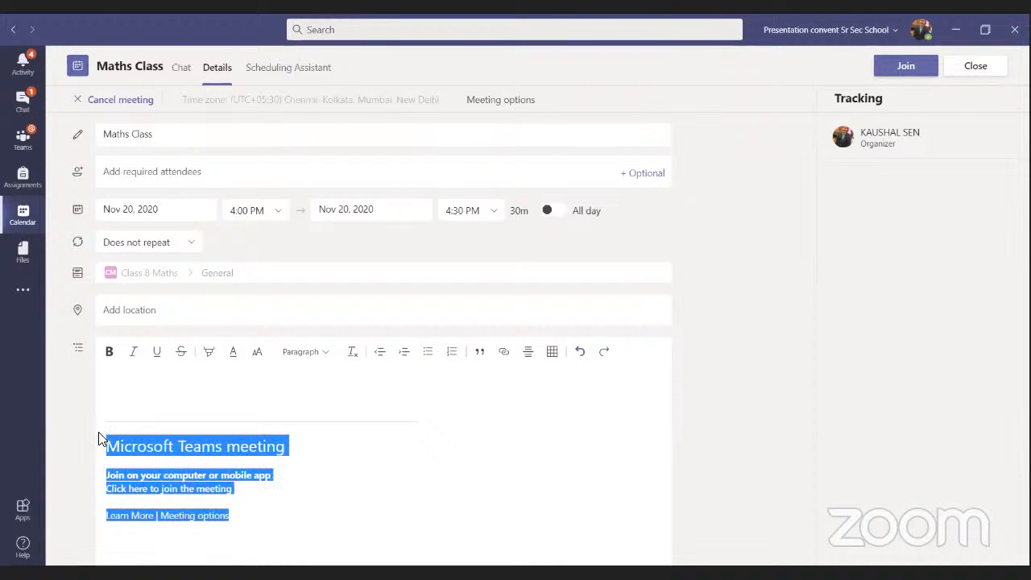
pyautogui.press('Delete')
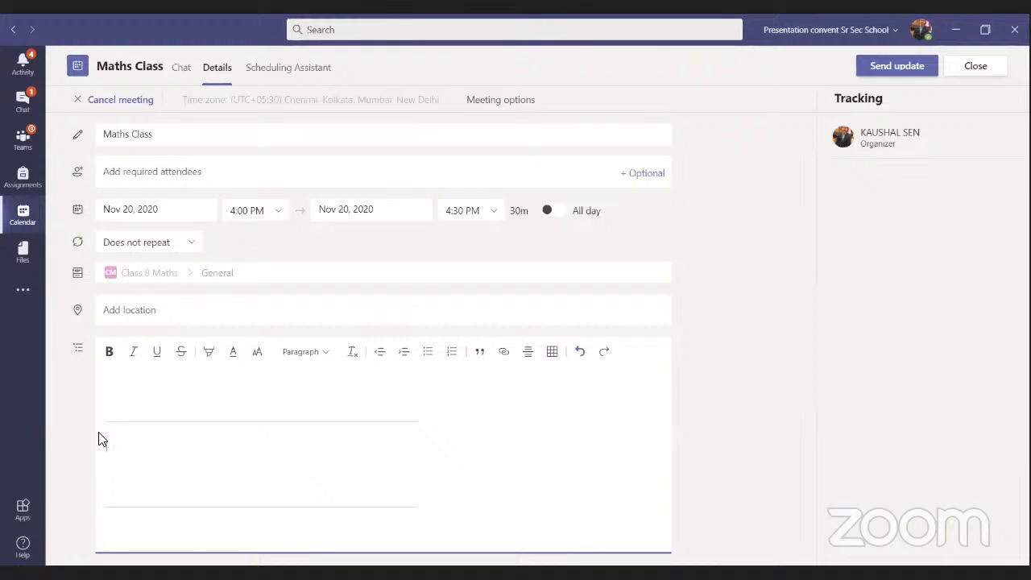
pyautogui.click(891, 65)
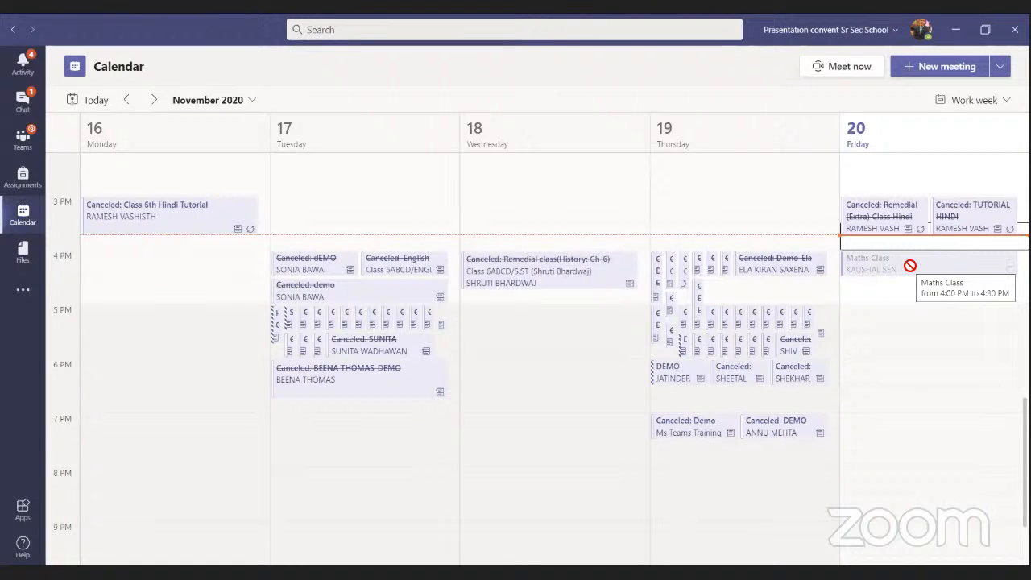
# - Reopen the Maths Class meeting from the General channel of Class 8 Maths and cancel it without a cancellation note
pyautogui.click(27, 139)
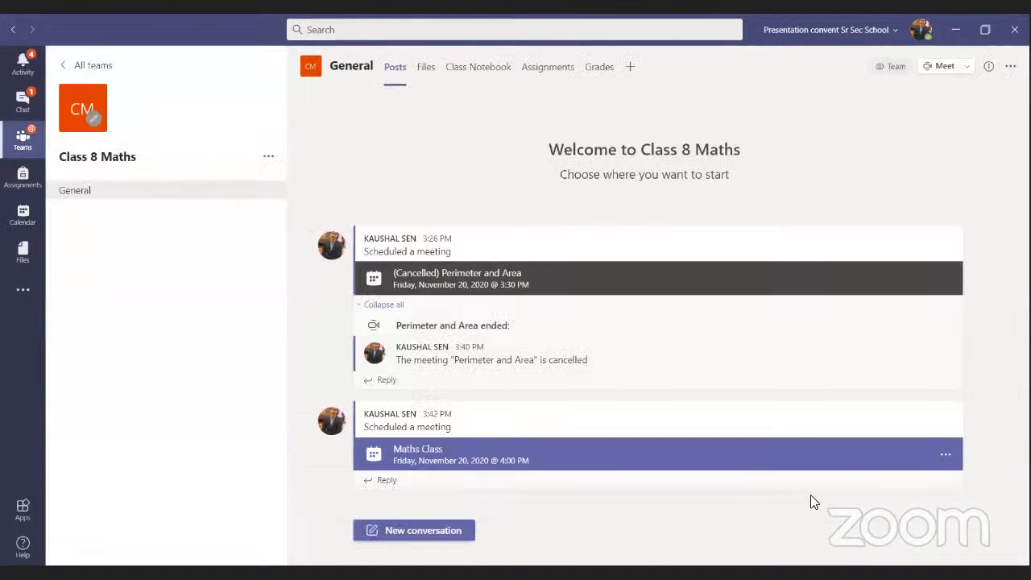
pyautogui.click(540, 458)
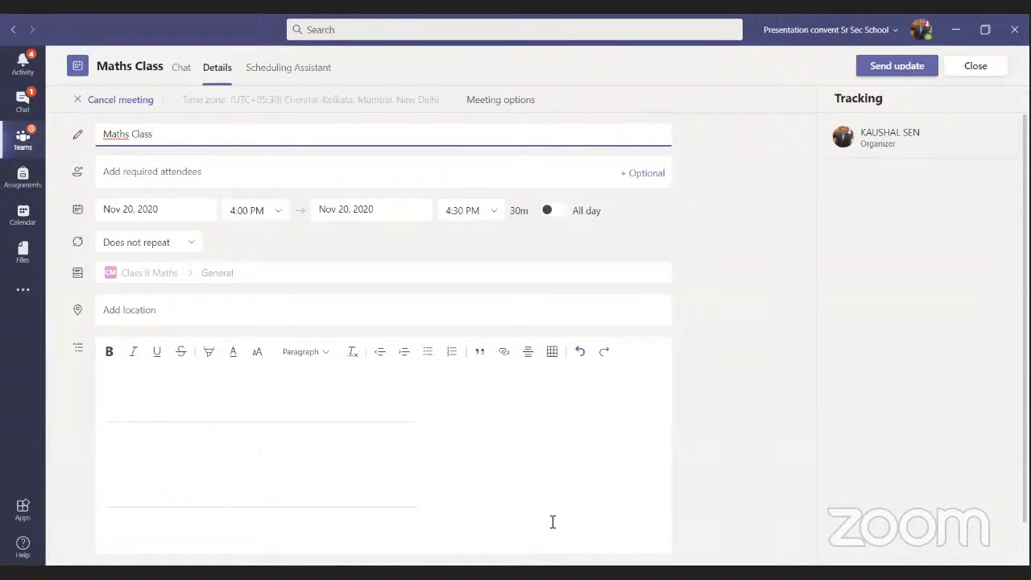
pyautogui.click(122, 97)
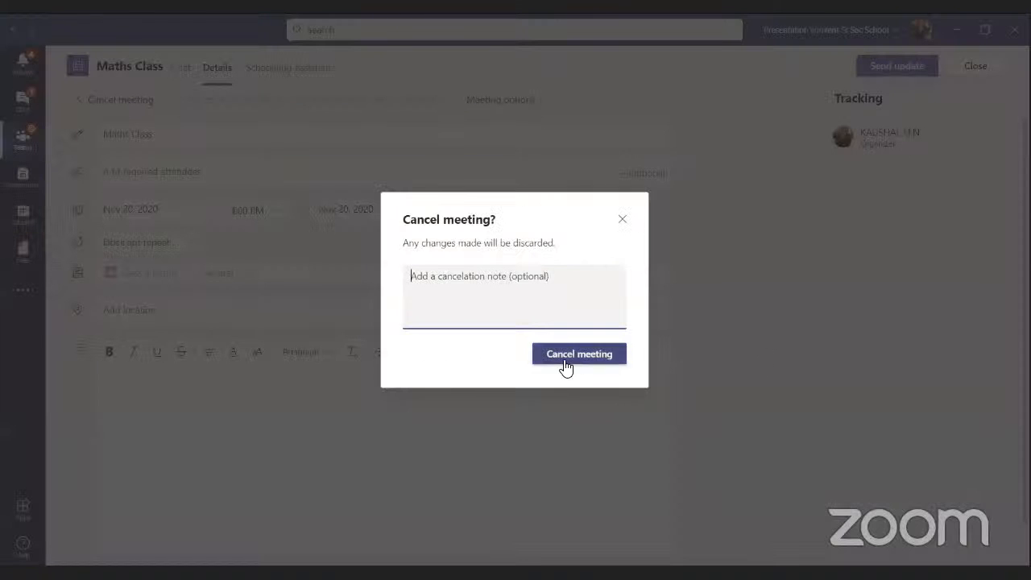
pyautogui.click(562, 359)
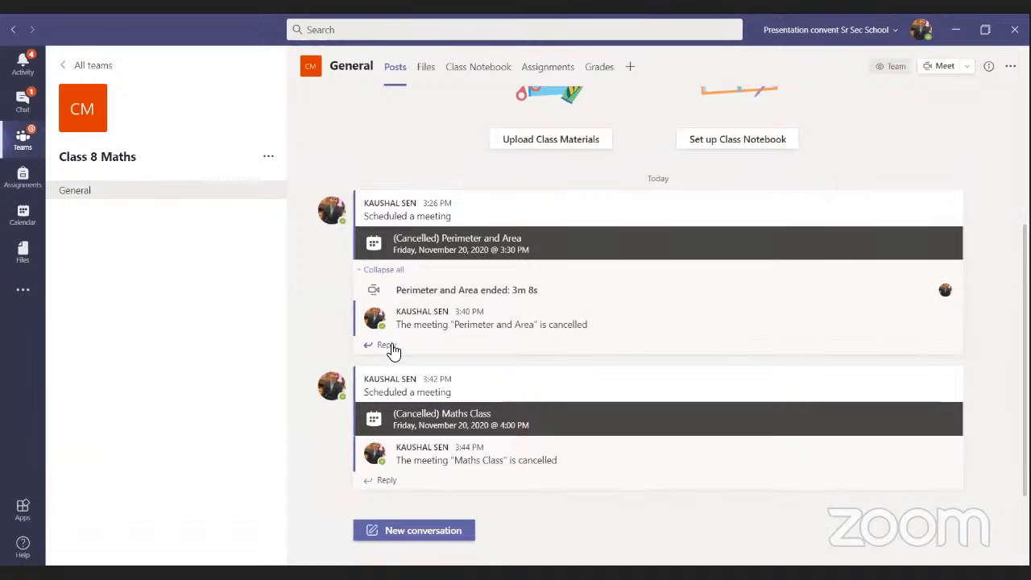
# - Open the Maths channel of the Class 6ABCD team and examine the replies and recording under the November 17 Maths Class meeting
pyautogui.click(22, 141)
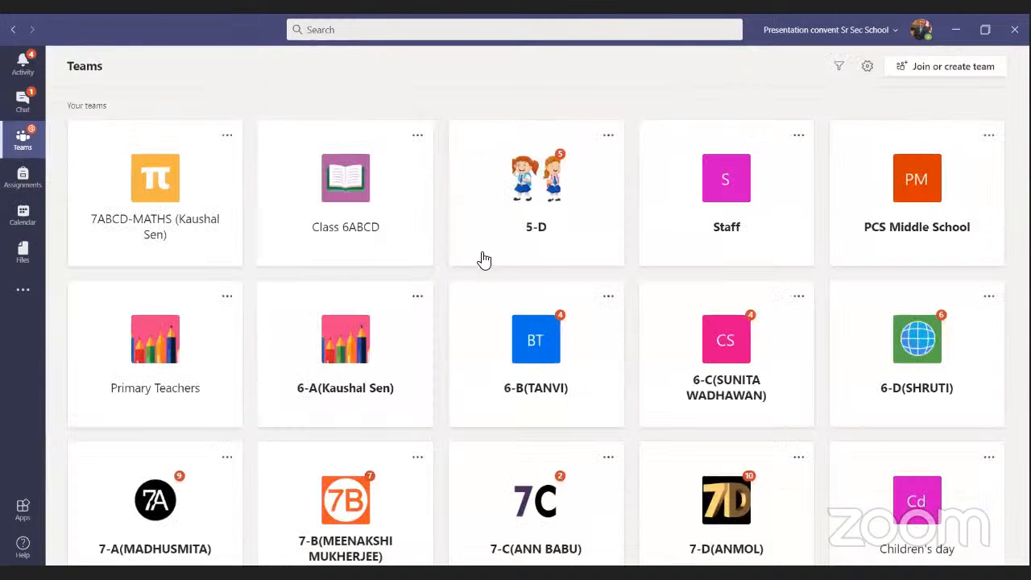
pyautogui.click(373, 225)
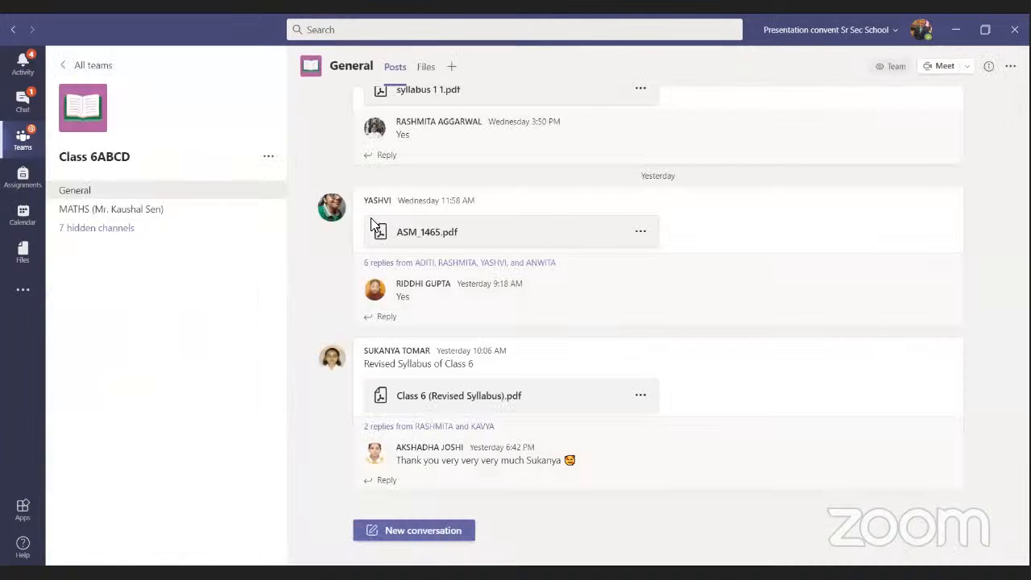
pyautogui.click(183, 216)
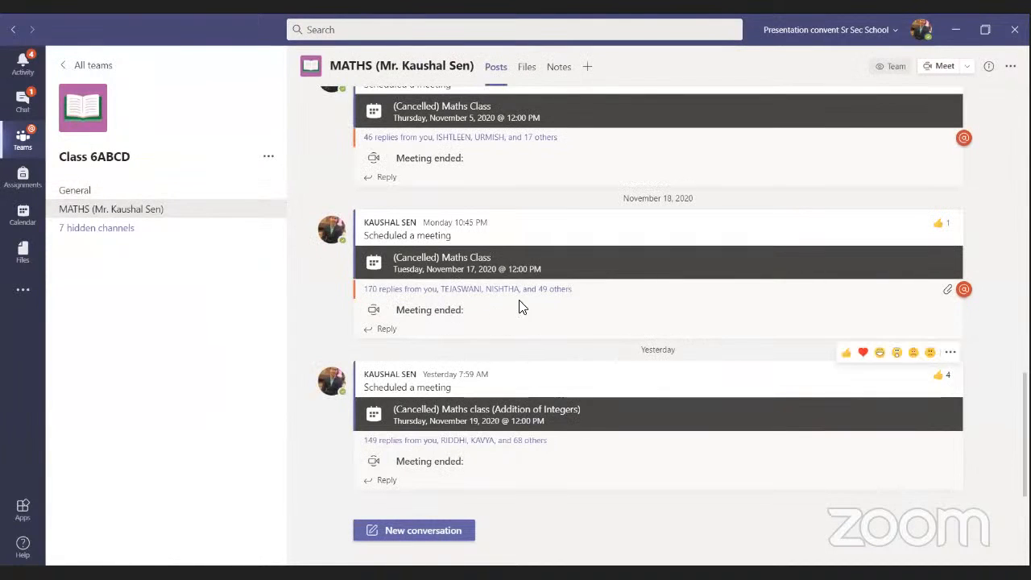
pyautogui.click(489, 295)
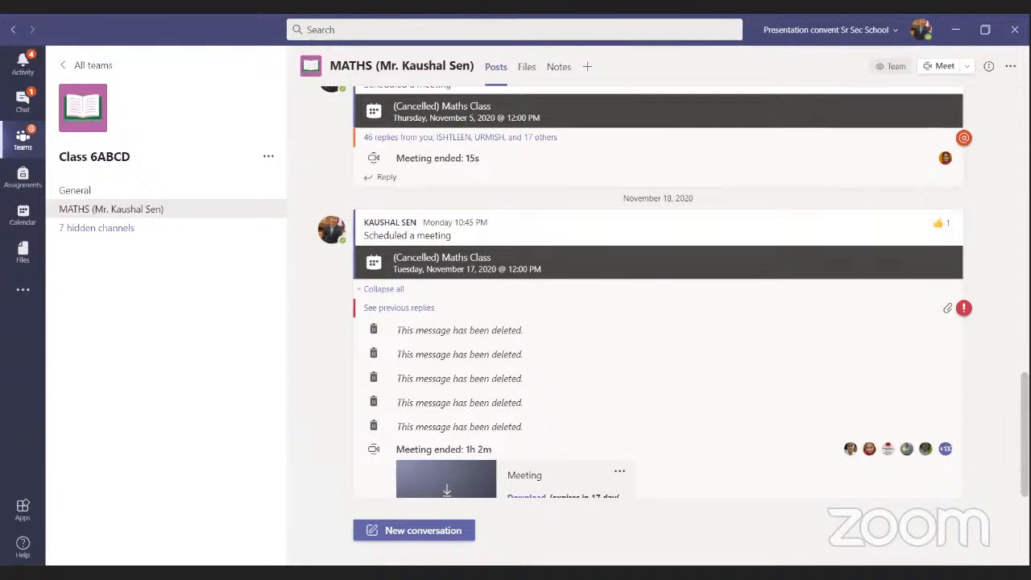
pyautogui.scroll(-9, 658, 292)
pyautogui.scroll(10, 411, 127)
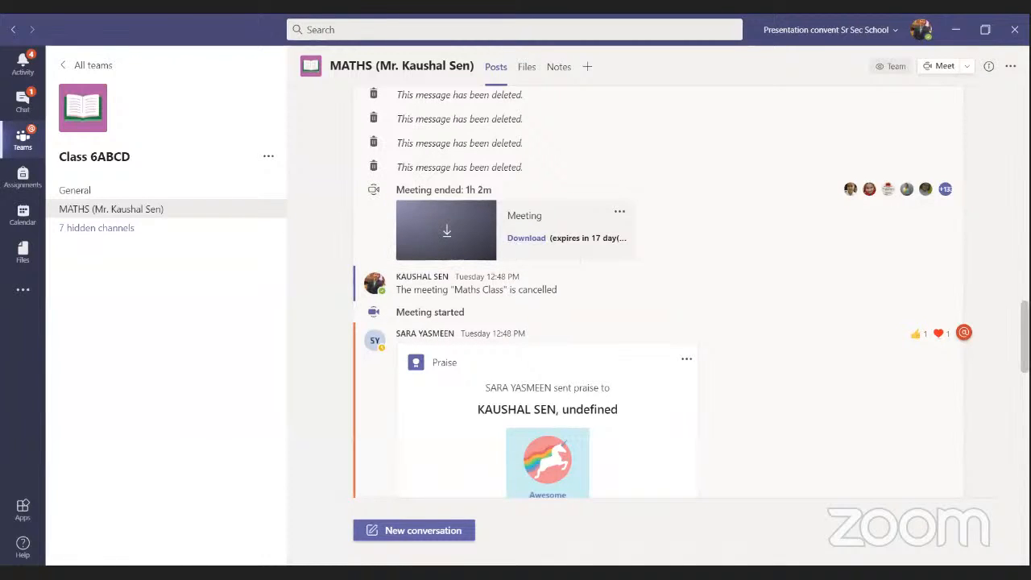
pyautogui.scroll(4, 679, 427)
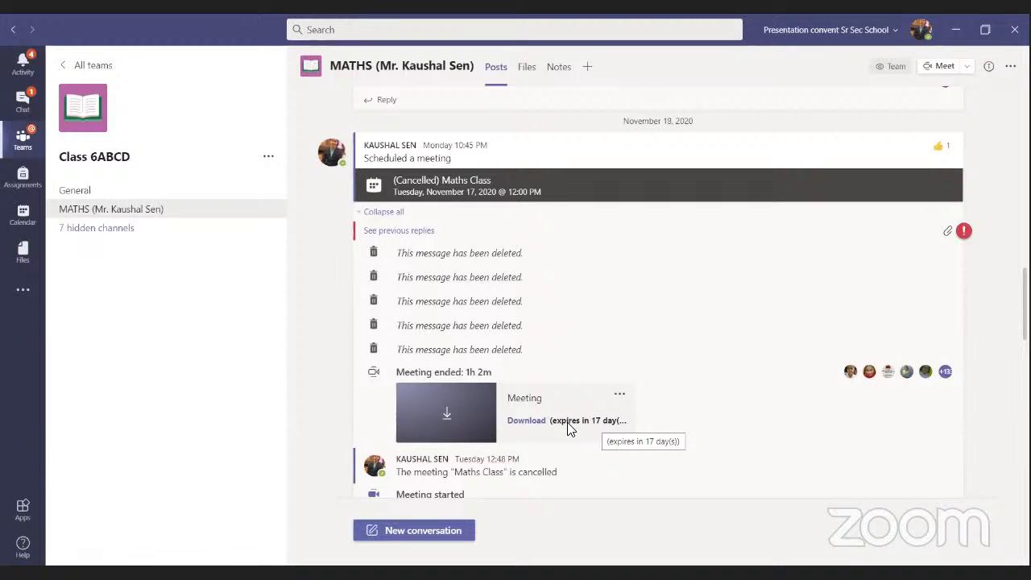
# - Open the 6-A team, examine its General channel posts, and review its assigned assignments including the earlier ones
pyautogui.click(23, 141)
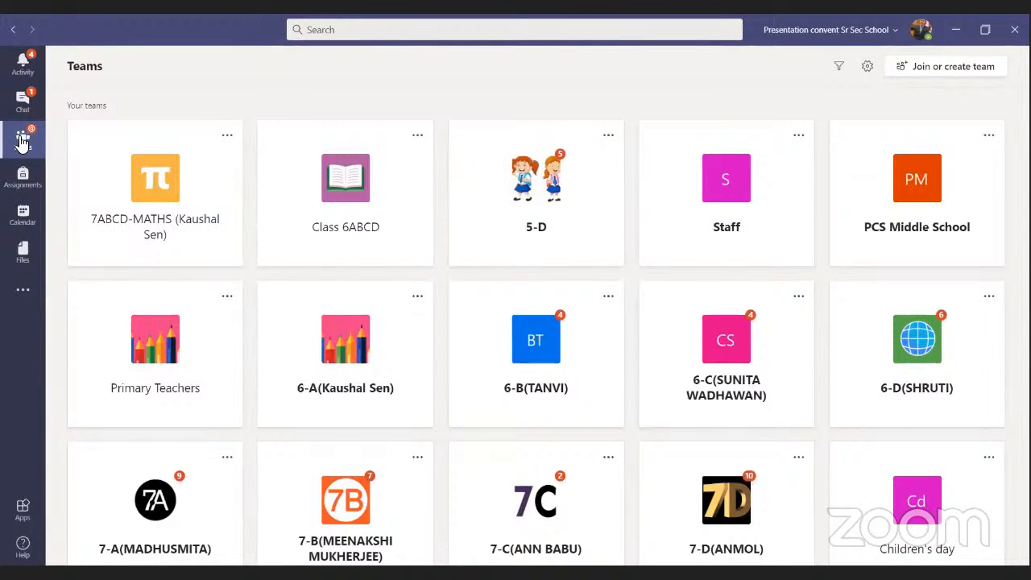
pyautogui.click(360, 345)
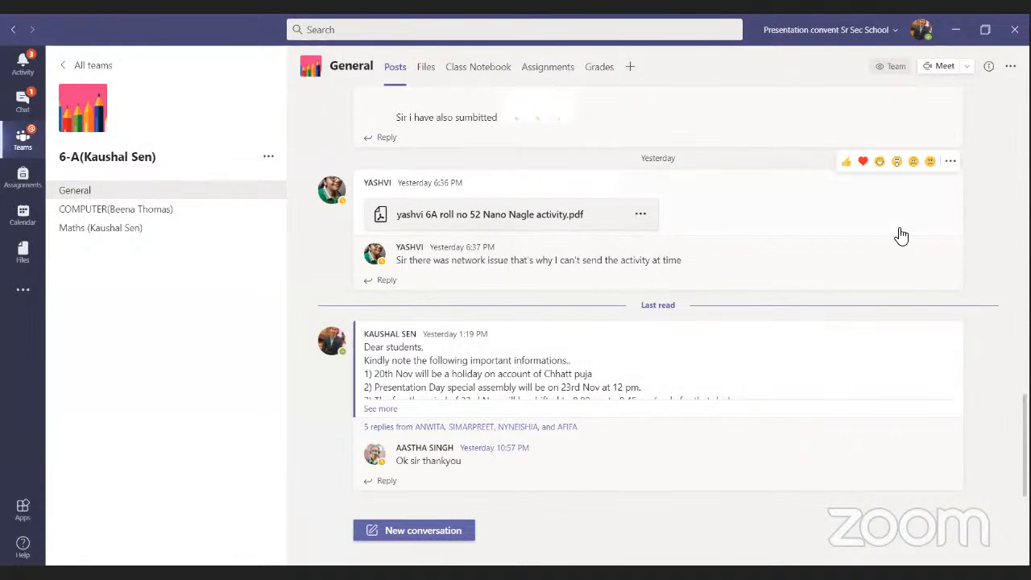
pyautogui.scroll(2, 902, 236)
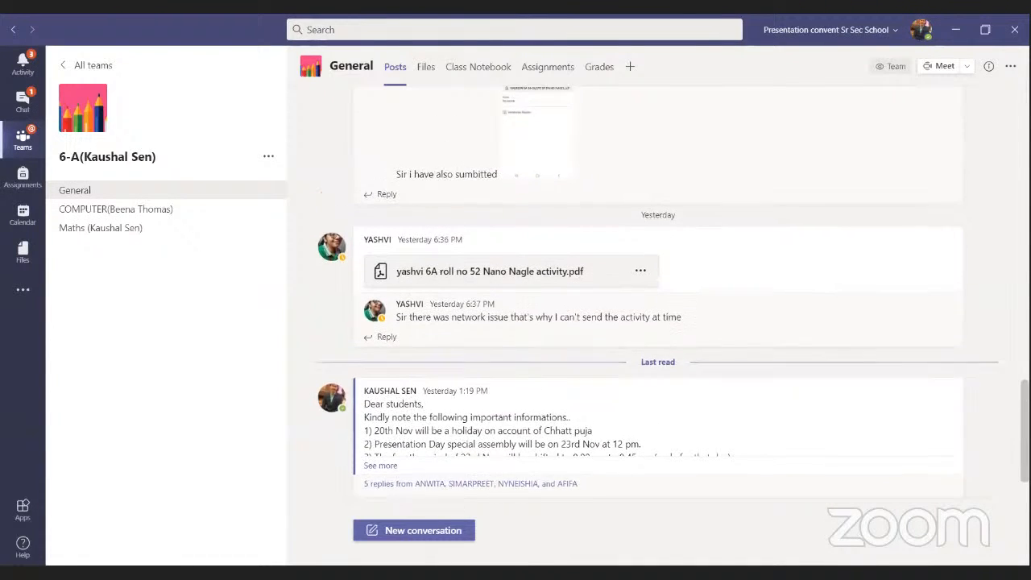
pyautogui.scroll(10, 657, 322)
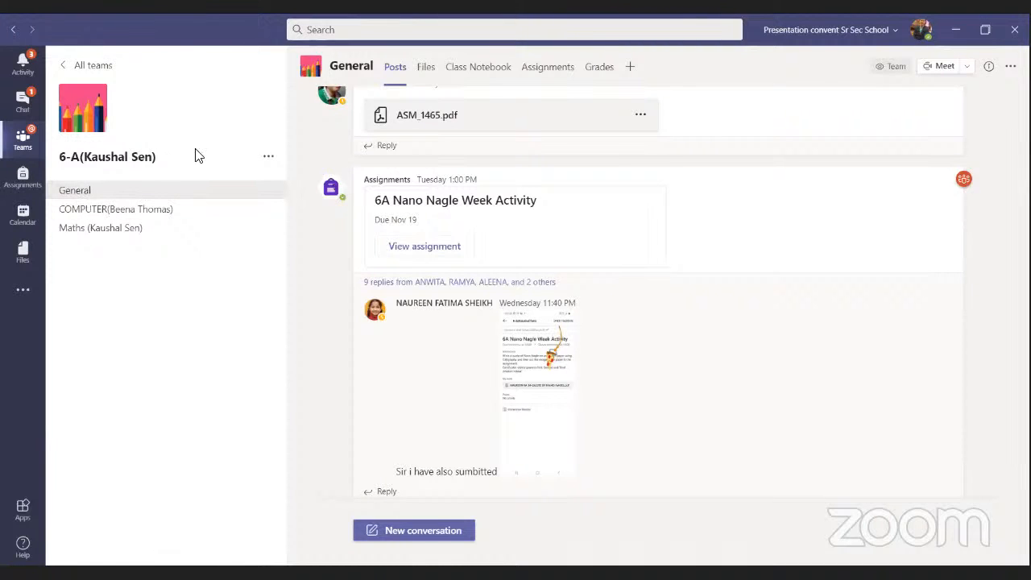
pyautogui.click(547, 73)
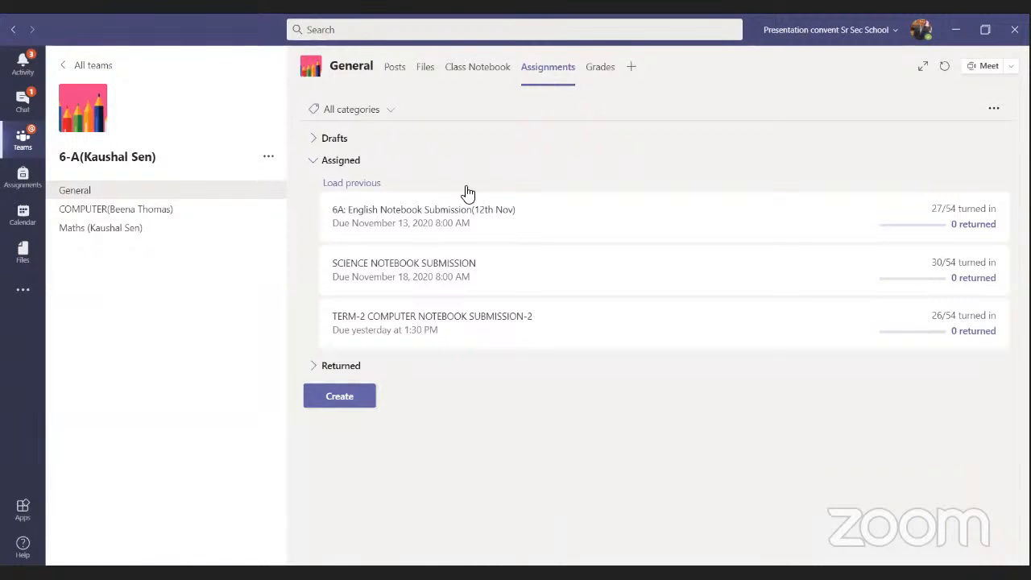
pyautogui.click(337, 185)
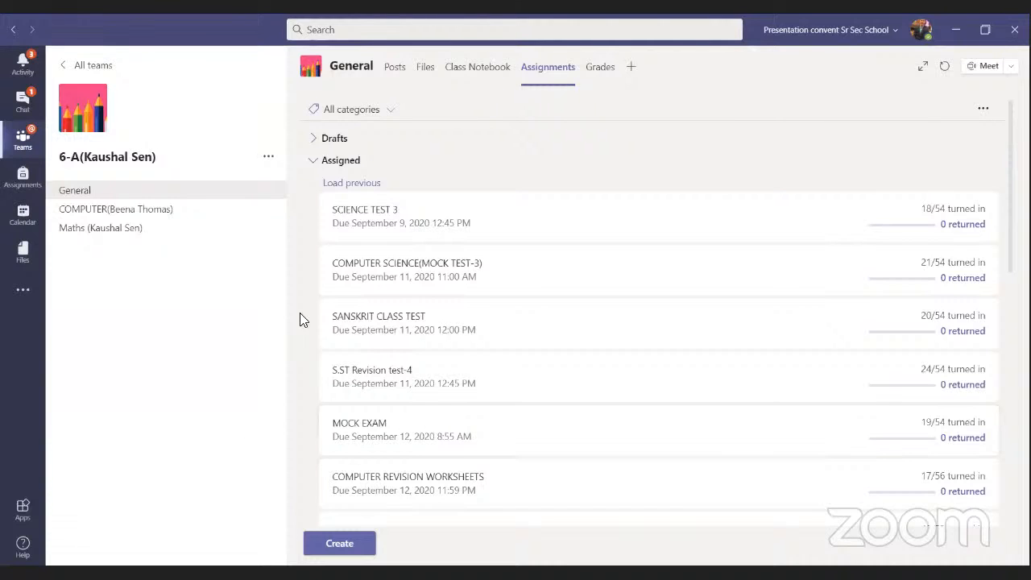
pyautogui.click(314, 161)
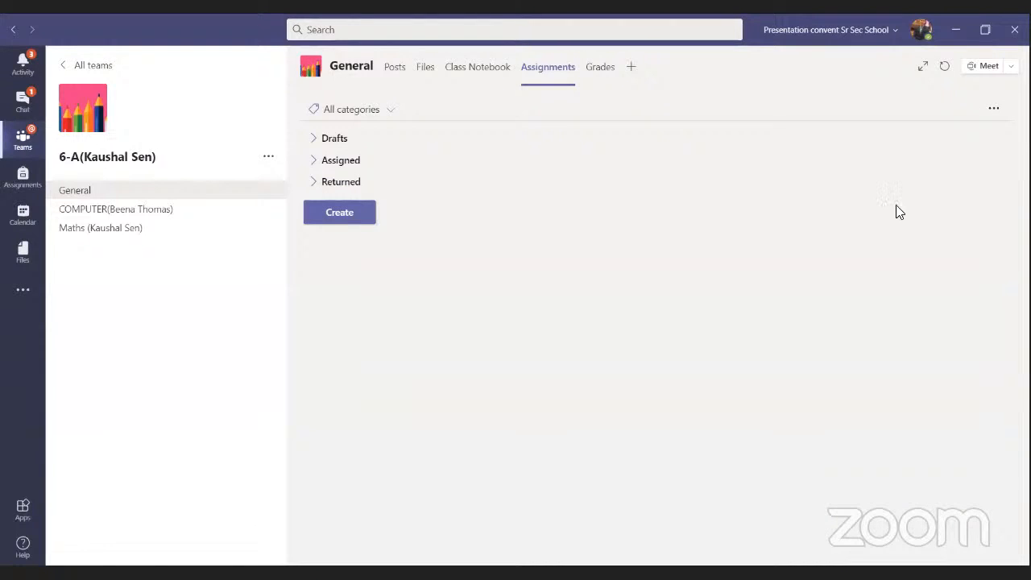
# - Open the Class 8 Maths team's assignments, get started with the feature and begin creating a new assignment
pyautogui.click(24, 137)
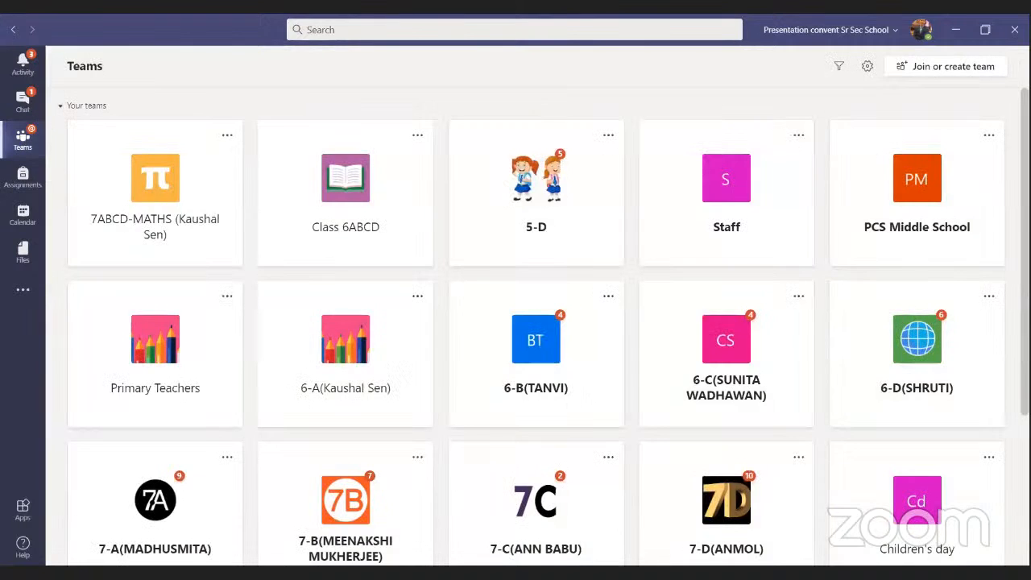
pyautogui.scroll(-3, 532, 483)
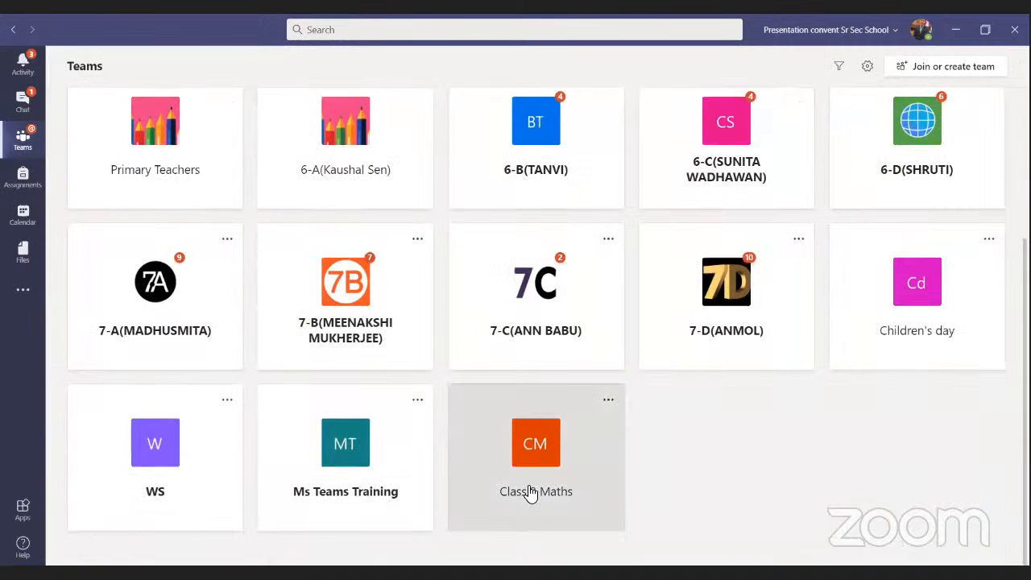
pyautogui.click(530, 493)
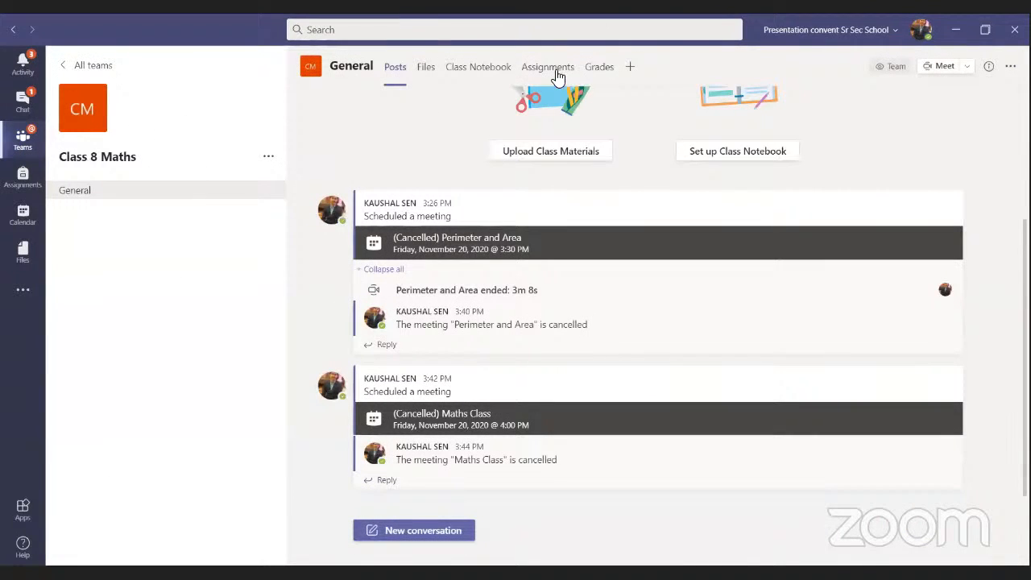
pyautogui.click(551, 77)
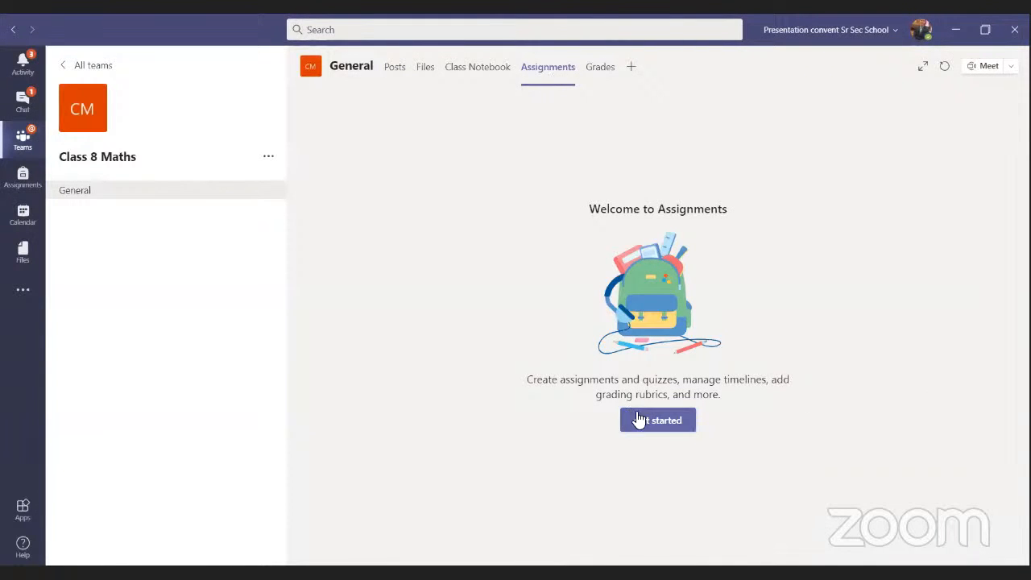
pyautogui.click(642, 422)
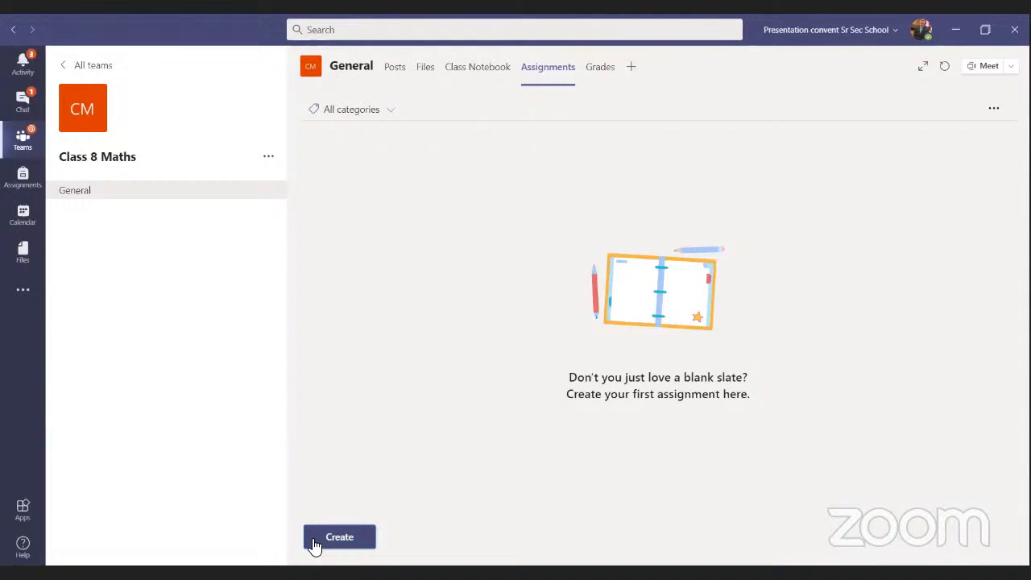
pyautogui.click(315, 547)
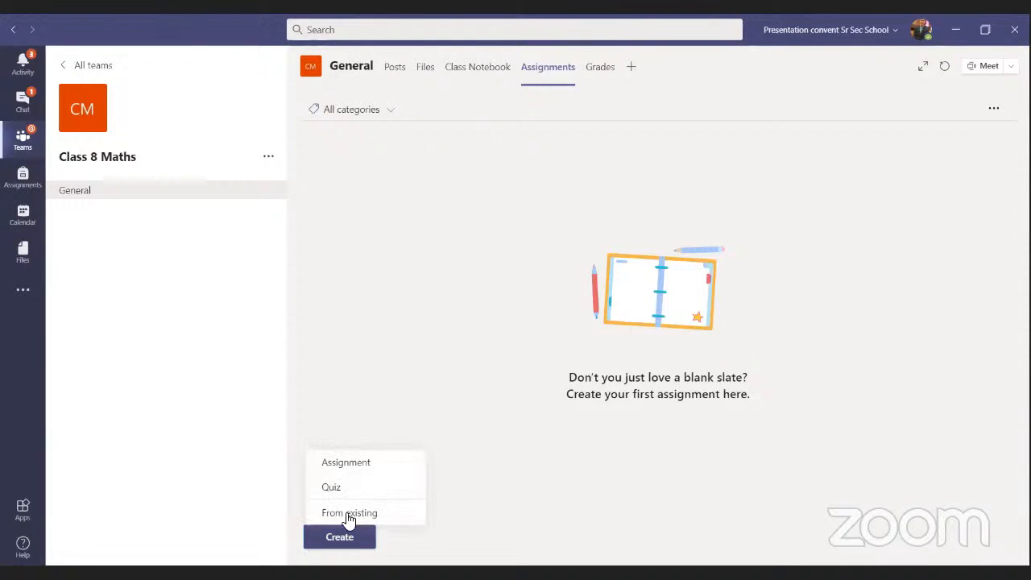
pyautogui.click(362, 467)
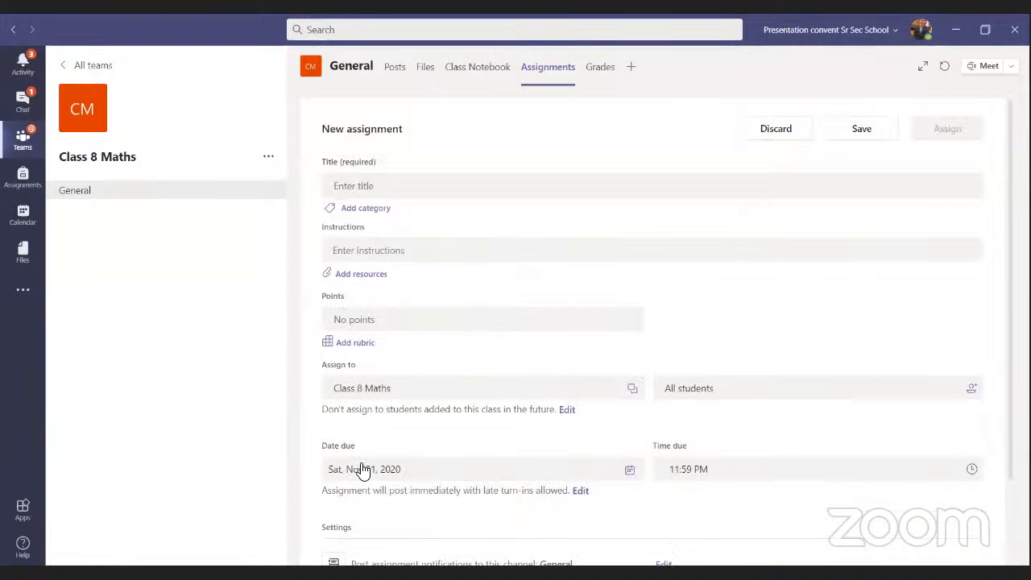
# - Title the new assignment Mock Exam
pyautogui.click(469, 183)
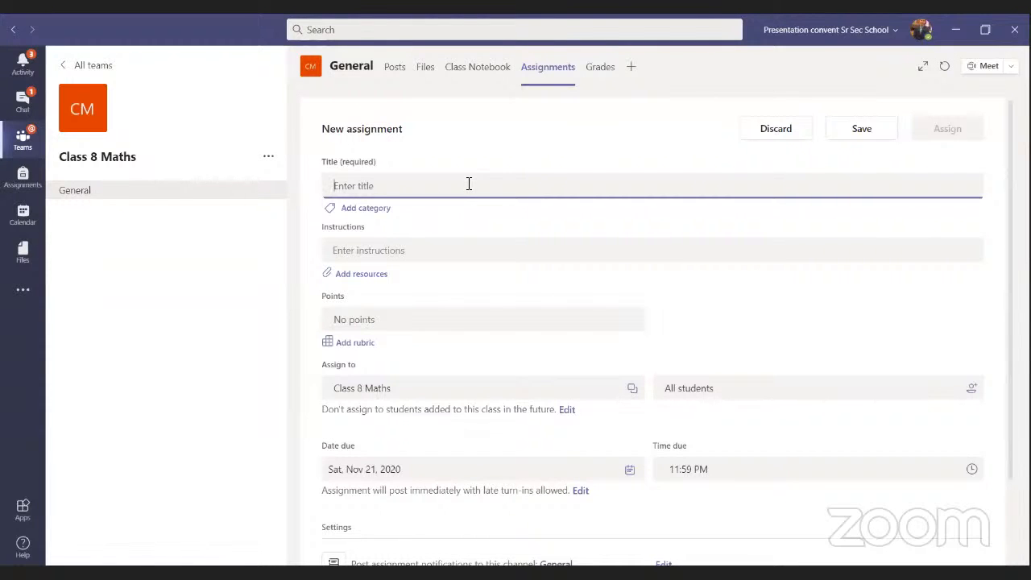
pyautogui.write('Mo')
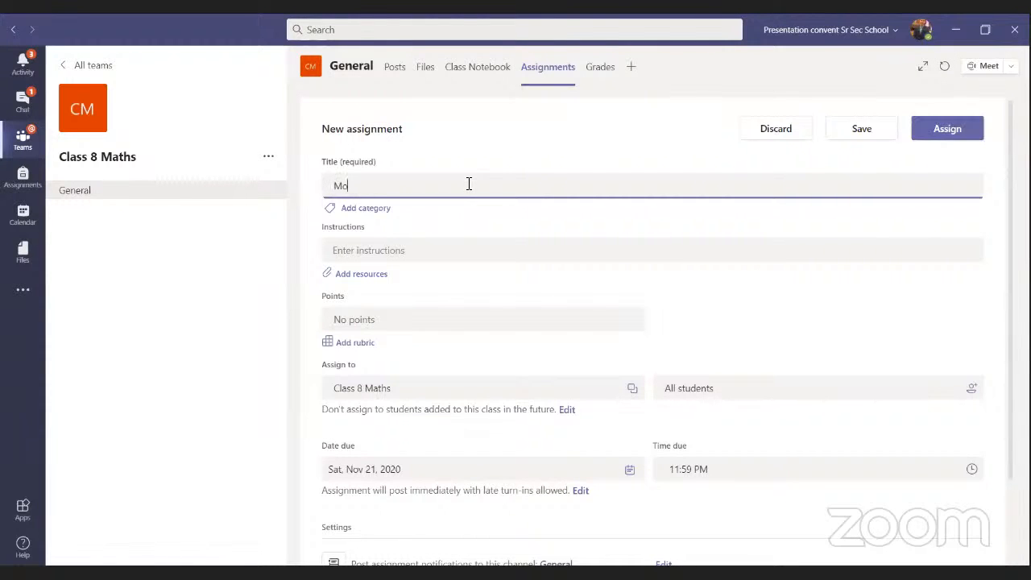
pyautogui.write('ck T')
pyautogui.write('Exam')
# - Enter numbered instructions: "Write on A4 paper in neat and legible handwriting" and "Create Pdf of work and size to be less than 10 Mb."
pyautogui.click(372, 235)
pyautogui.click(374, 248)
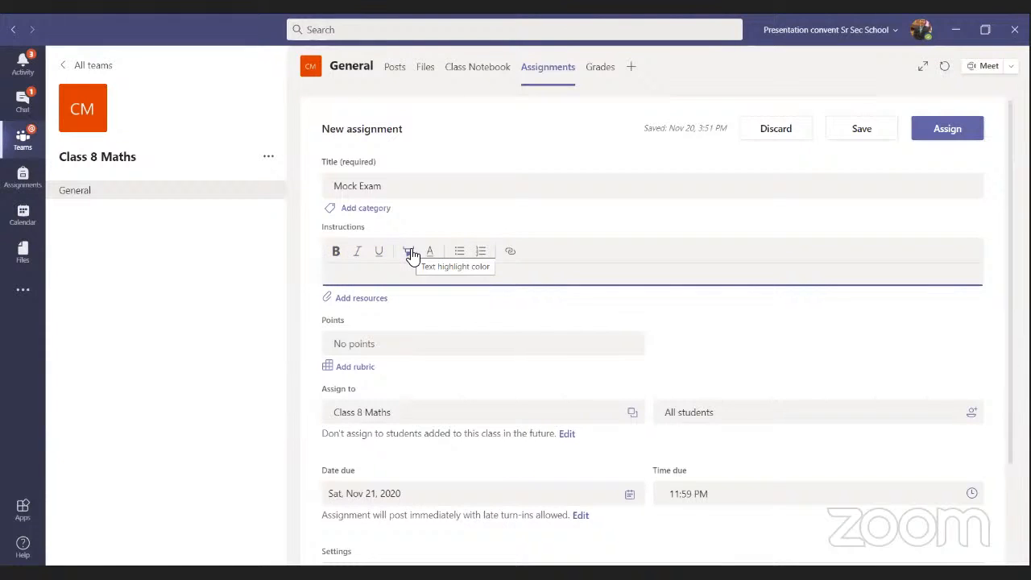
pyautogui.click(481, 253)
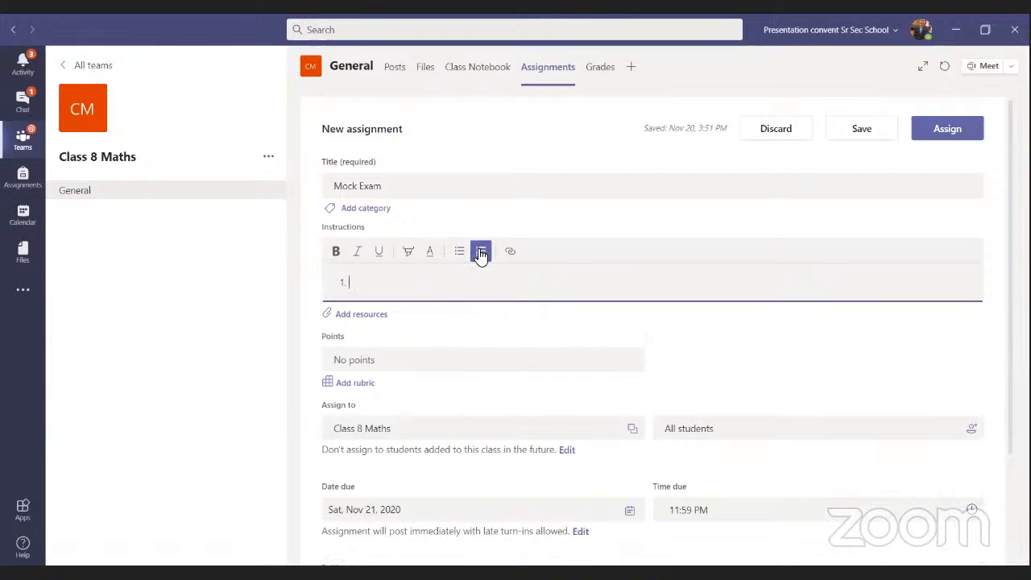
pyautogui.write('Write on A4 paper in neat and legible handwr')
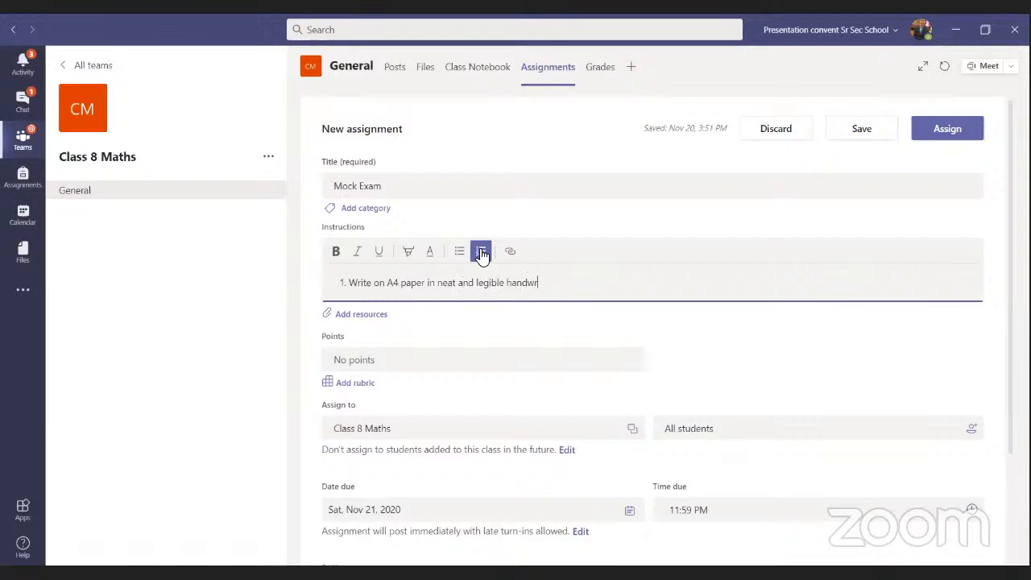
pyautogui.write('iting')
pyautogui.press('Return')
pyautogui.write('C')
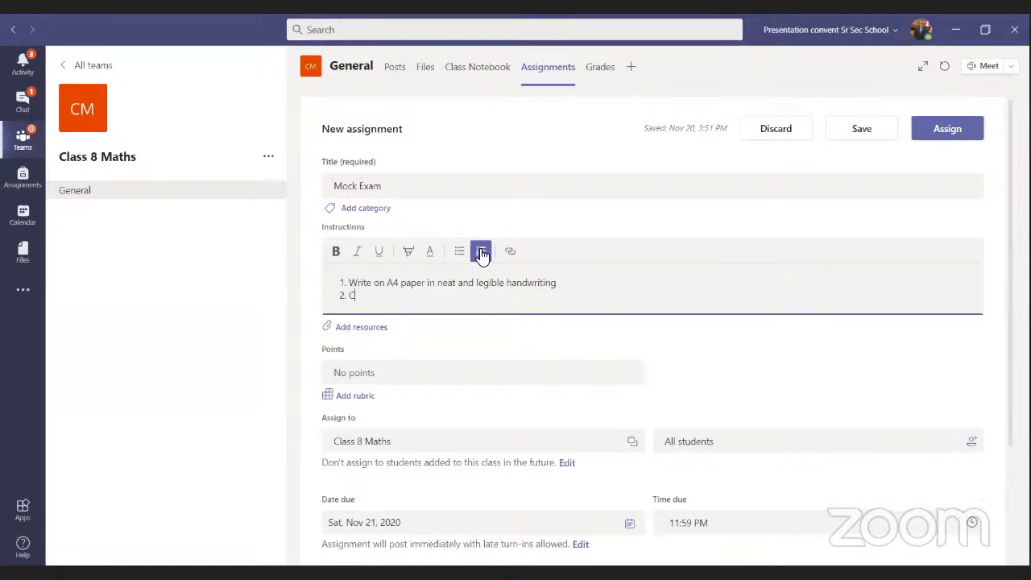
pyautogui.write('reate Pdf of work and s')
pyautogui.write('ize to')
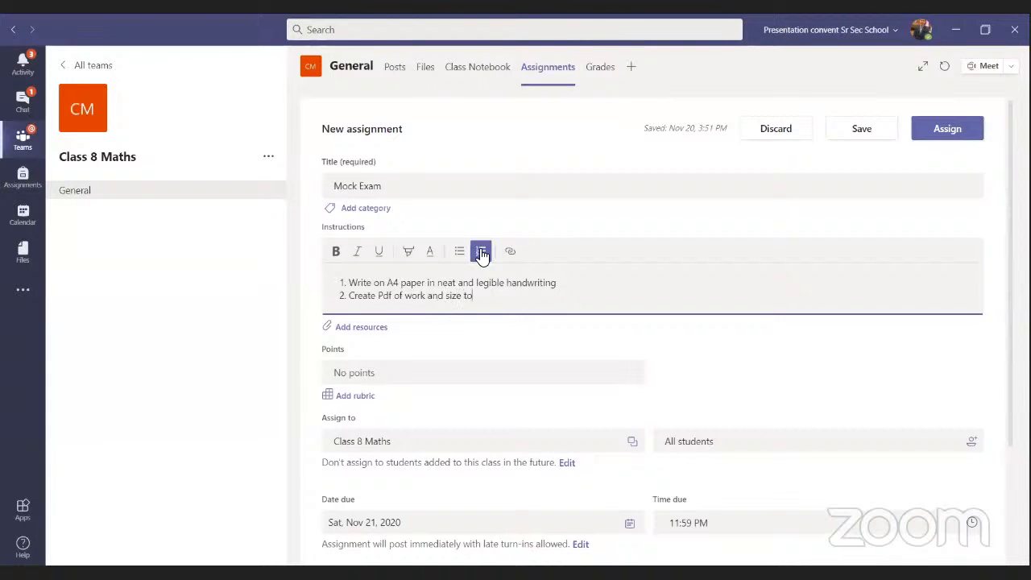
pyautogui.write(' be less than 10 Mb.')
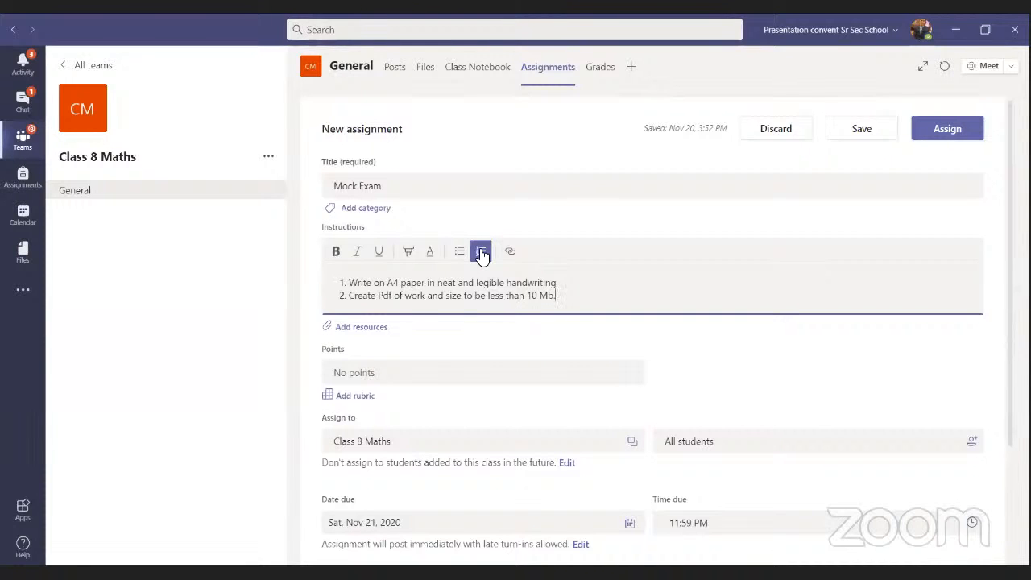
# - Attach the student's "6A Third" PDF from this device's Downloads folder as a resource of the assignment
pyautogui.click(349, 329)
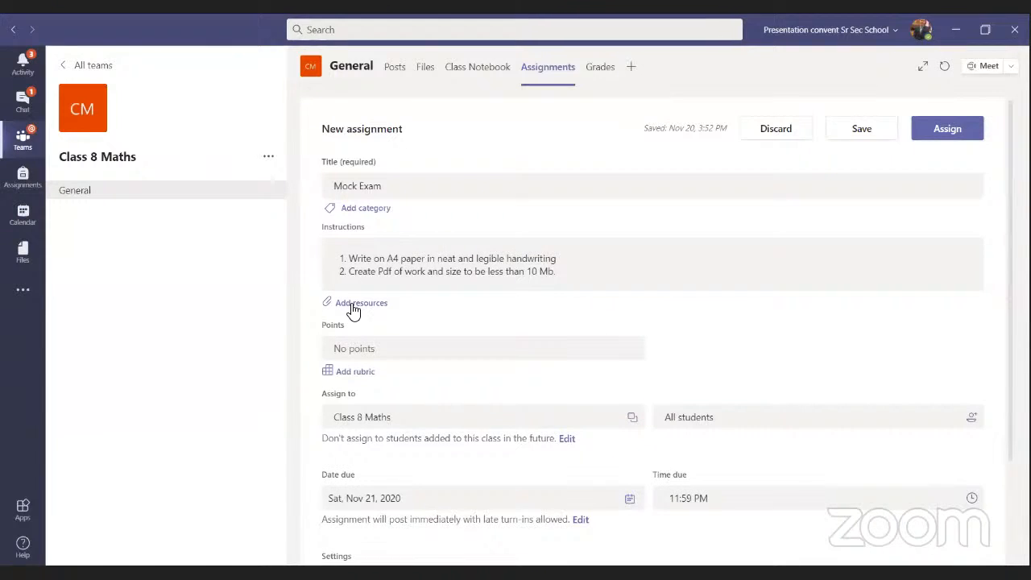
pyautogui.click(353, 308)
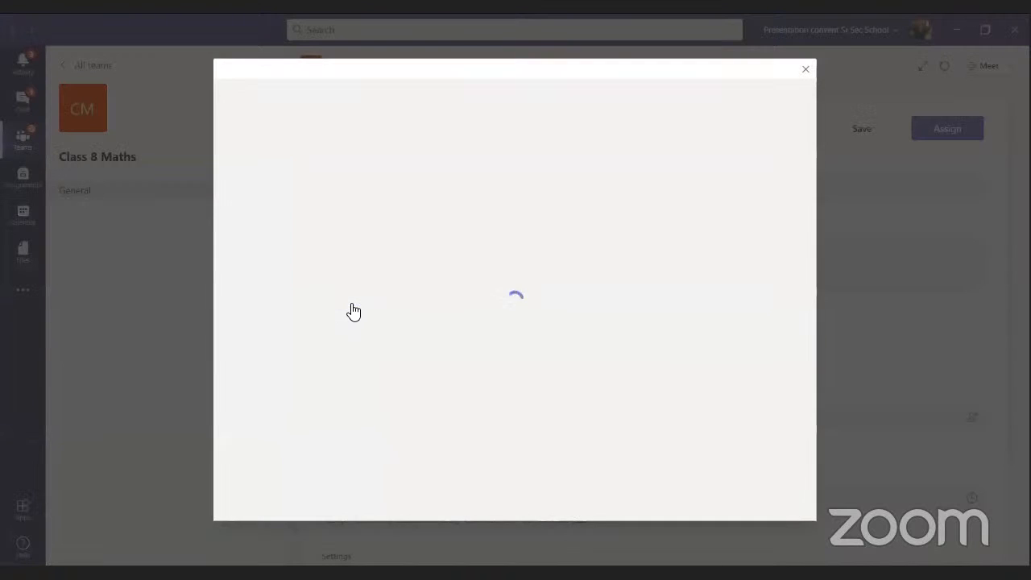
pyautogui.click(310, 213)
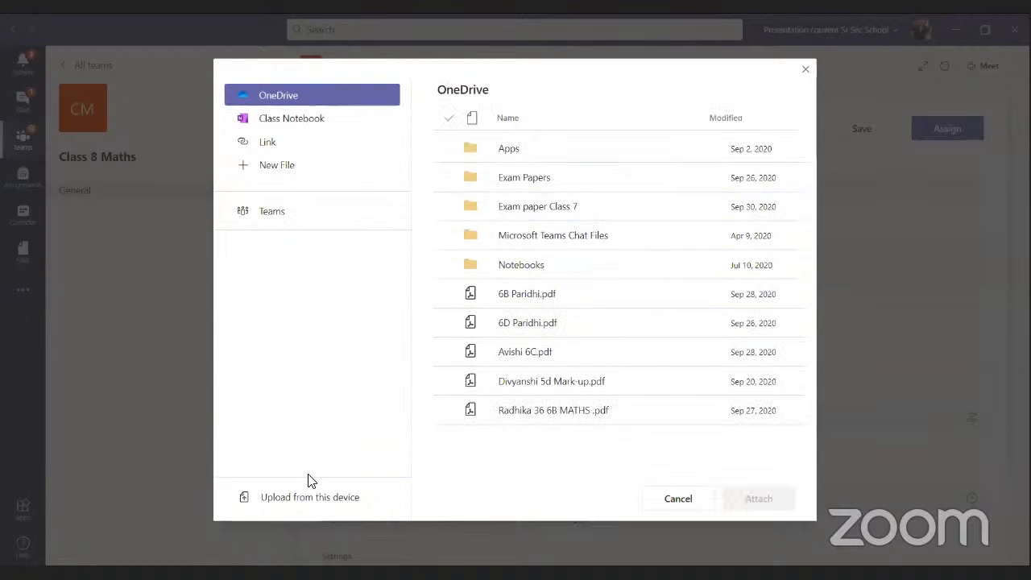
pyautogui.click(313, 497)
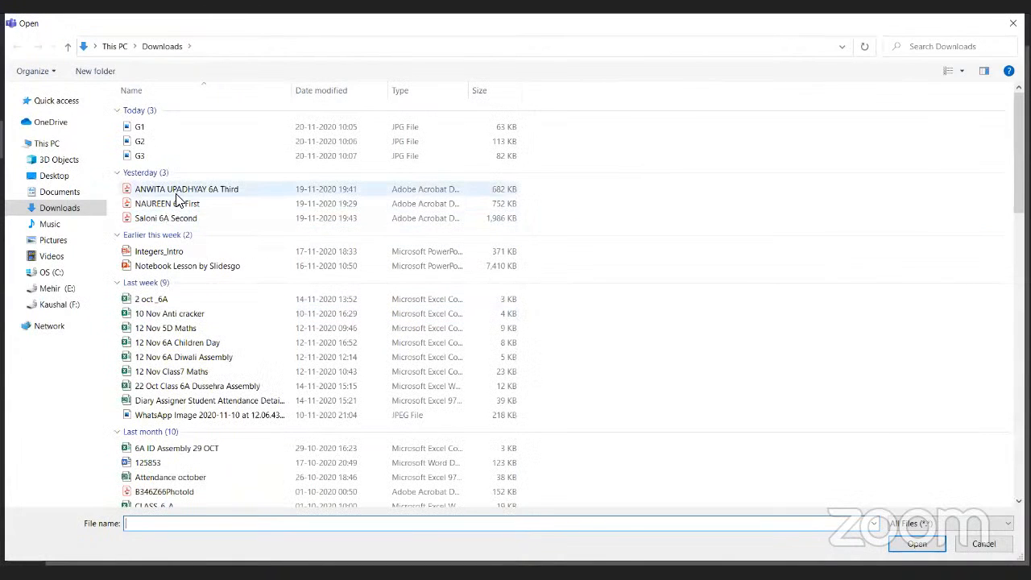
pyautogui.click(177, 194)
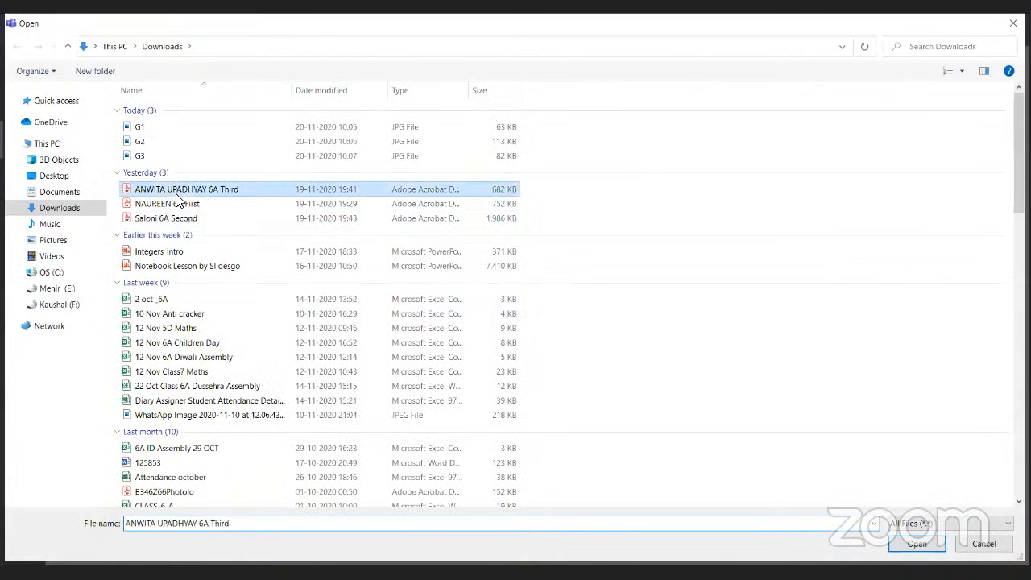
pyautogui.click(917, 544)
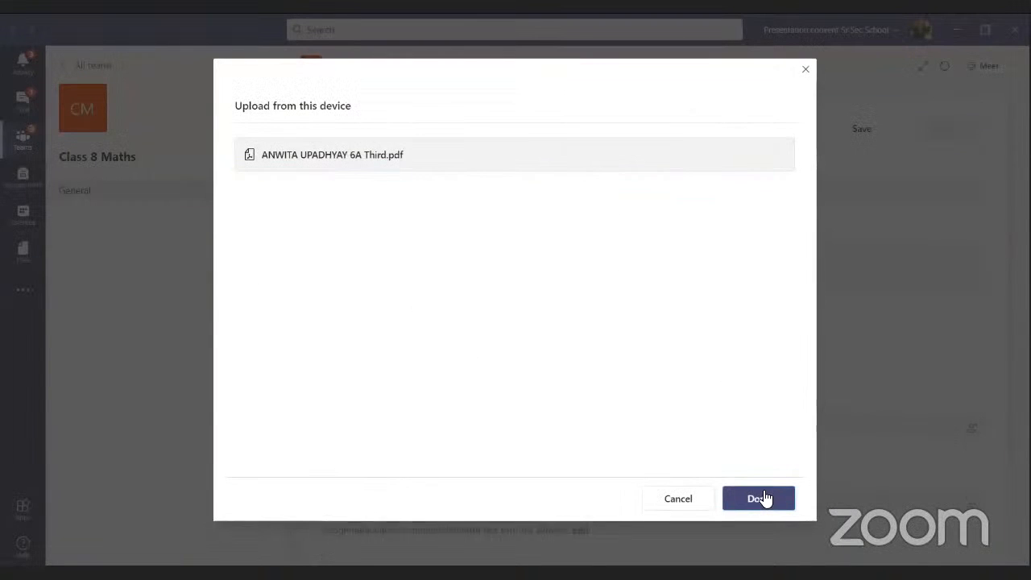
pyautogui.click(762, 498)
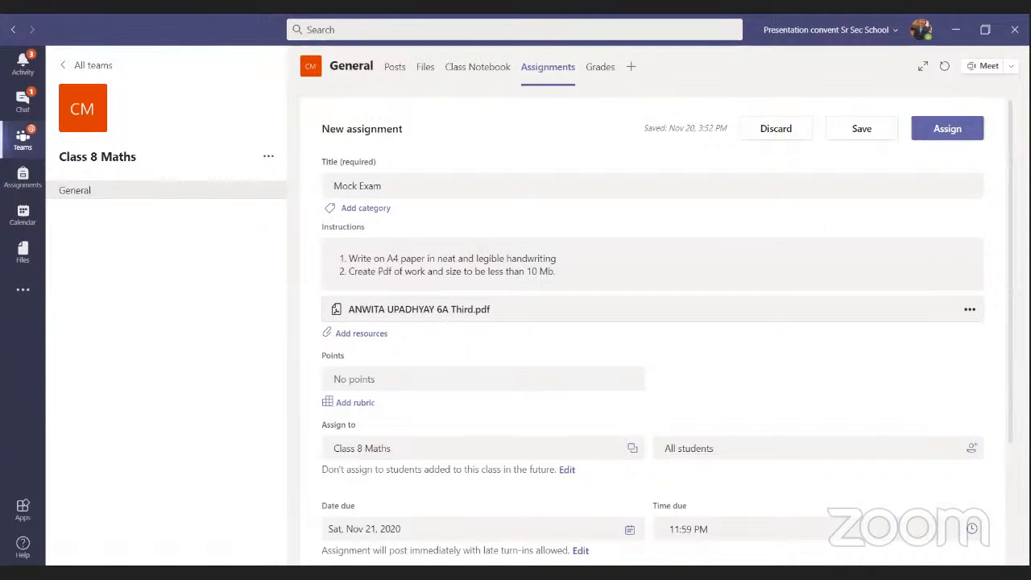
# - Set the Mock Exam assignment's points to 20
pyautogui.scroll(-1, 652, 323)
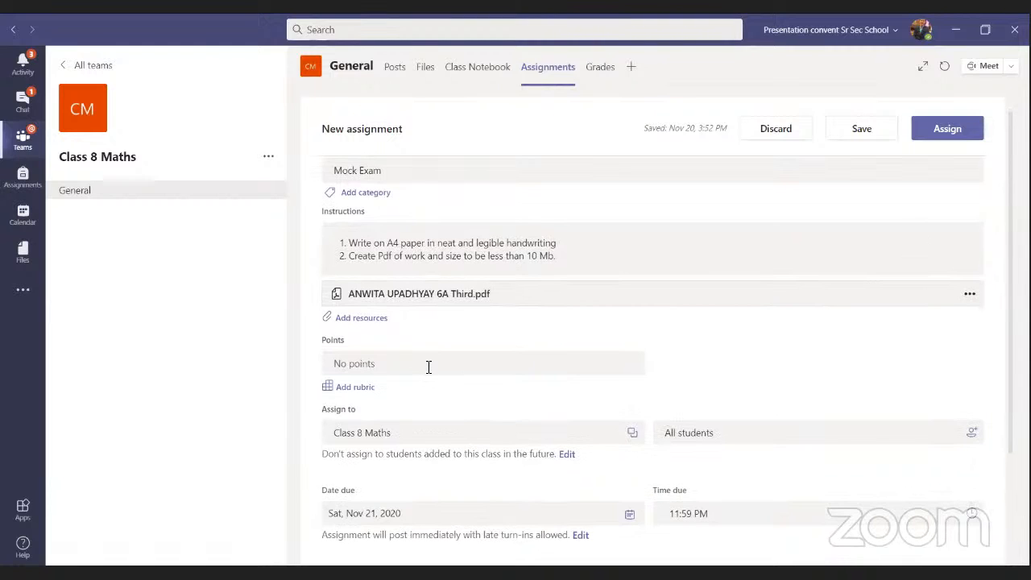
pyautogui.click(429, 368)
pyautogui.write('20')
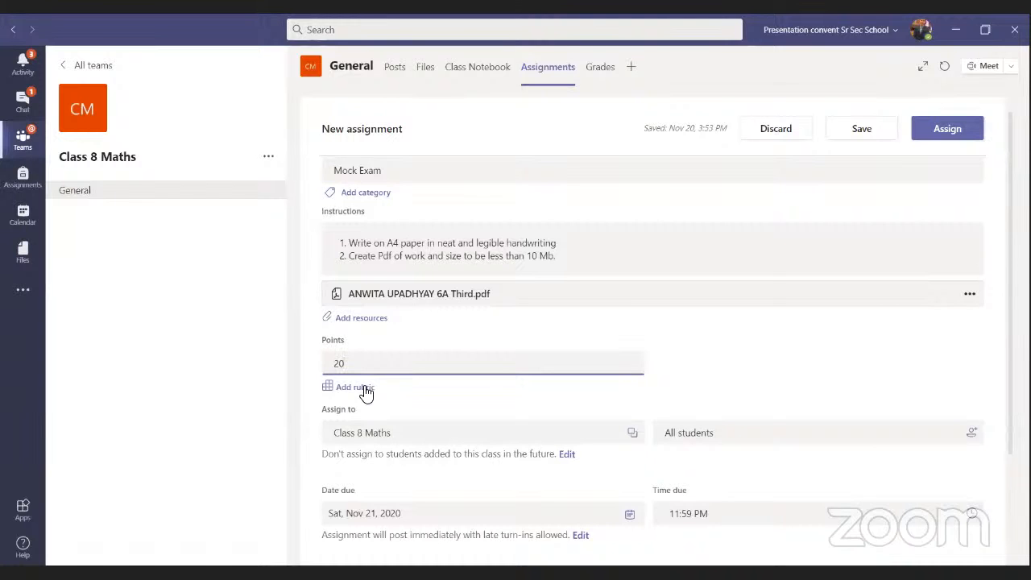
# - Edit the assignment timeline to post in the future, on Fri, Nov 20, 2020 at 4:00 PM
pyautogui.scroll(-2, 652, 339)
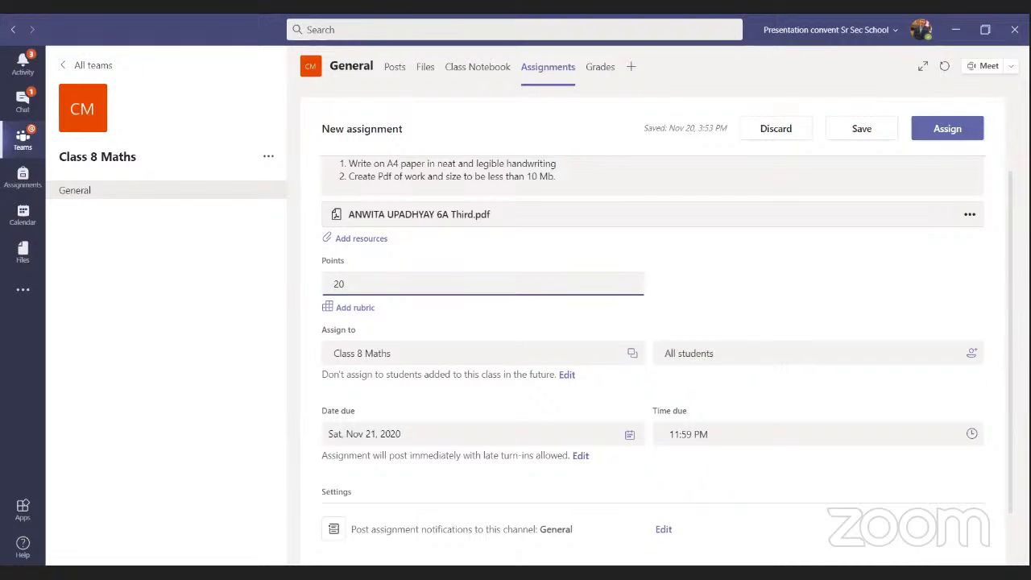
pyautogui.scroll(-1, 668, 426)
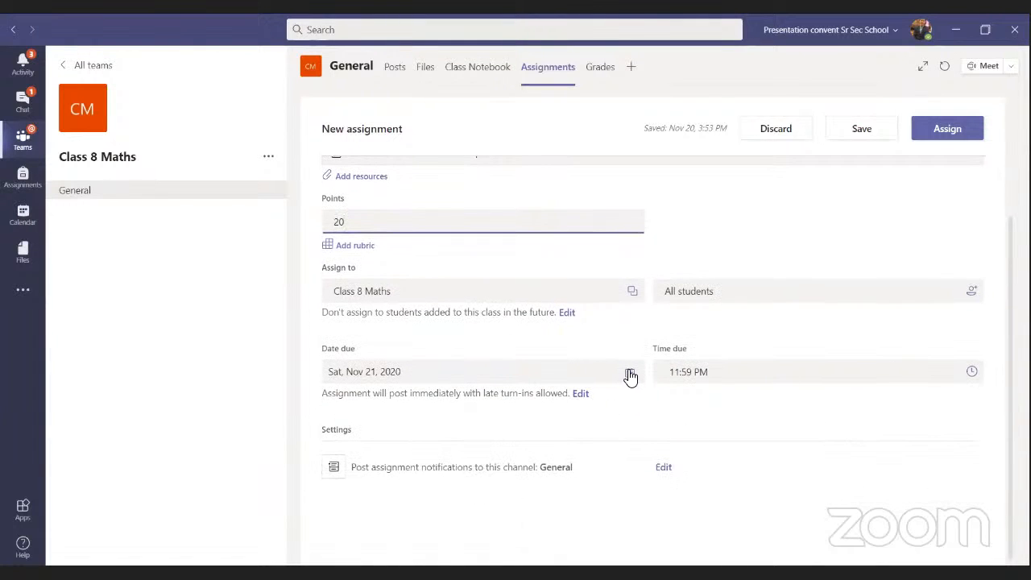
pyautogui.click(581, 394)
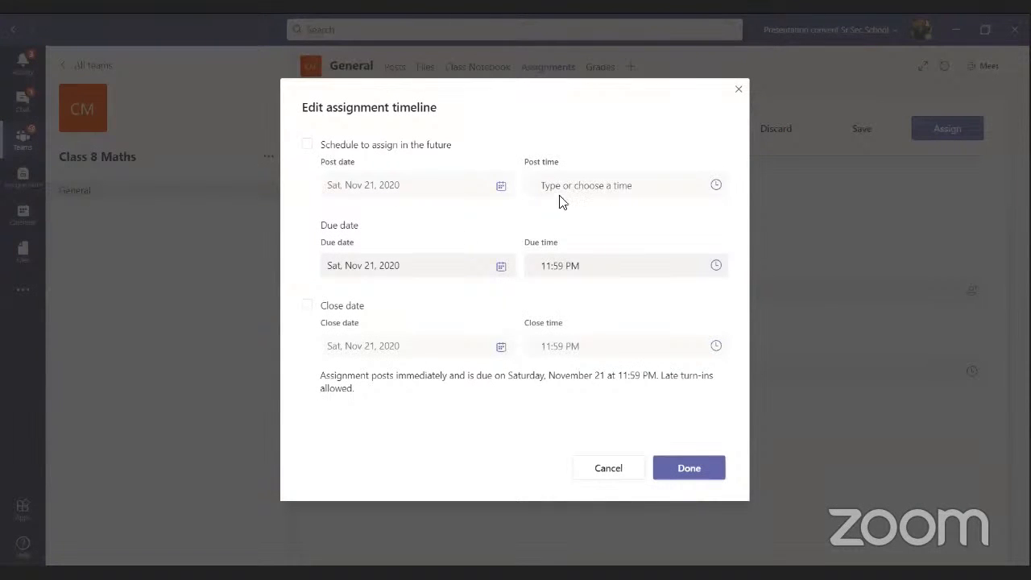
pyautogui.click(307, 146)
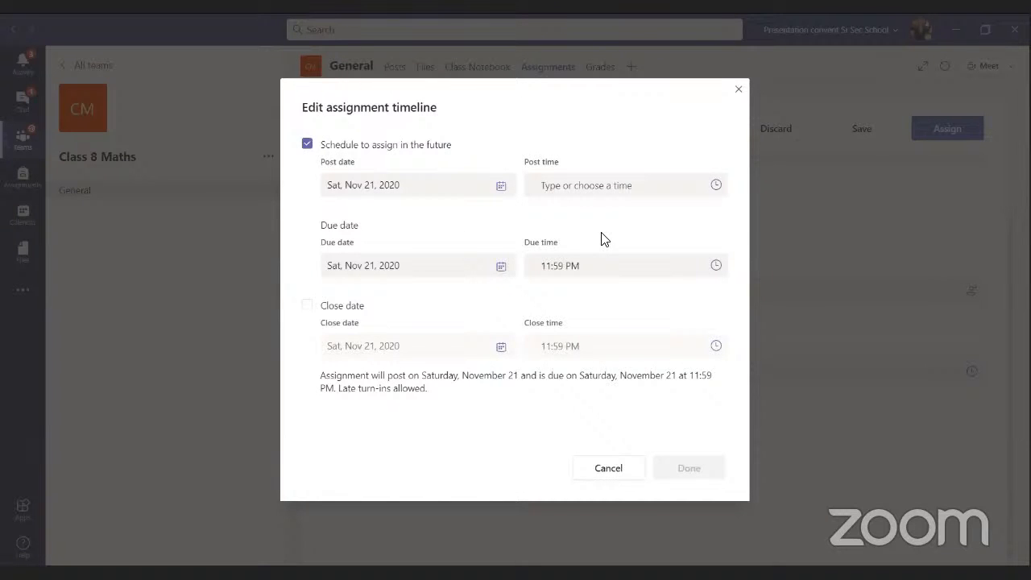
pyautogui.click(501, 185)
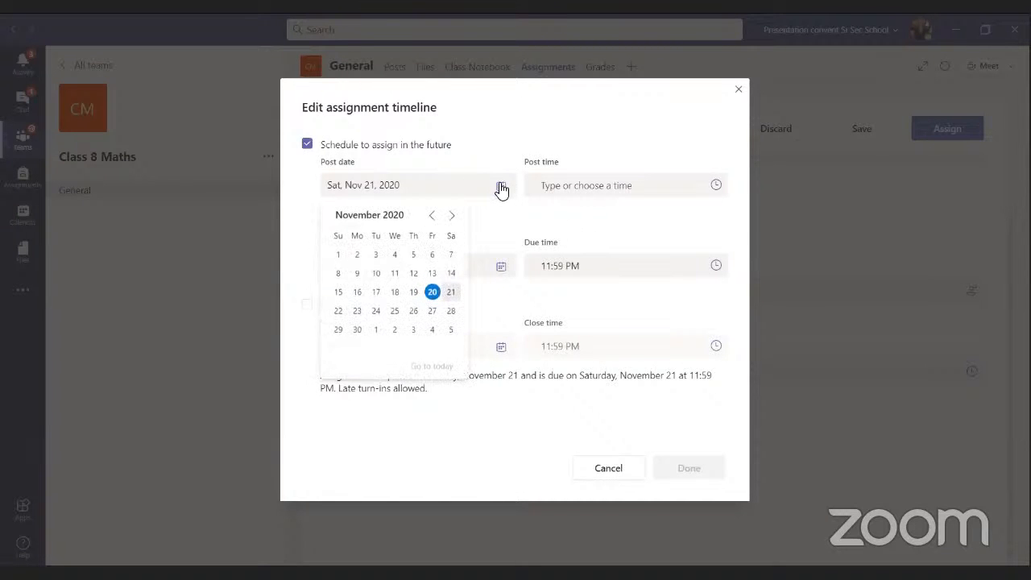
pyautogui.click(432, 293)
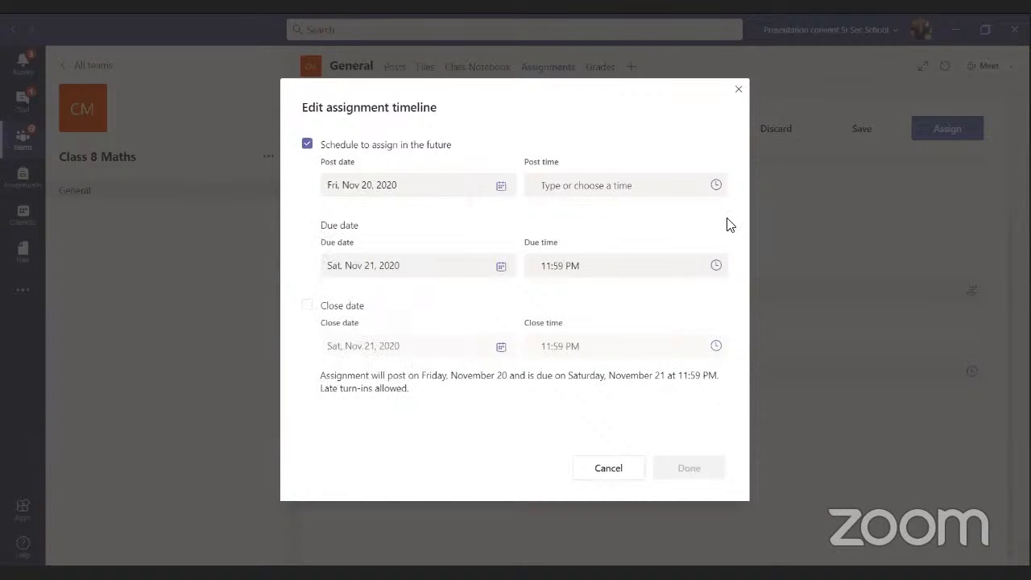
pyautogui.click(716, 186)
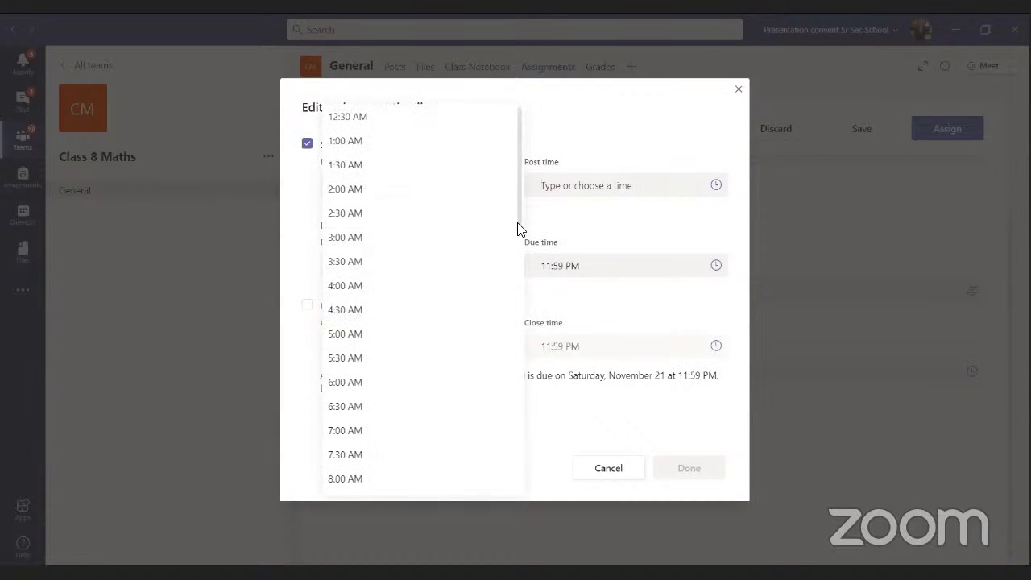
pyautogui.scroll(-3, 519, 234)
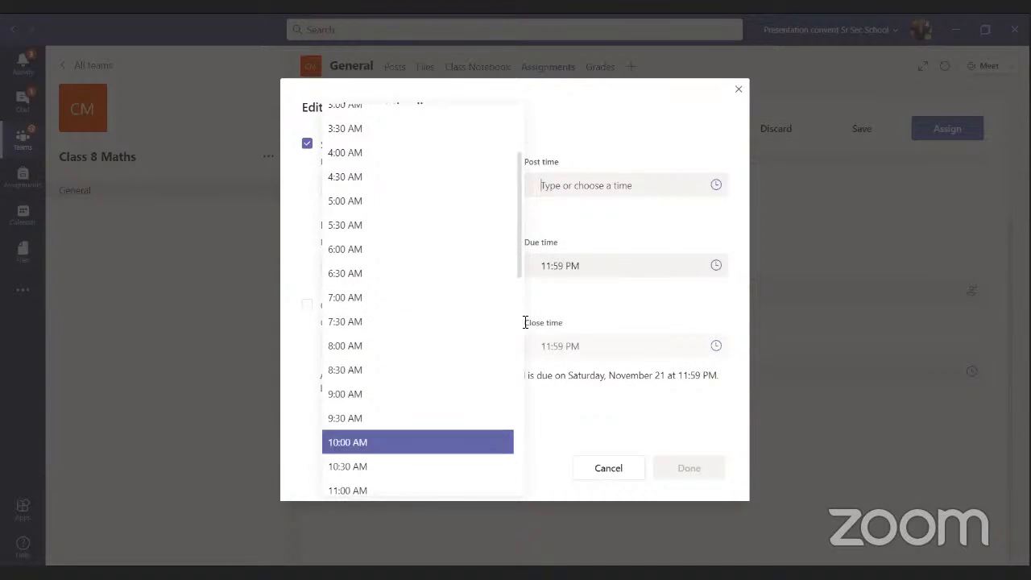
pyautogui.moveTo(519, 240); pyautogui.dragTo(539, 348)
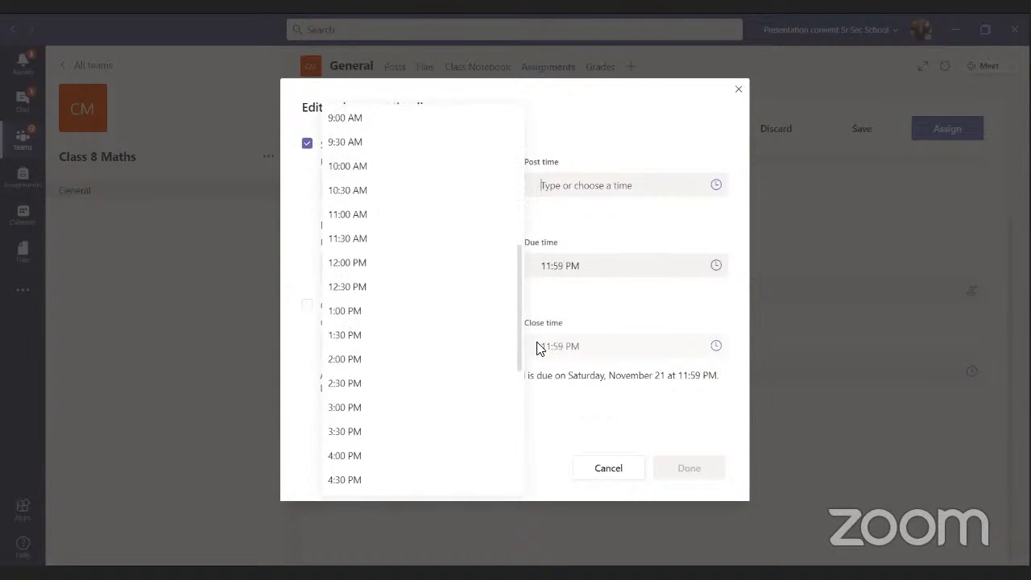
pyautogui.click(387, 429)
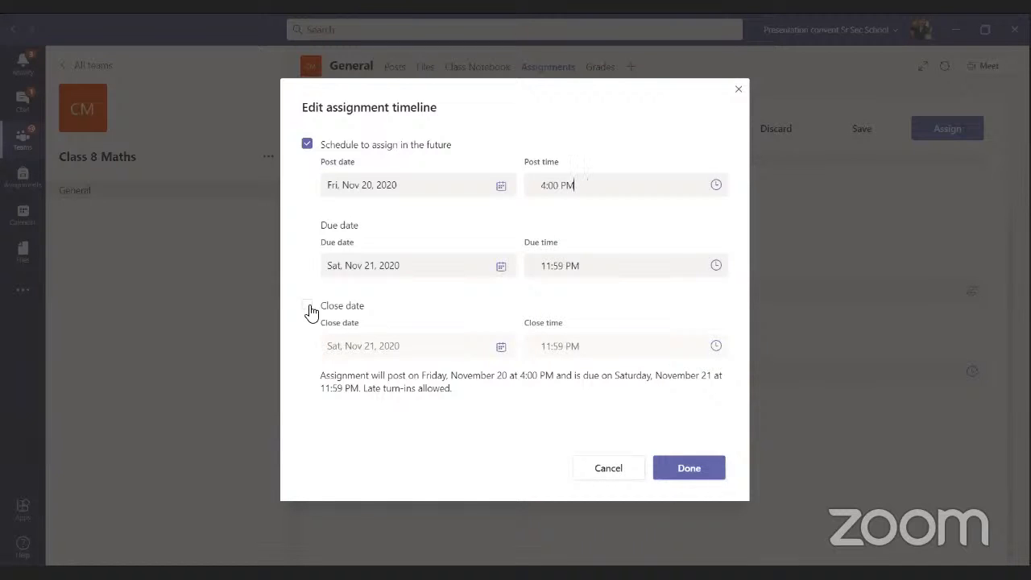
# - Enable the close date of Sat, Nov 21, 2020 at 11:59 PM and schedule the Mock Exam assignment
pyautogui.click(308, 308)
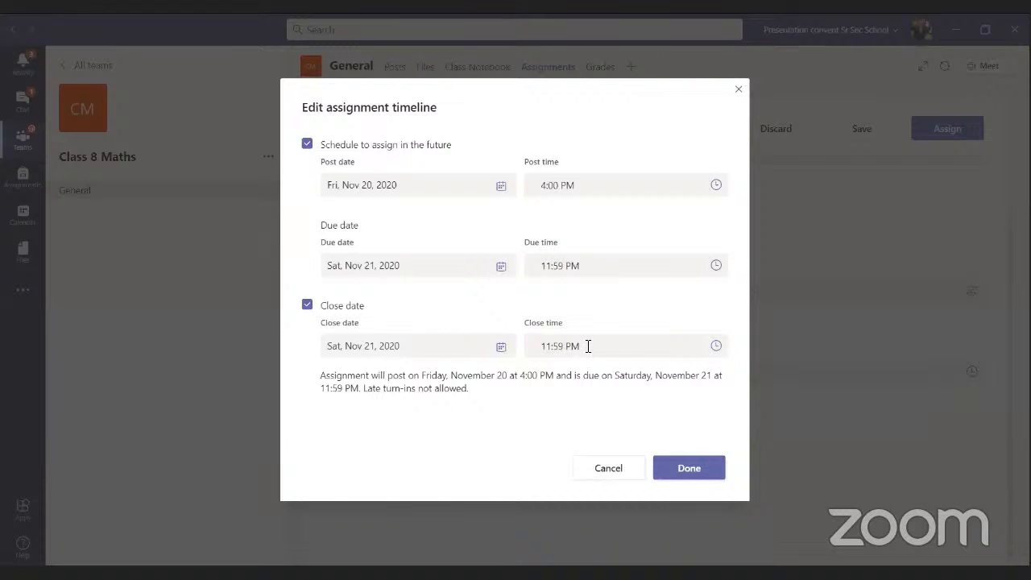
pyautogui.click(690, 468)
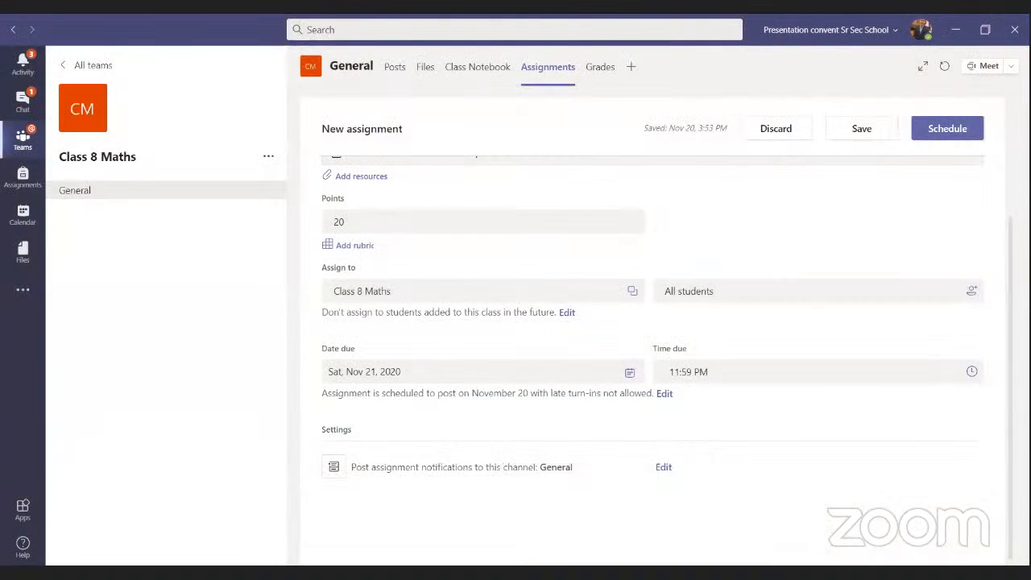
pyautogui.scroll(3, 1009, 376)
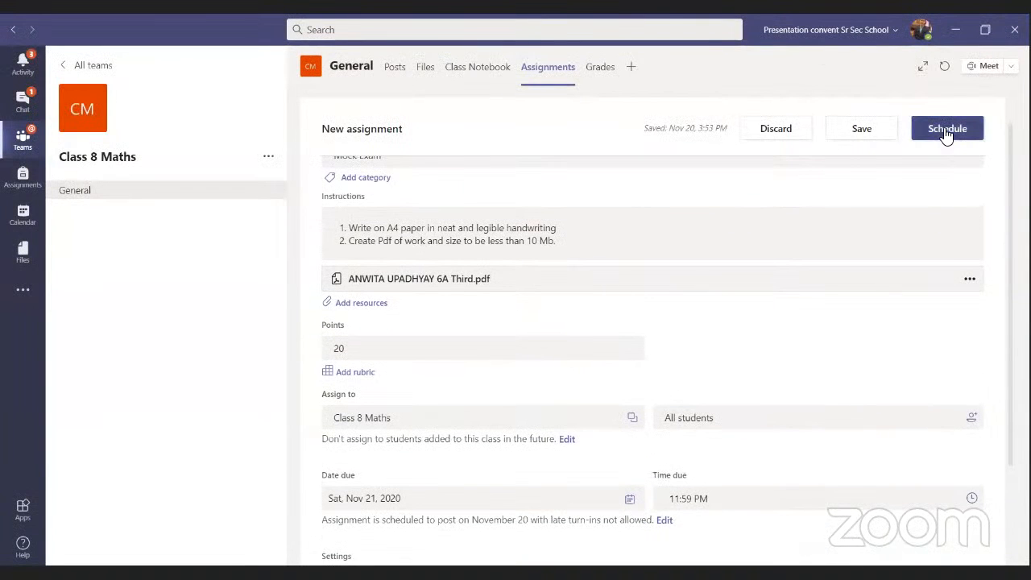
pyautogui.click(947, 130)
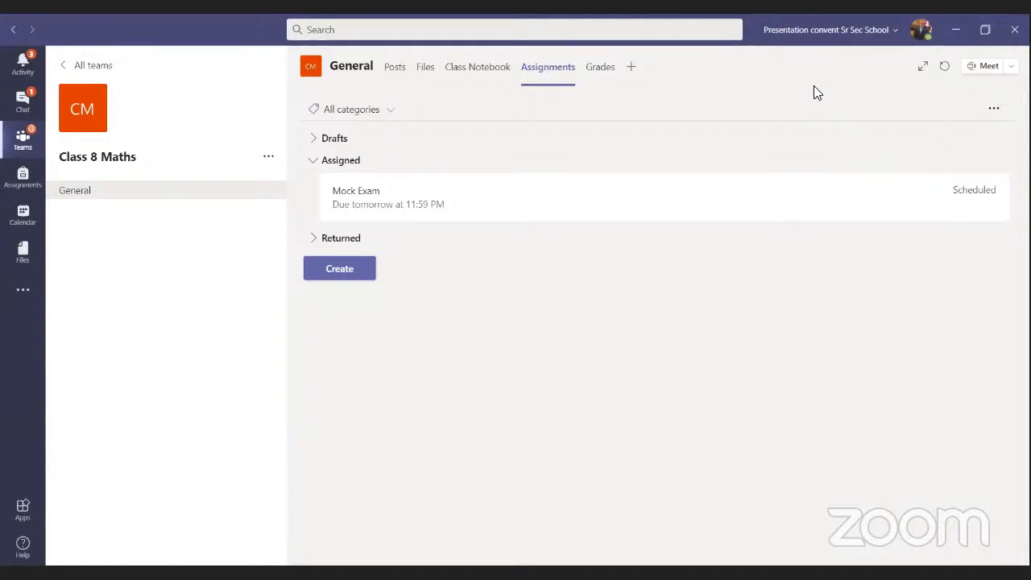
# - Reopen the Class 8 Maths team from the list of teams and review its posts, files, class notebook and assignments
pyautogui.click(29, 143)
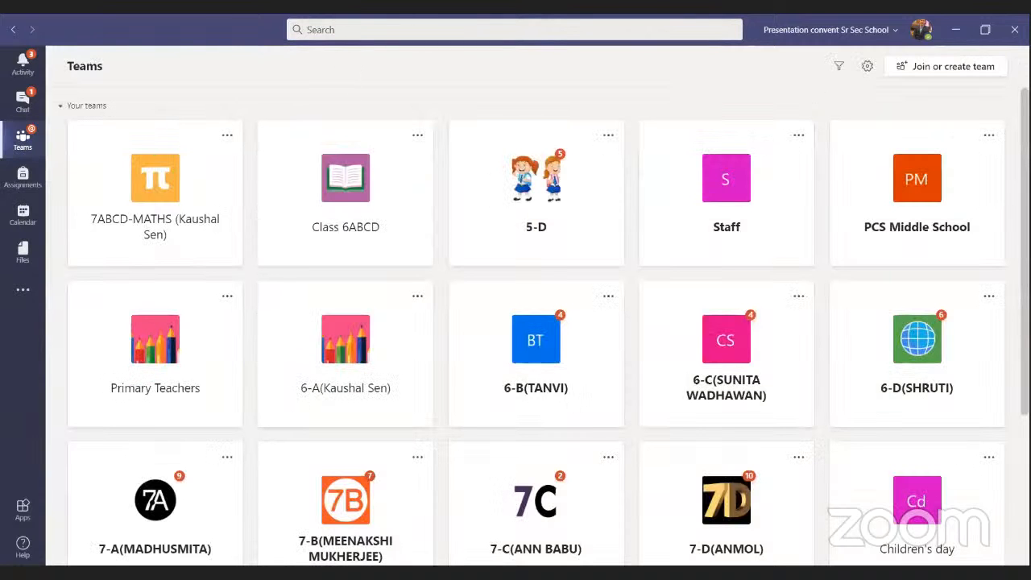
pyautogui.scroll(-3, 642, 419)
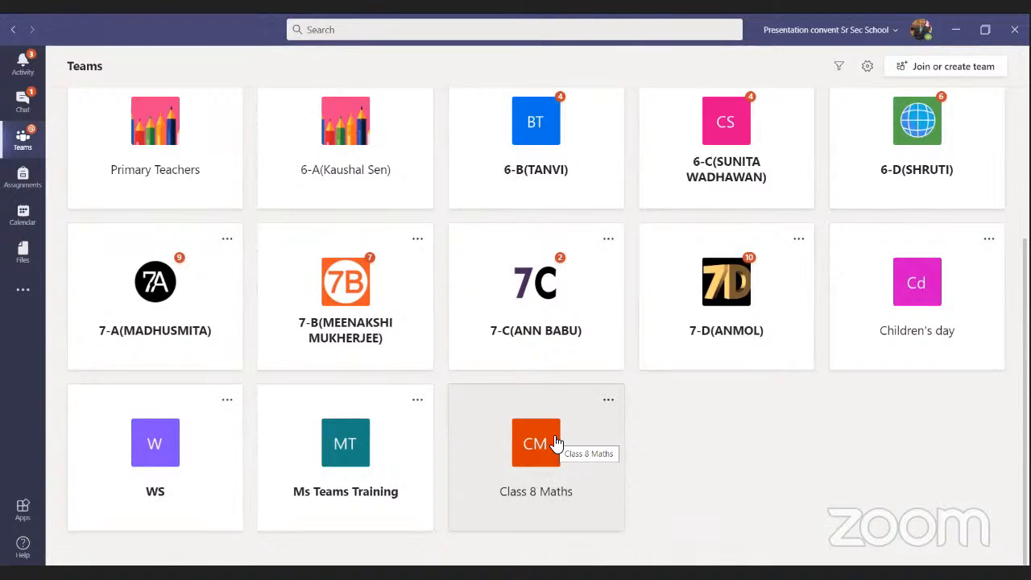
pyautogui.click(556, 442)
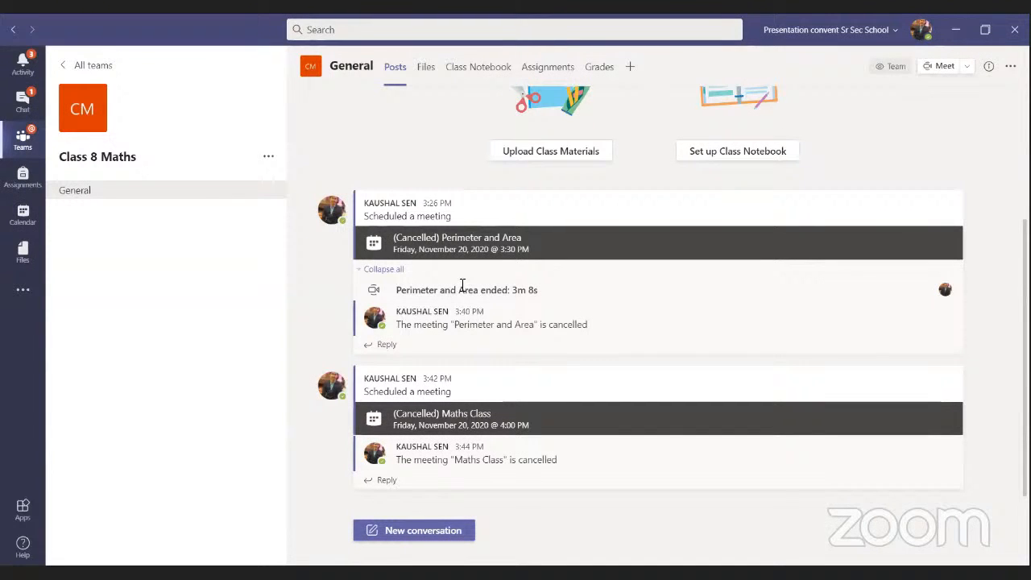
pyautogui.click(426, 73)
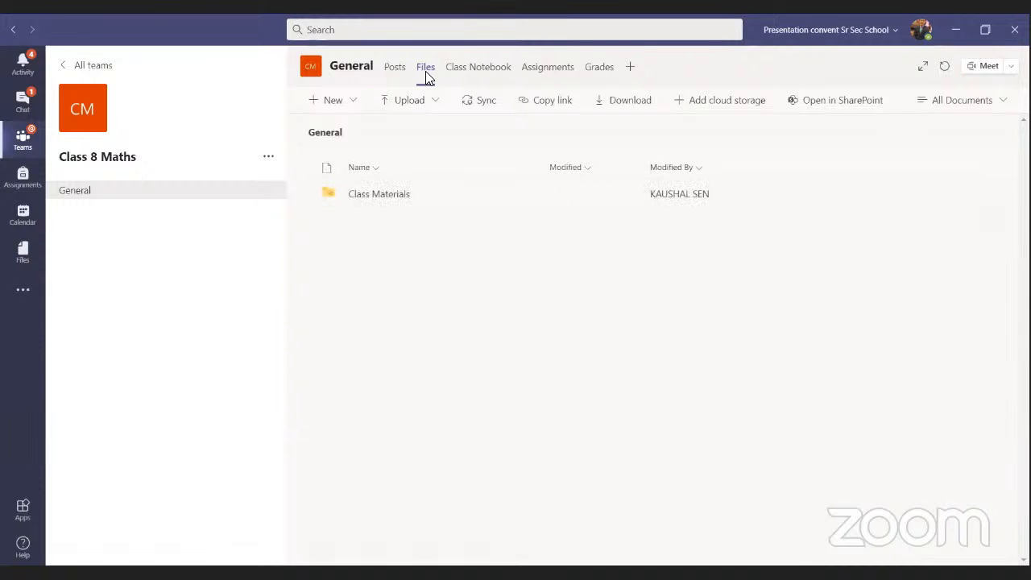
pyautogui.click(510, 73)
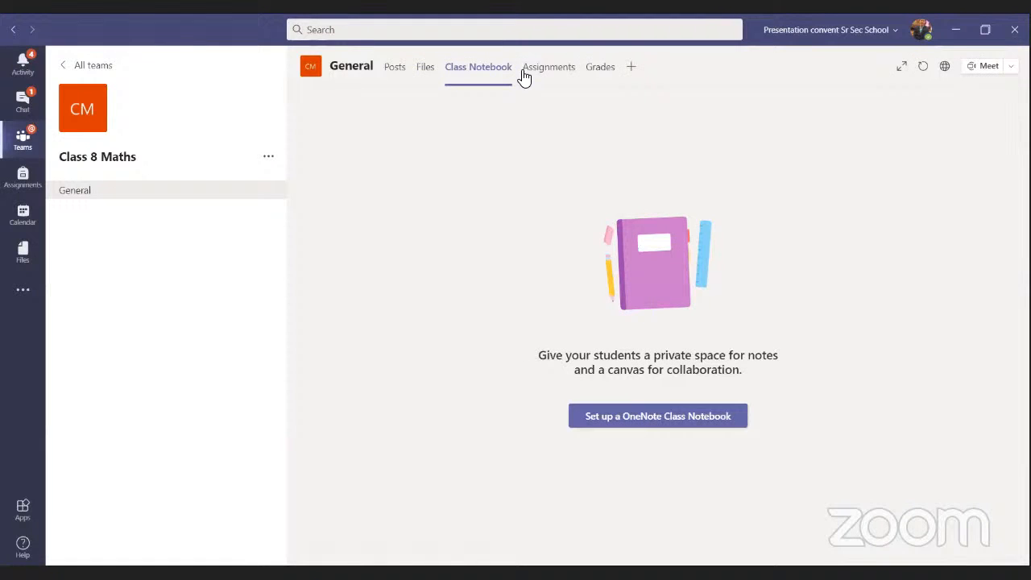
pyautogui.click(525, 75)
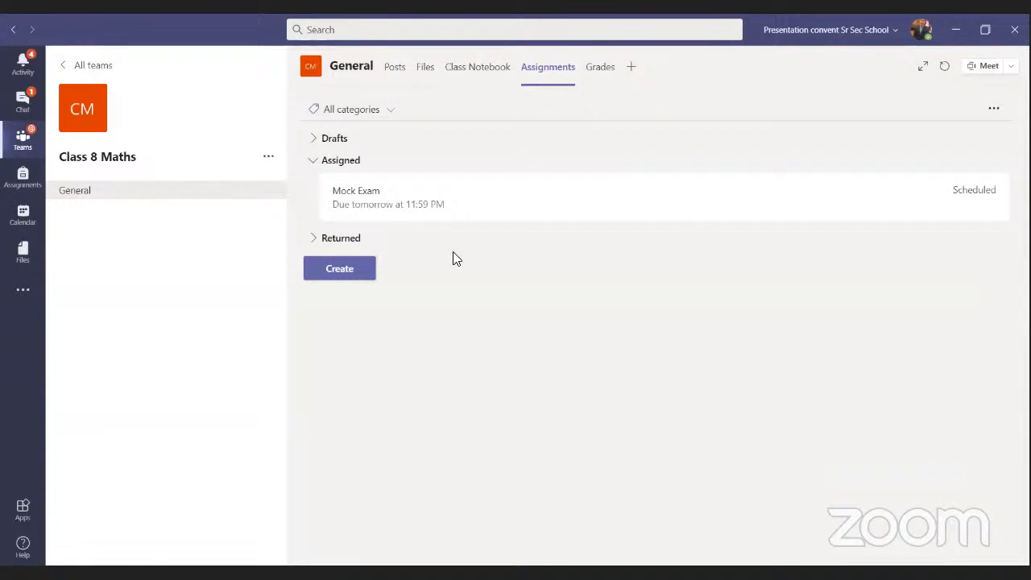
# - Create a new assignment in the Class 8 Maths team titled "Home work submission"
pyautogui.click(334, 272)
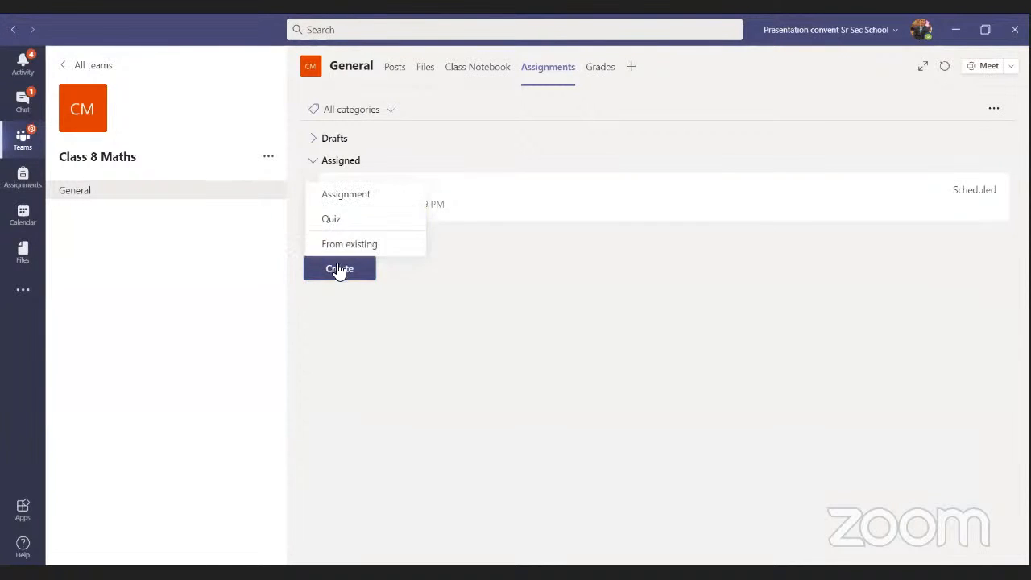
pyautogui.click(339, 271)
pyautogui.click(345, 267)
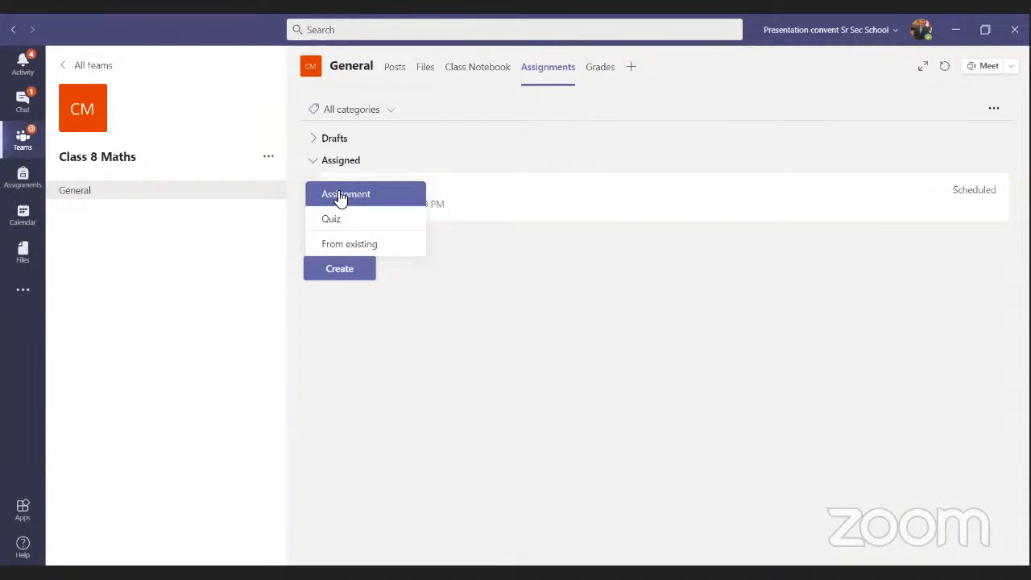
pyautogui.click(340, 196)
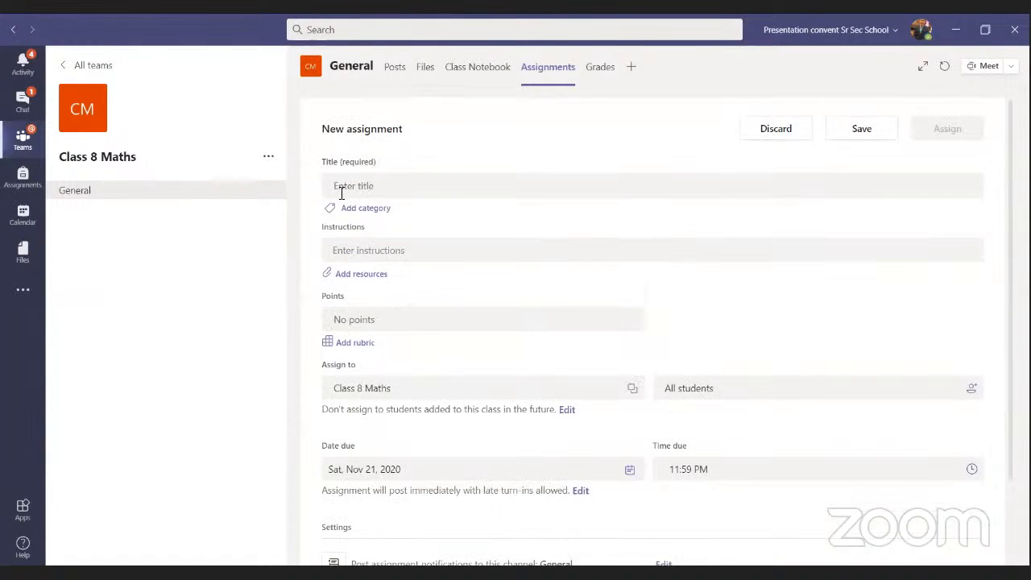
pyautogui.click(373, 186)
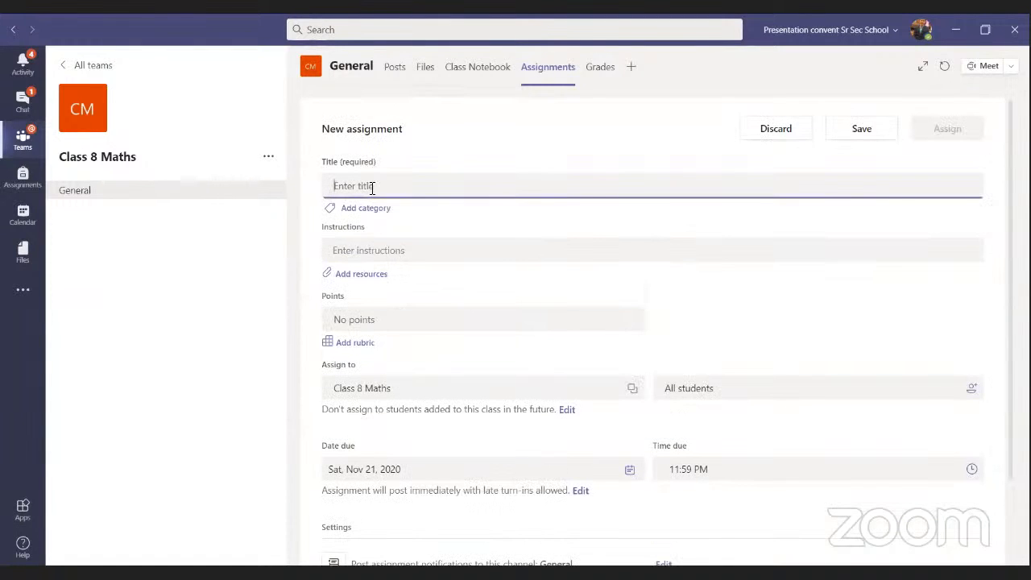
pyautogui.write('H')
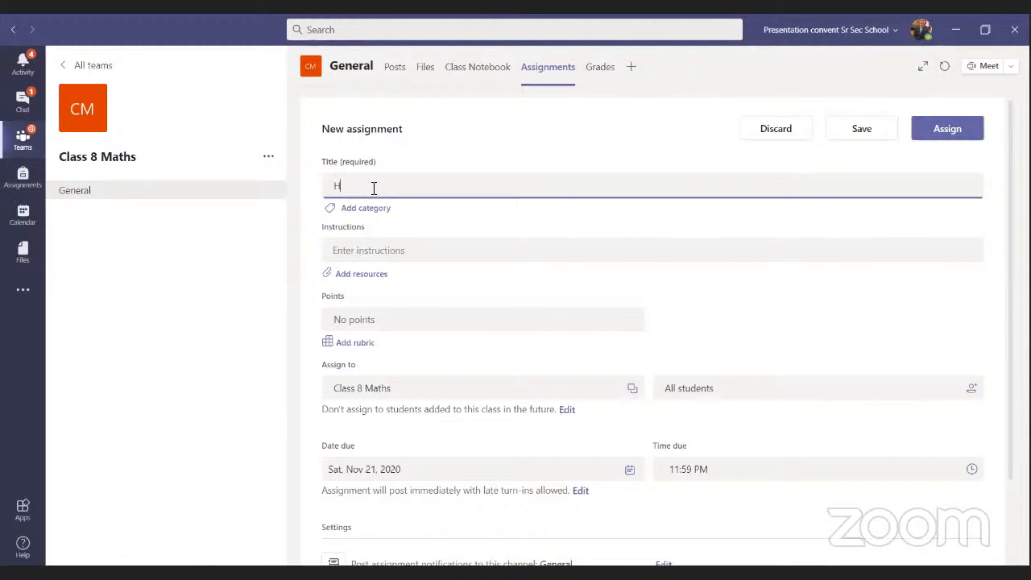
pyautogui.write('ome work submission')
# - Set the Home work submission assignment's points to 5 and keep it assigned to all students
pyautogui.click(334, 252)
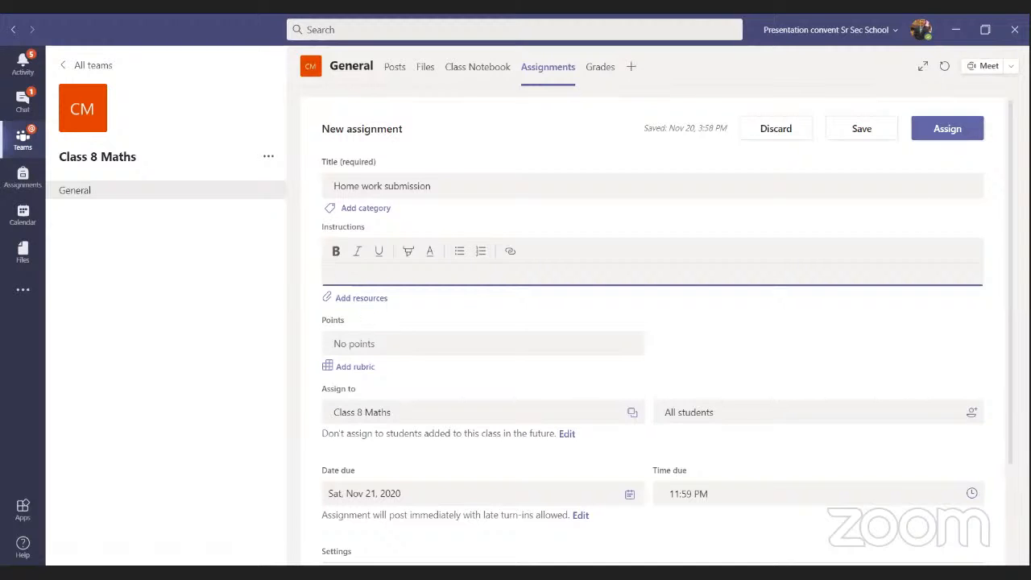
pyautogui.scroll(-1, 653, 347)
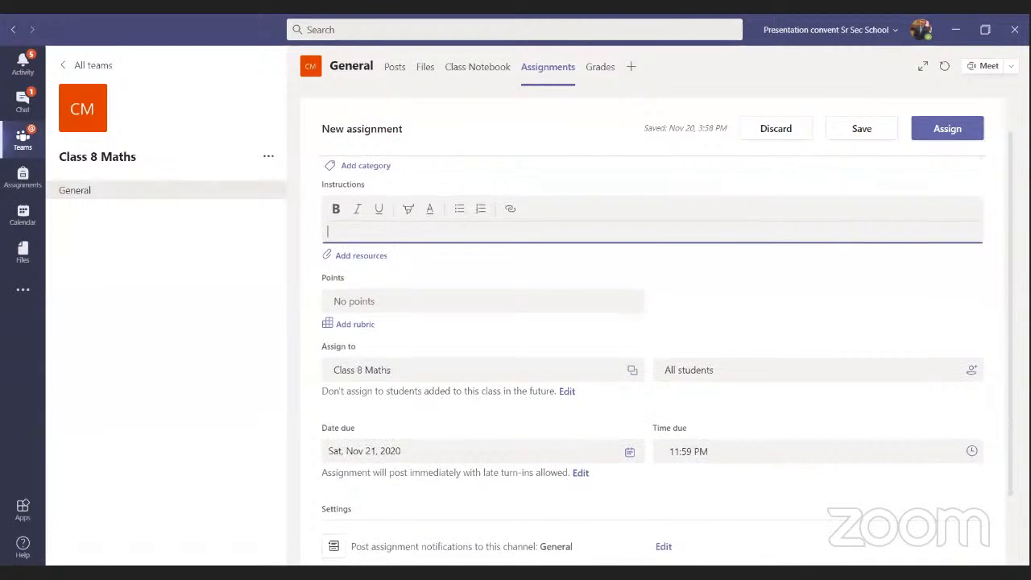
pyautogui.click(493, 305)
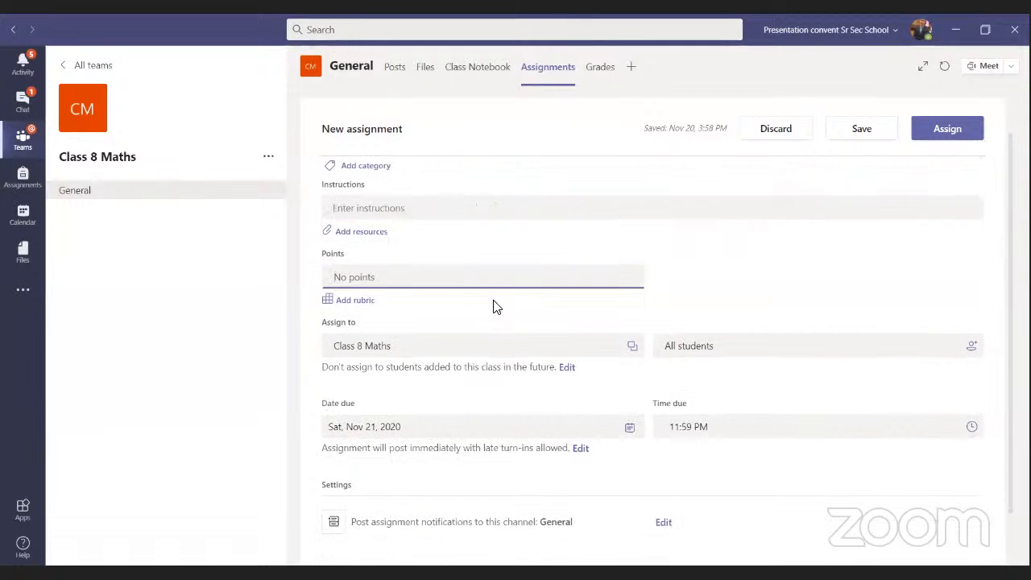
pyautogui.write('5')
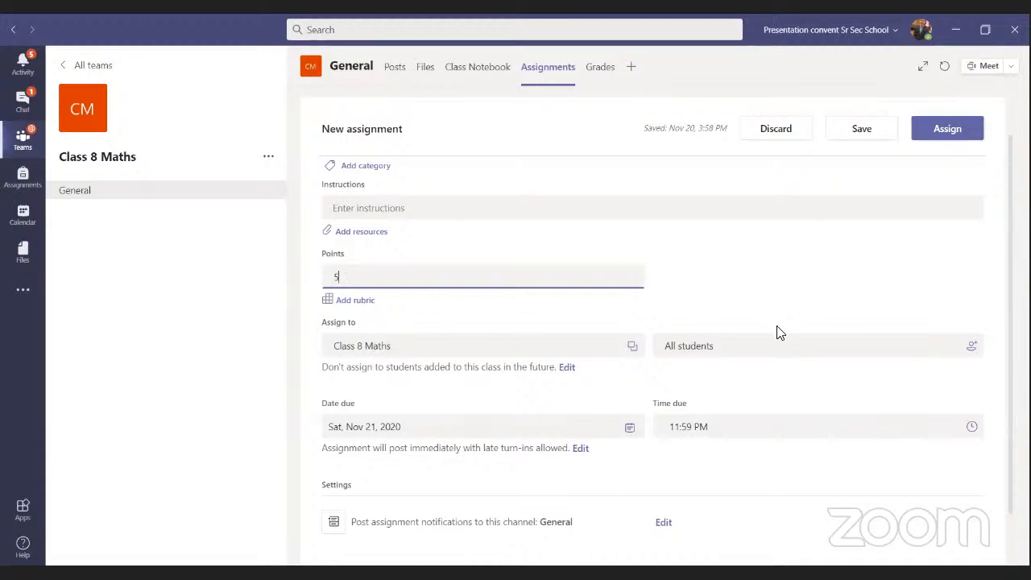
pyautogui.click(974, 349)
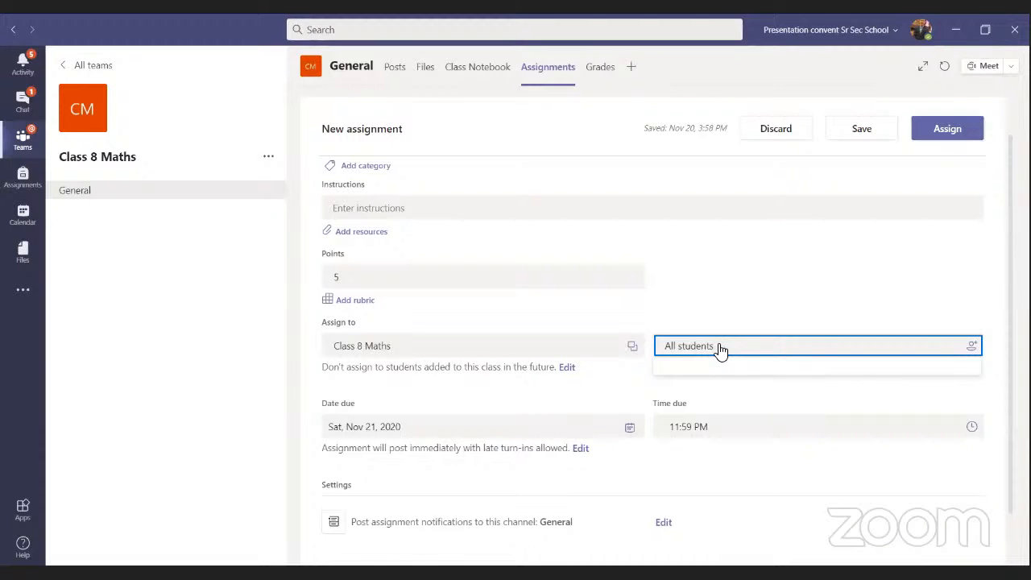
pyautogui.click(690, 313)
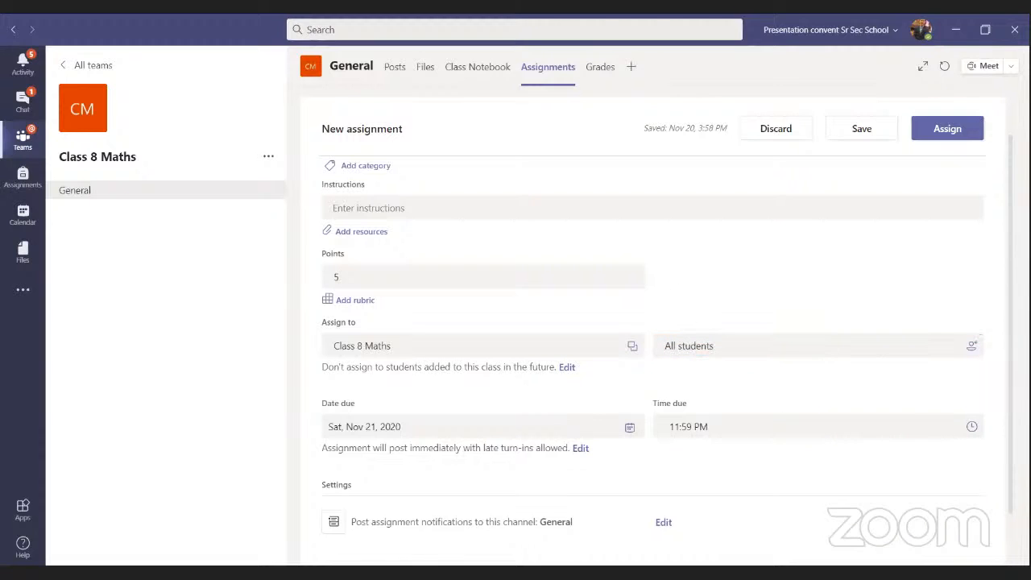
# - Enable the close date of Sat, Nov 21, 2020 at 11:59 PM in the timeline and assign the Home work submission
pyautogui.scroll(-1, 653, 354)
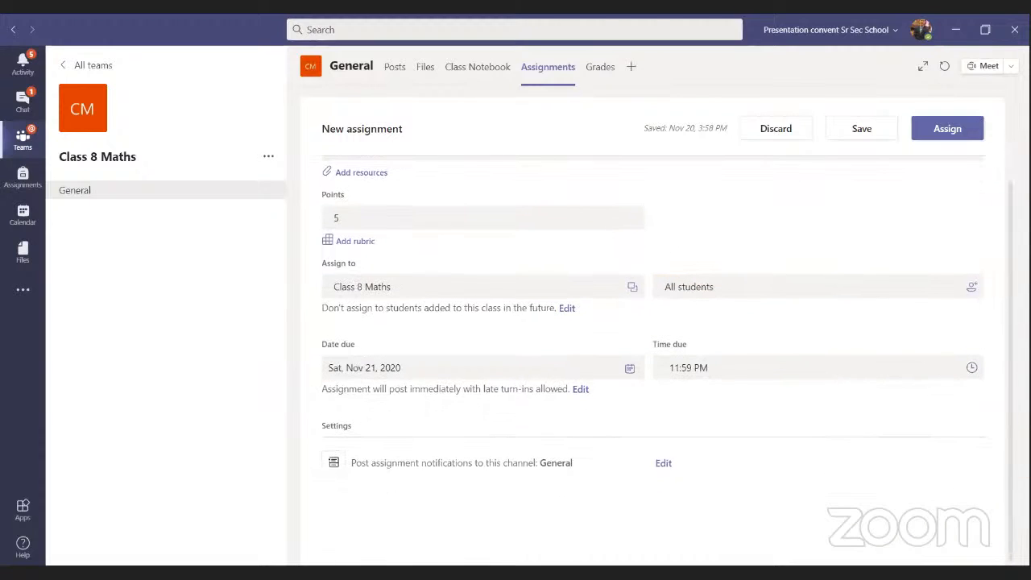
pyautogui.click(581, 390)
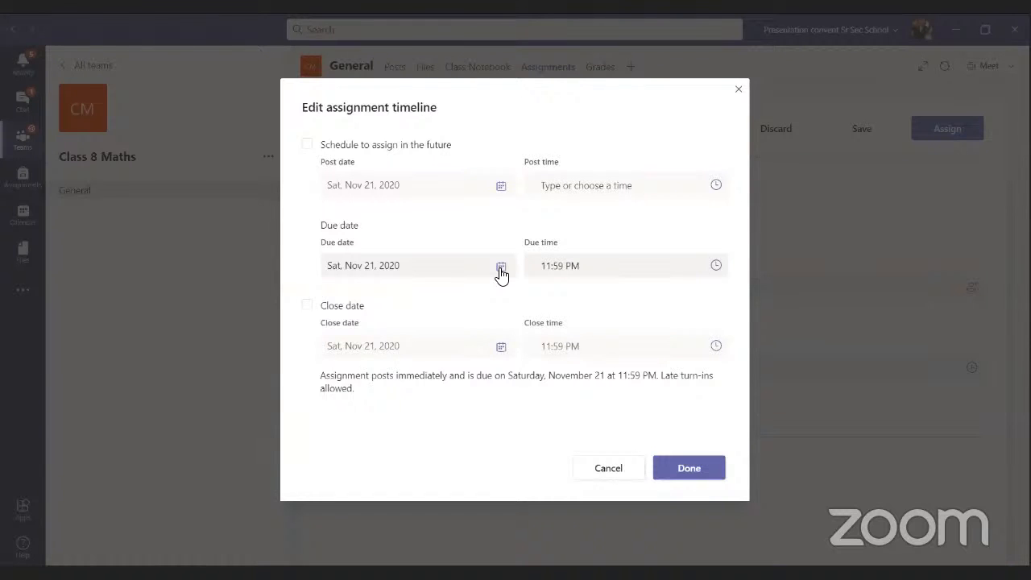
pyautogui.click(308, 308)
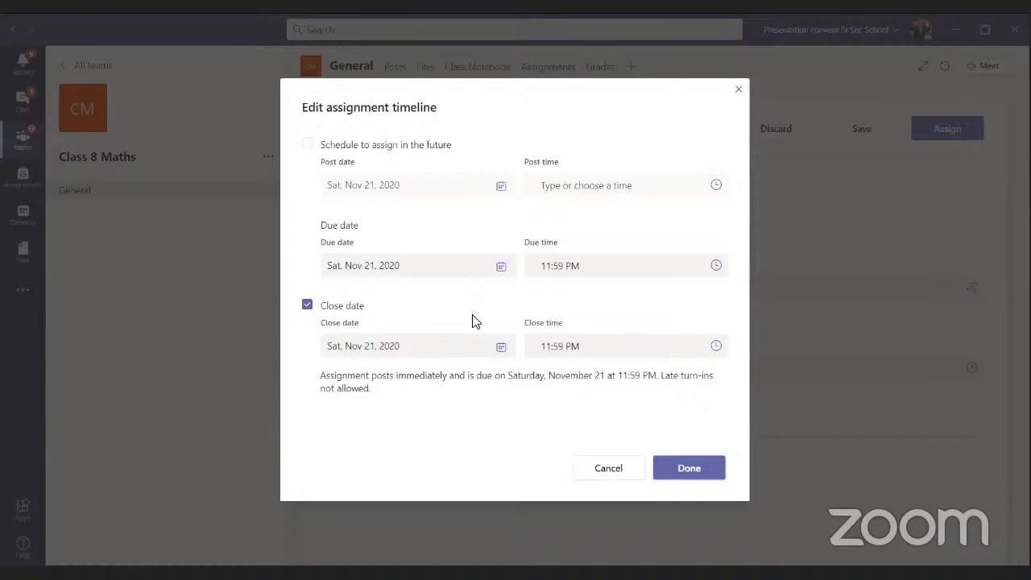
pyautogui.click(307, 307)
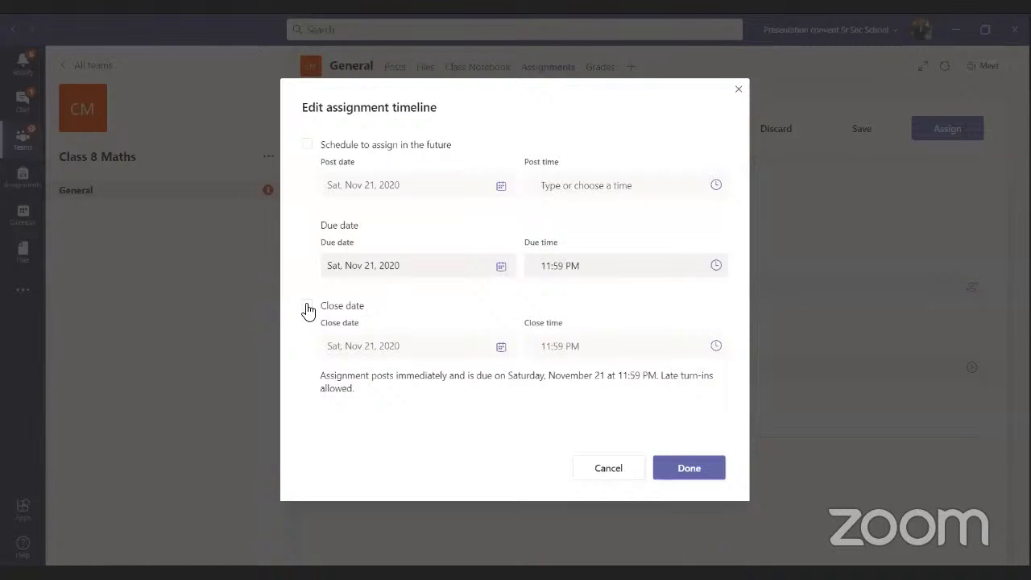
pyautogui.click(308, 308)
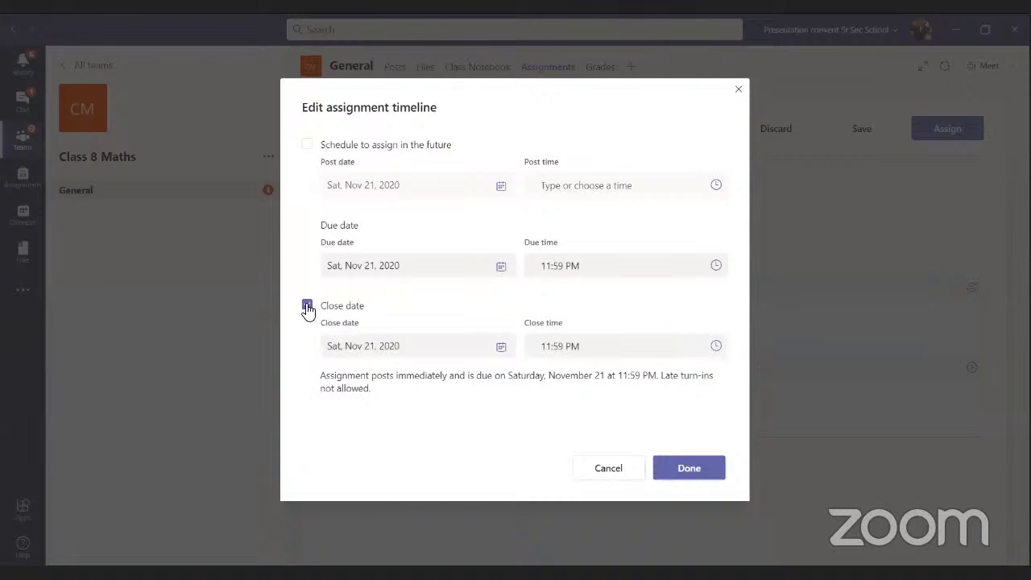
pyautogui.click(698, 467)
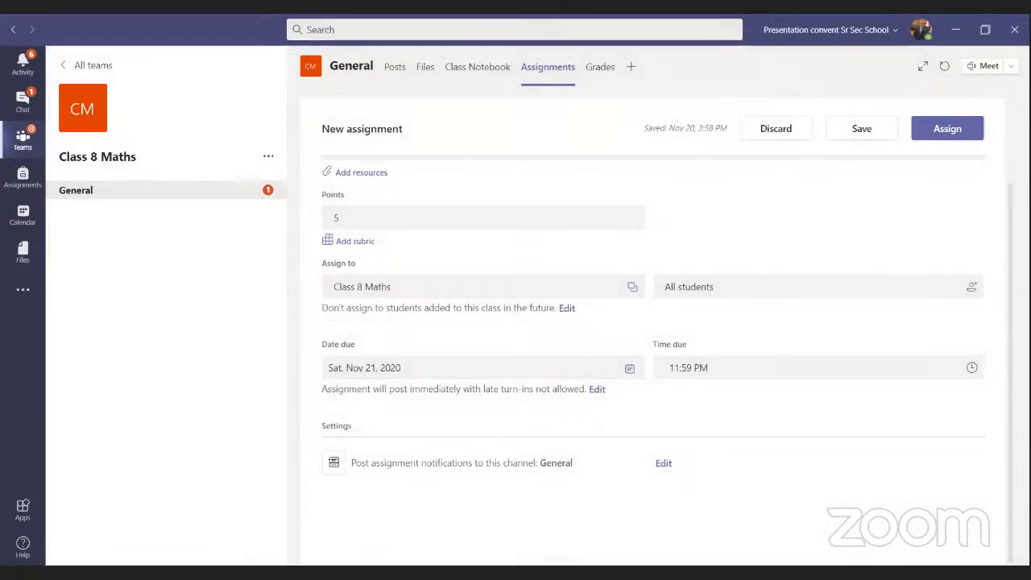
pyautogui.click(935, 130)
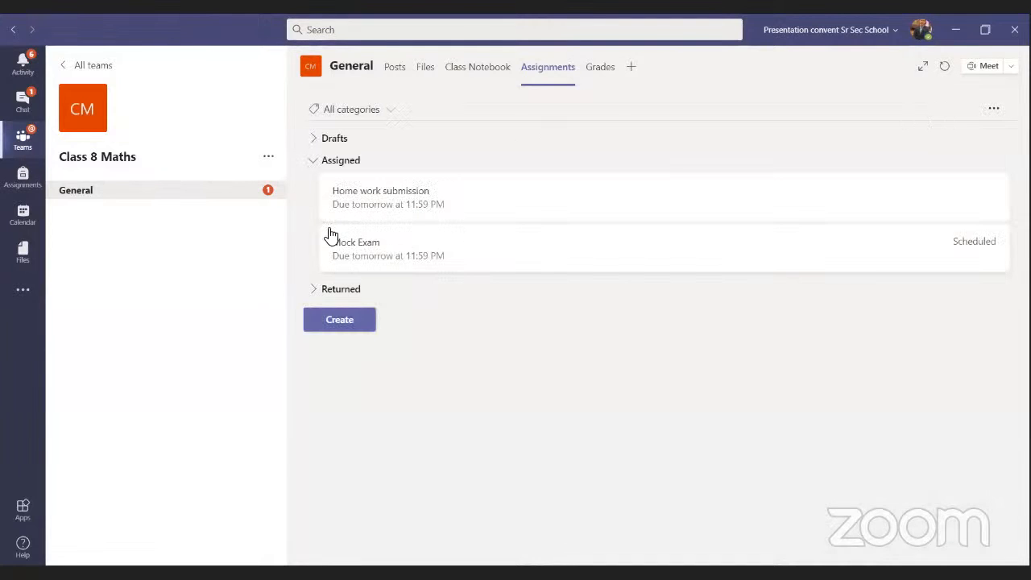
# - Open the Mock Exam assignment from the General channel's posts and start editing it
pyautogui.click(139, 194)
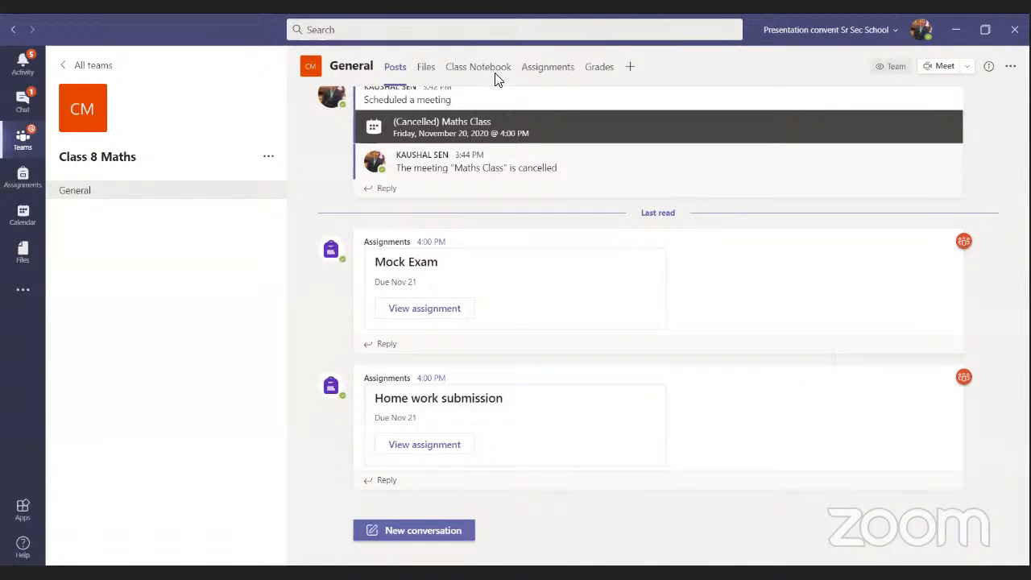
pyautogui.hotkey('alt', 'Tab')
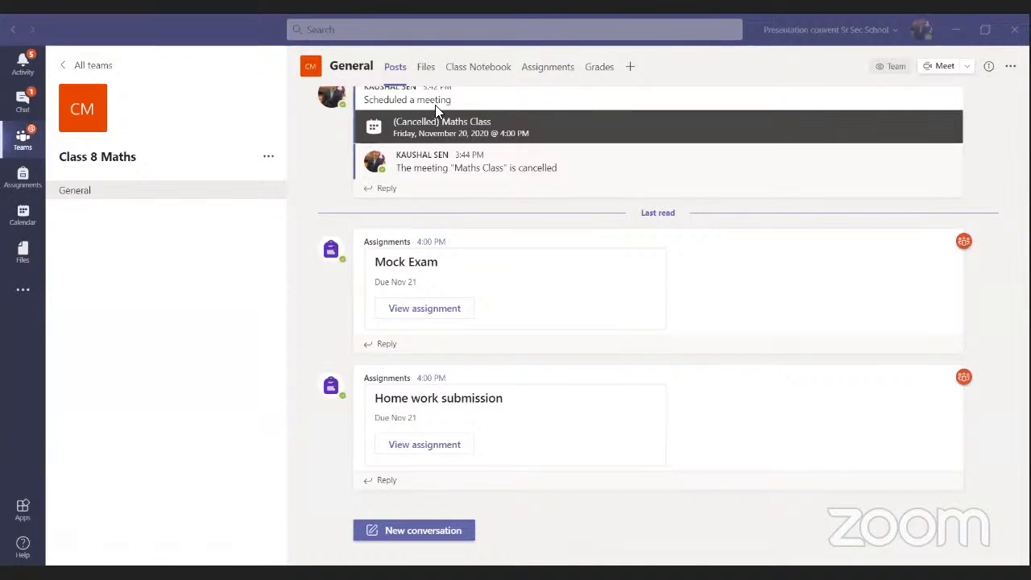
pyautogui.click(406, 312)
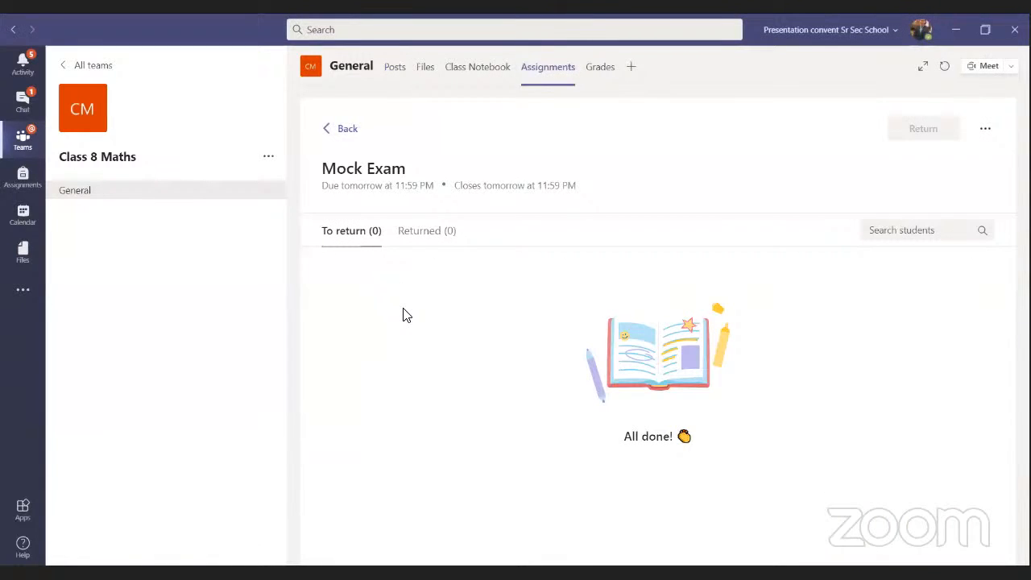
pyautogui.click(986, 132)
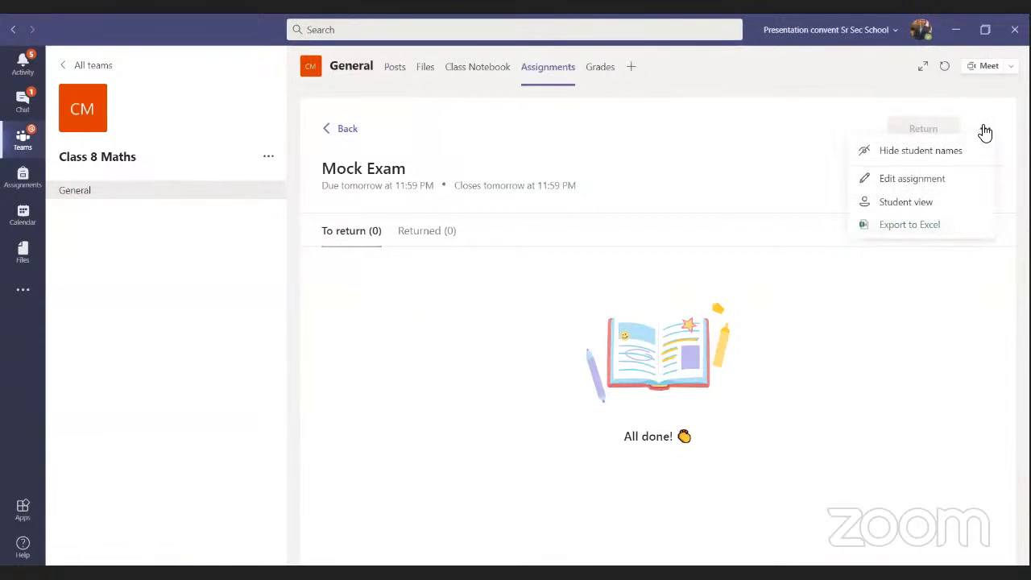
pyautogui.click(917, 186)
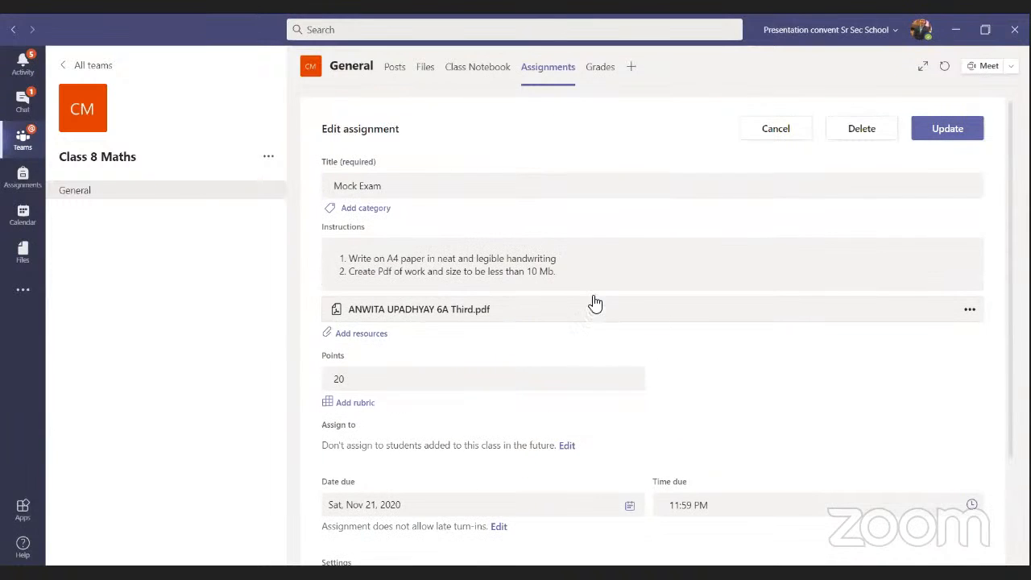
# - Change the PDF size limit in the second instruction to 20 mb and update the Mock Exam assignment
pyautogui.click(562, 275)
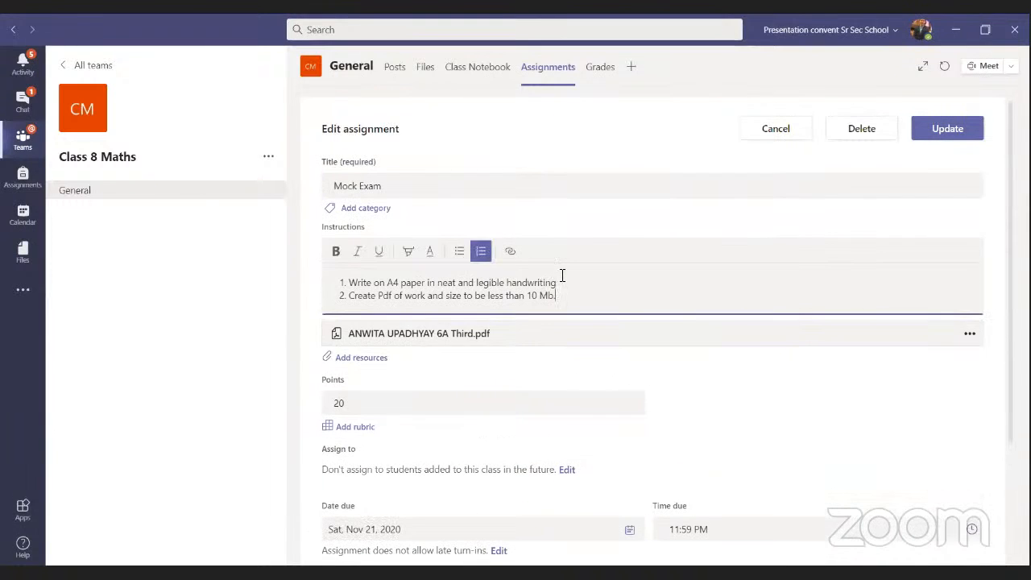
pyautogui.press('BackSpace')
pyautogui.press('BackSpace')
pyautogui.press('BackSpace')
pyautogui.press('BackSpace')
pyautogui.write('20 mb')
pyautogui.click(939, 129)
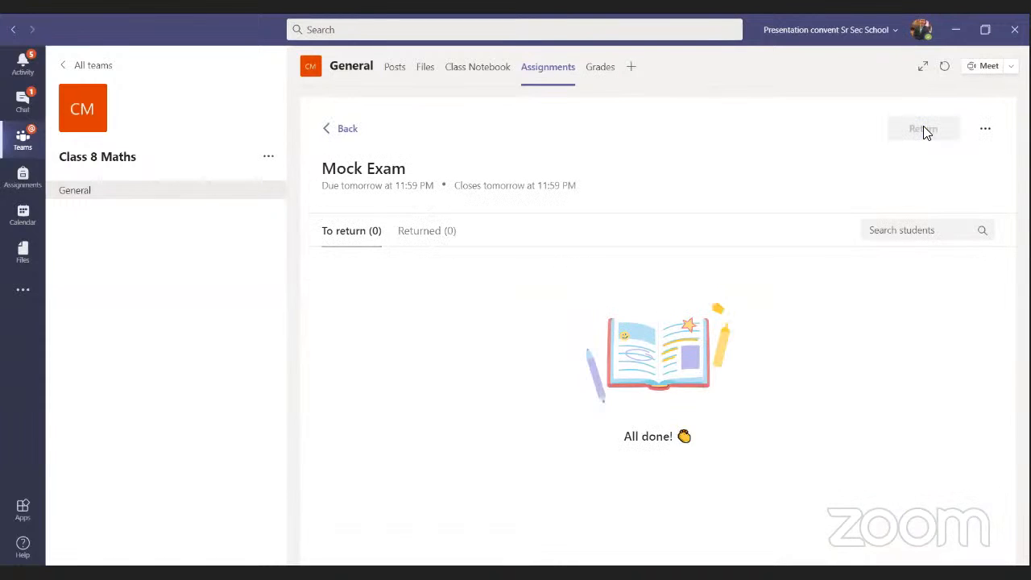
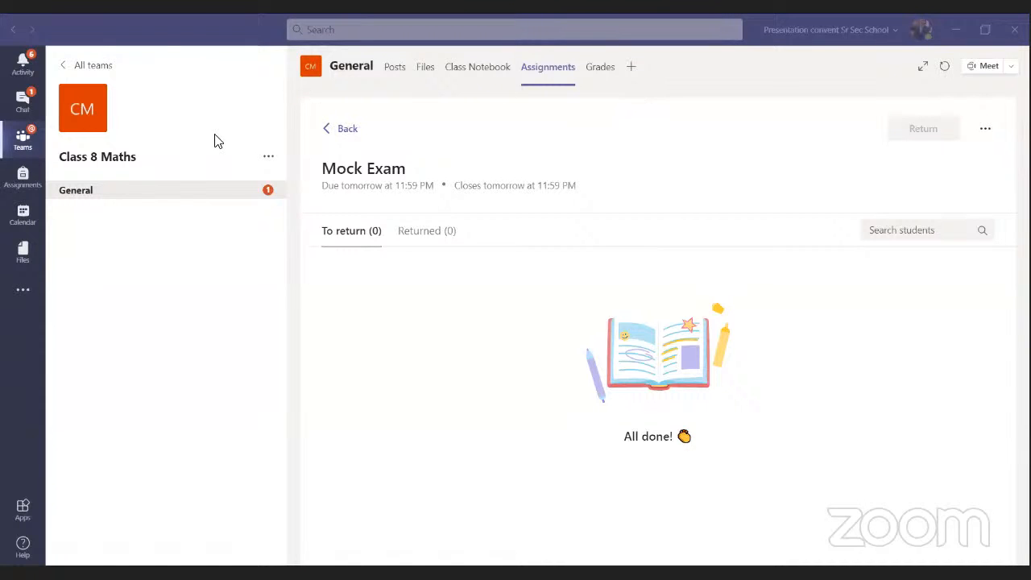
# - Open the 6-A class team from the list of teams and show its assignments
pyautogui.click(15, 142)
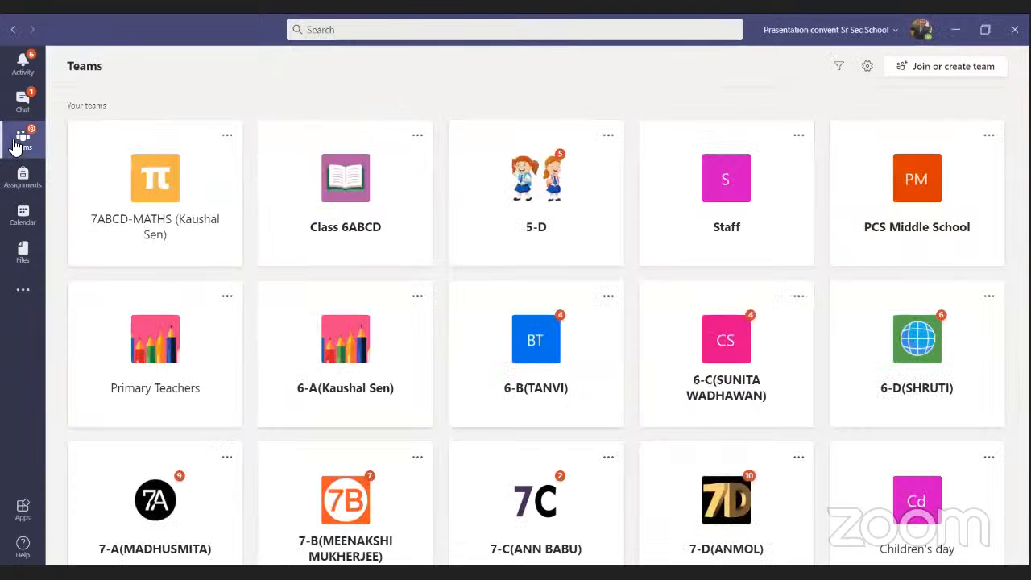
pyautogui.click(291, 340)
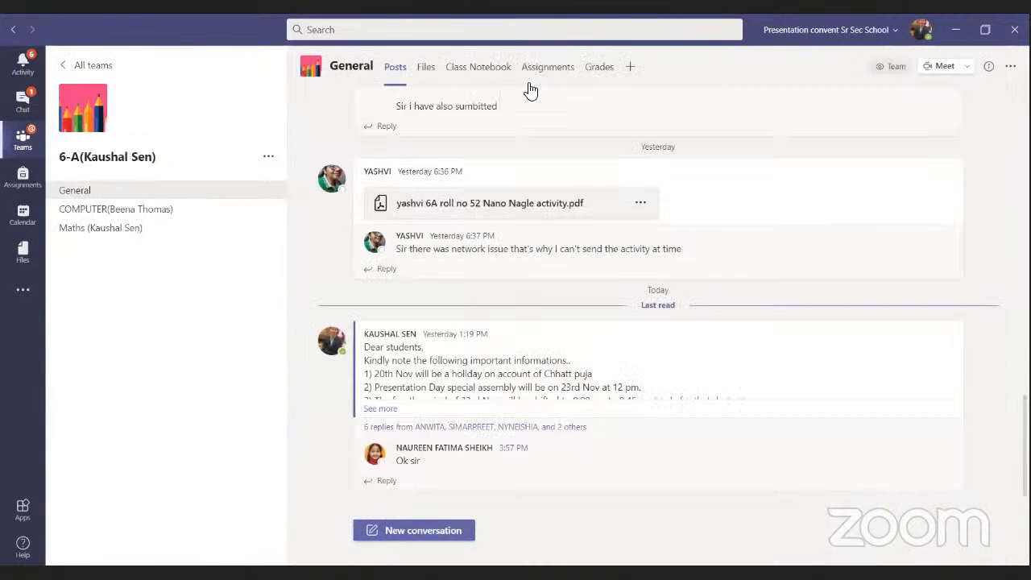
pyautogui.click(535, 75)
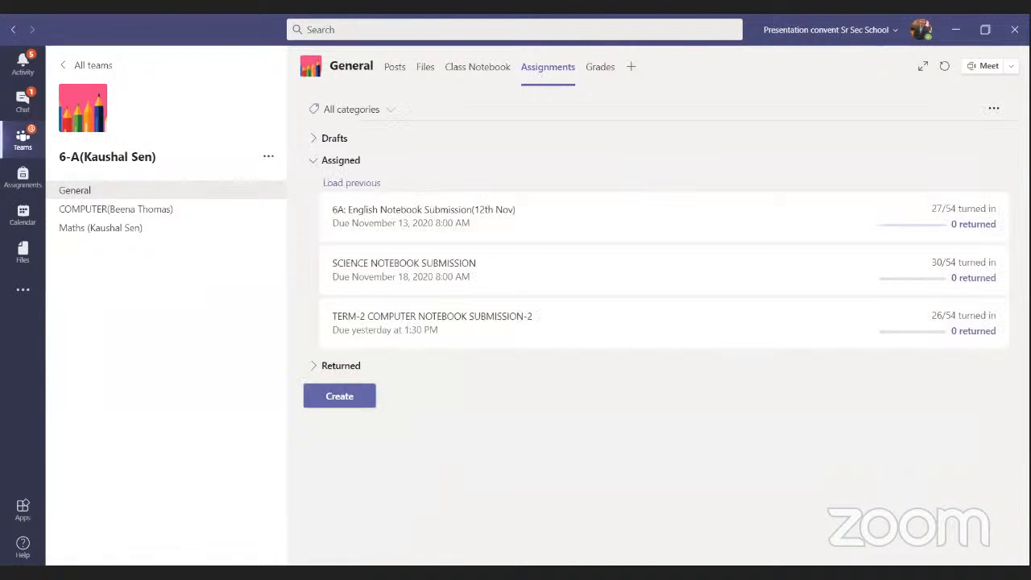
# - Expand the returned assignments and view the returned student submissions of Class 6A Maths Half Yearly Exam (2020 - 21)
pyautogui.click(342, 367)
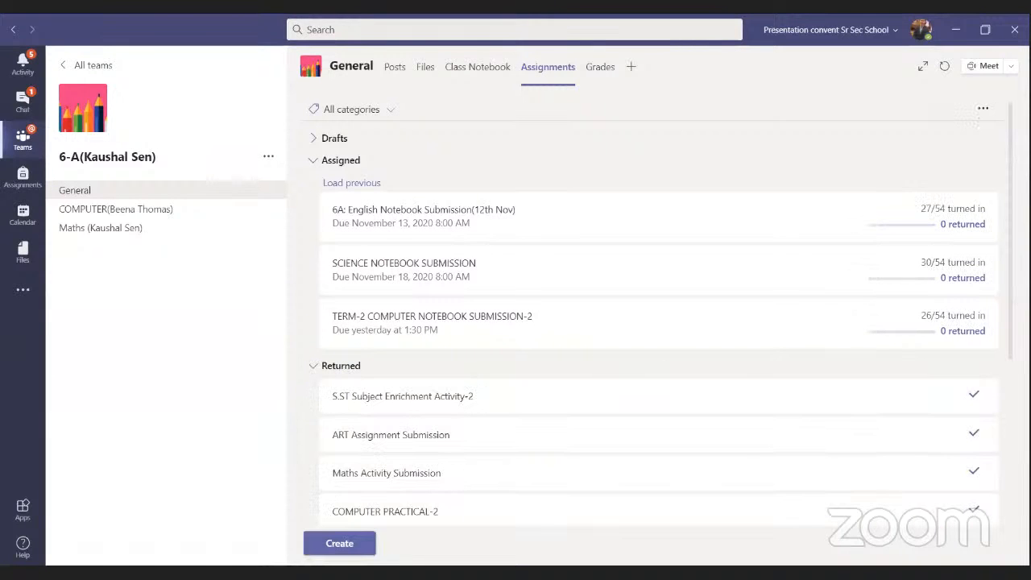
pyautogui.scroll(-3, 659, 319)
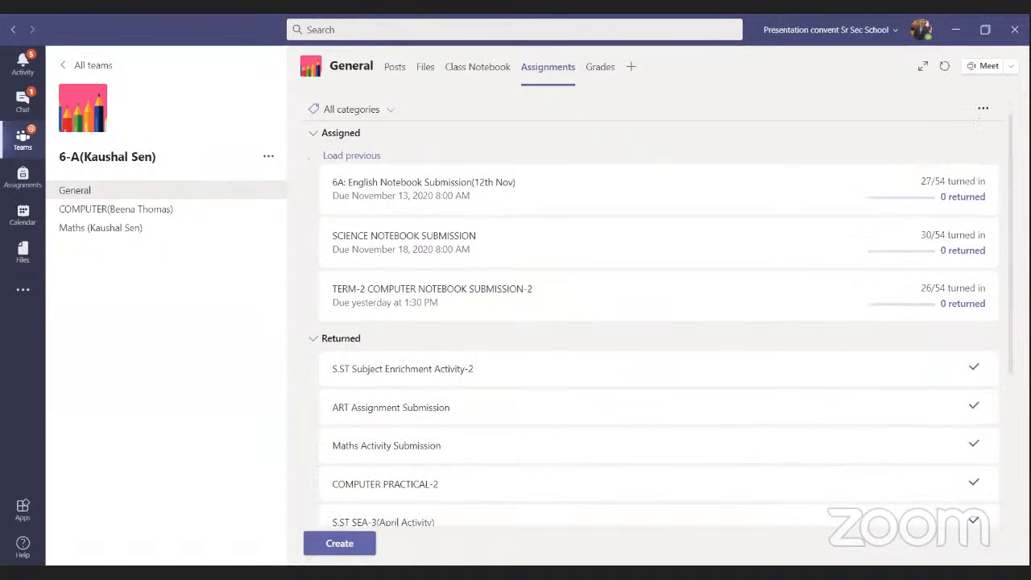
pyautogui.scroll(-1, 659, 322)
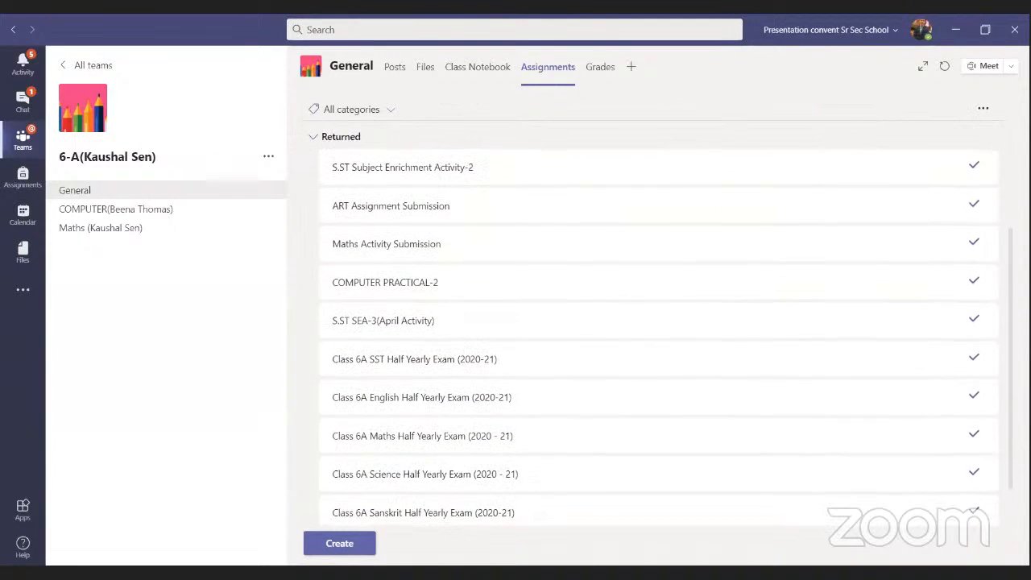
pyautogui.scroll(1, 659, 323)
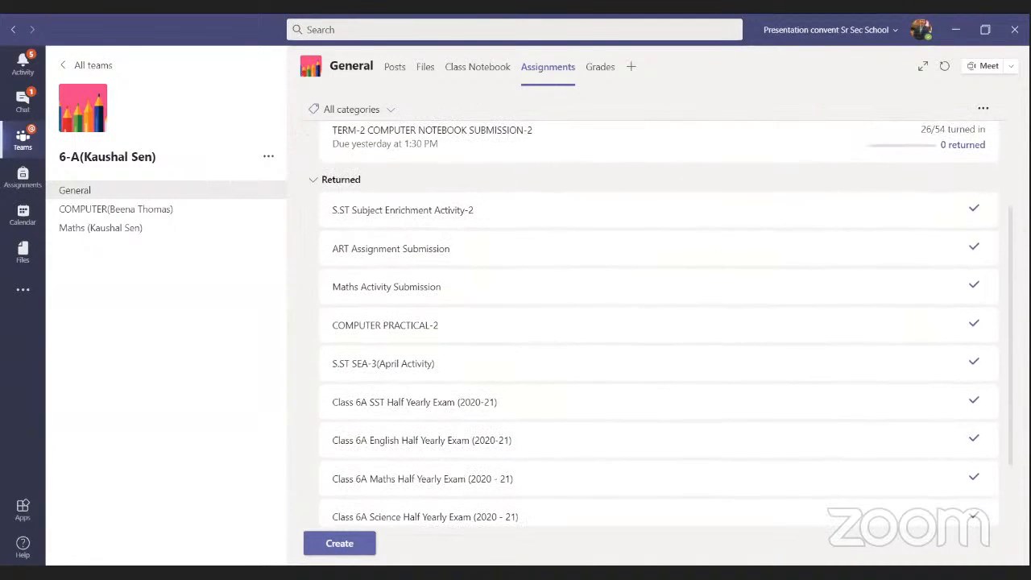
pyautogui.click(476, 478)
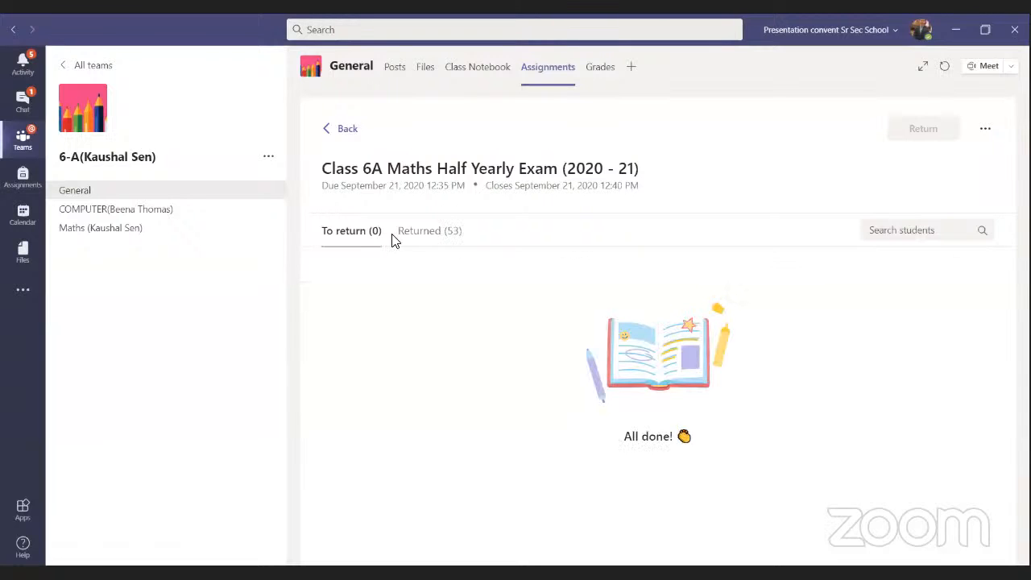
pyautogui.click(419, 231)
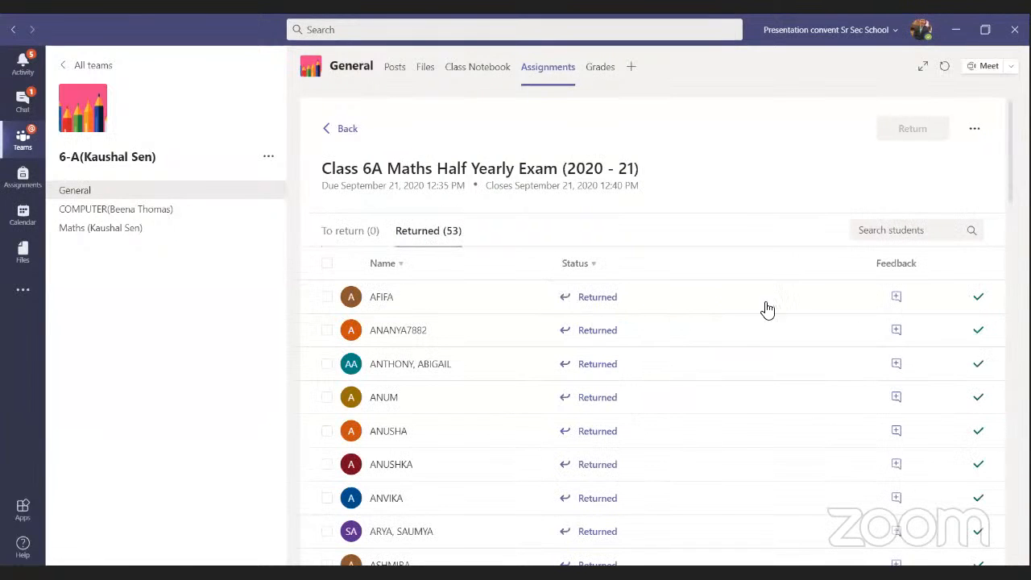
# - Open the second listed student's returned Class 6A Maths Half Yearly Exam submission, review the marked paper and close it
pyautogui.click(600, 336)
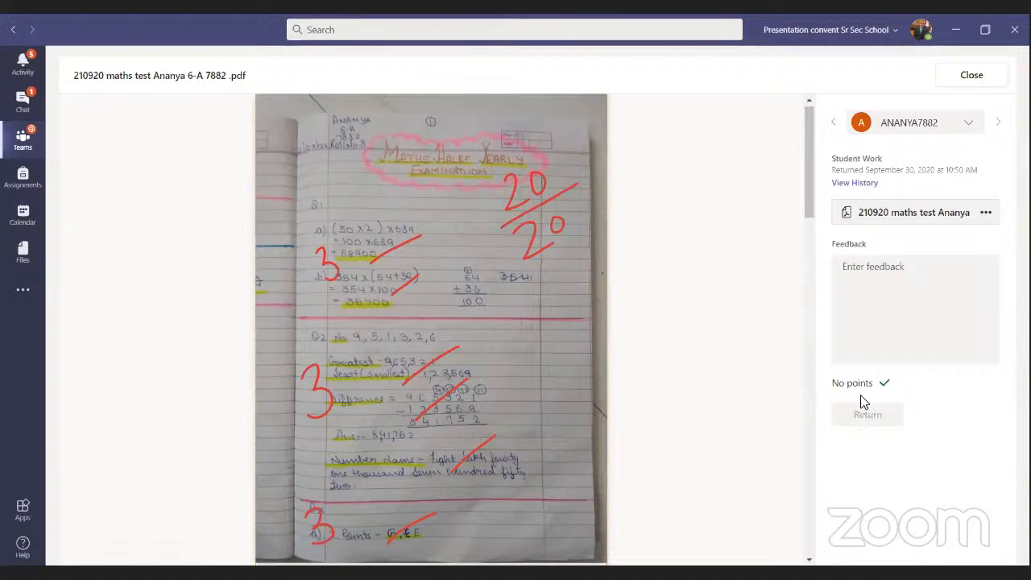
pyautogui.click(970, 77)
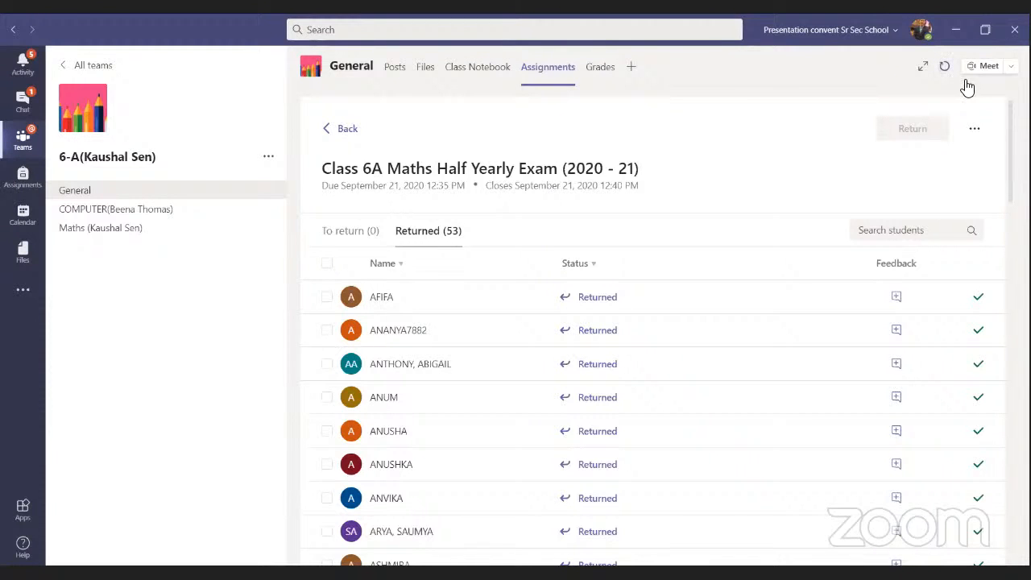
# - Show the 6-A team's grades and view the actions available for the first student's 6A Nano Nagle Week Activity entry
pyautogui.click(600, 67)
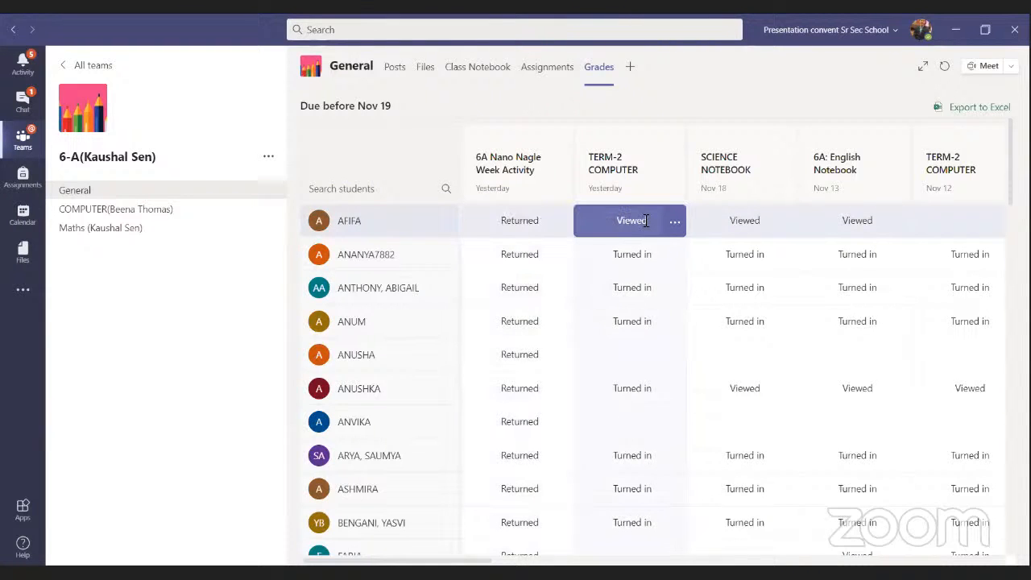
pyautogui.click(562, 222)
pyautogui.click(410, 170)
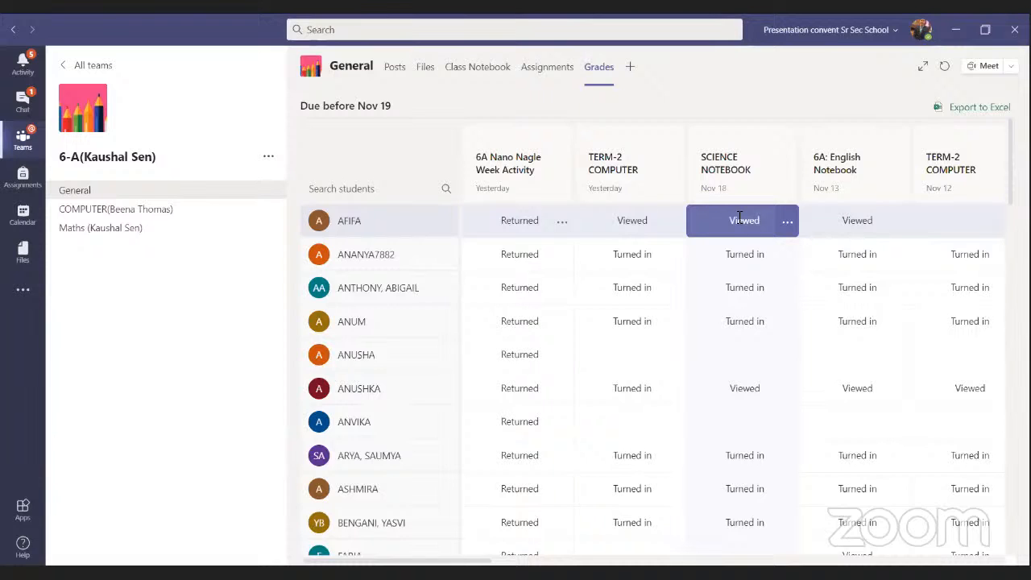
pyautogui.click(562, 224)
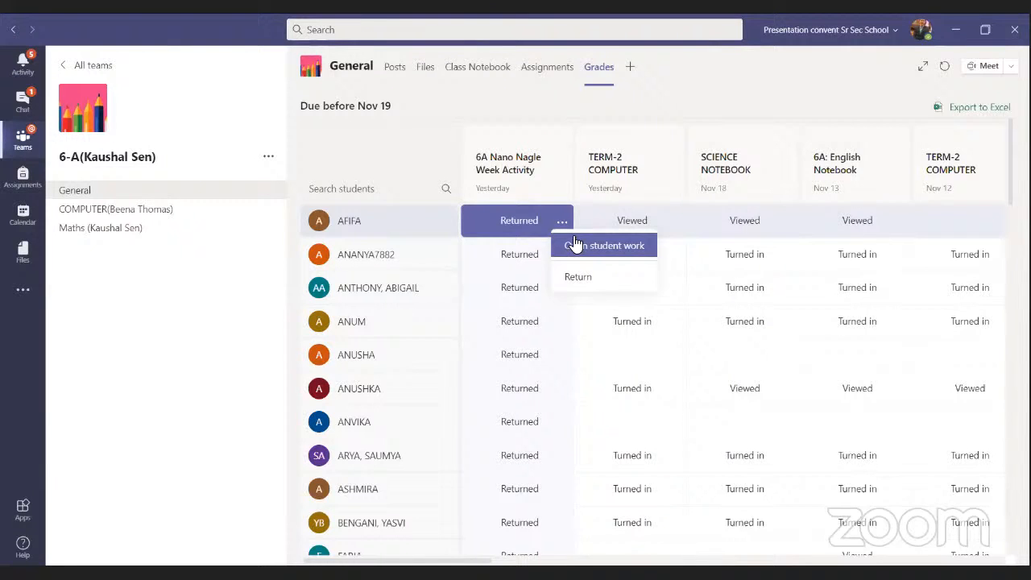
pyautogui.click(596, 219)
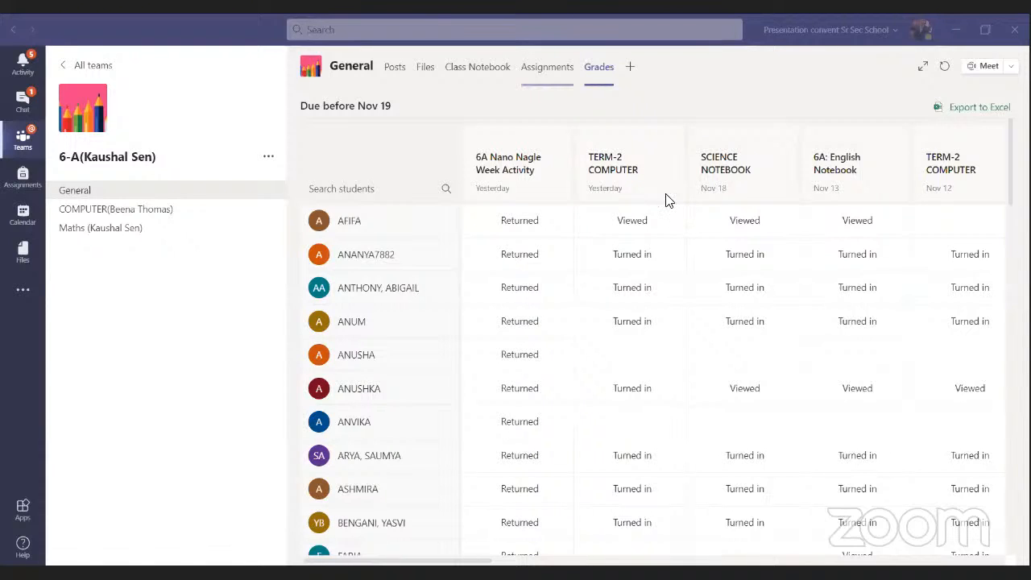
# - Open the TERM-2 COMPUTER NOTEBOOK SUBMISSION-2 assignment from the team's assigned list and start editing it
pyautogui.click(566, 83)
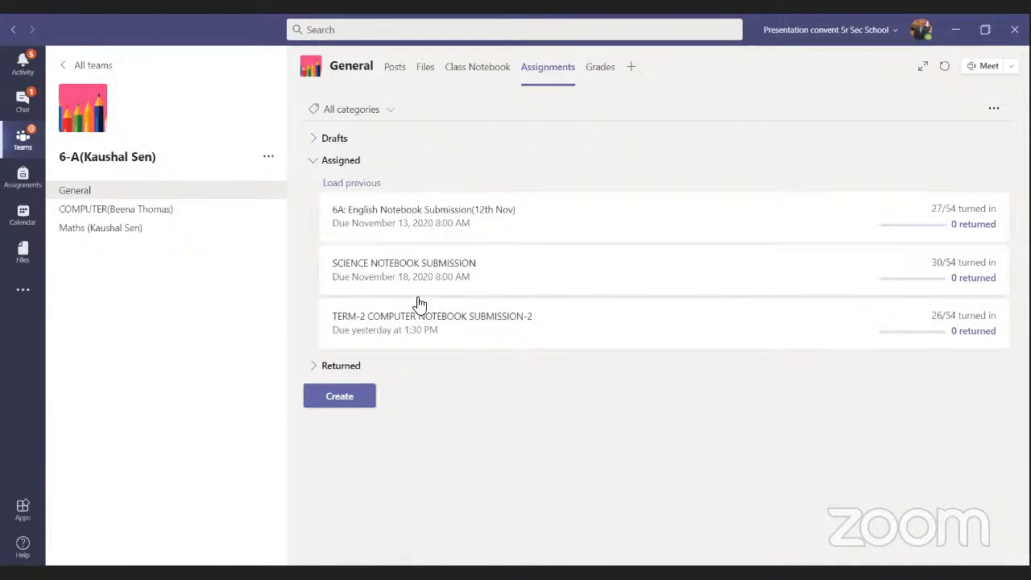
pyautogui.click(407, 332)
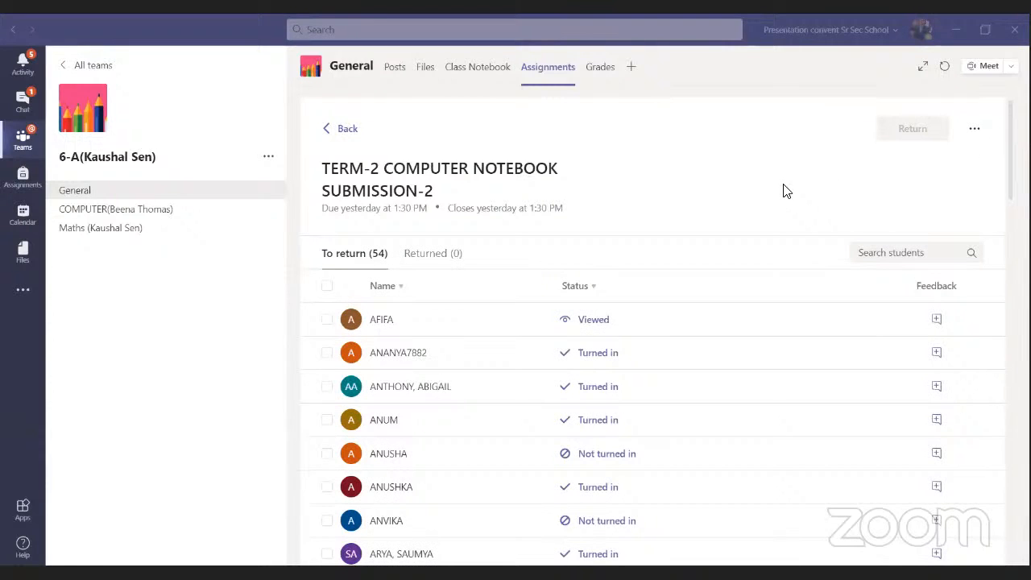
pyautogui.click(975, 131)
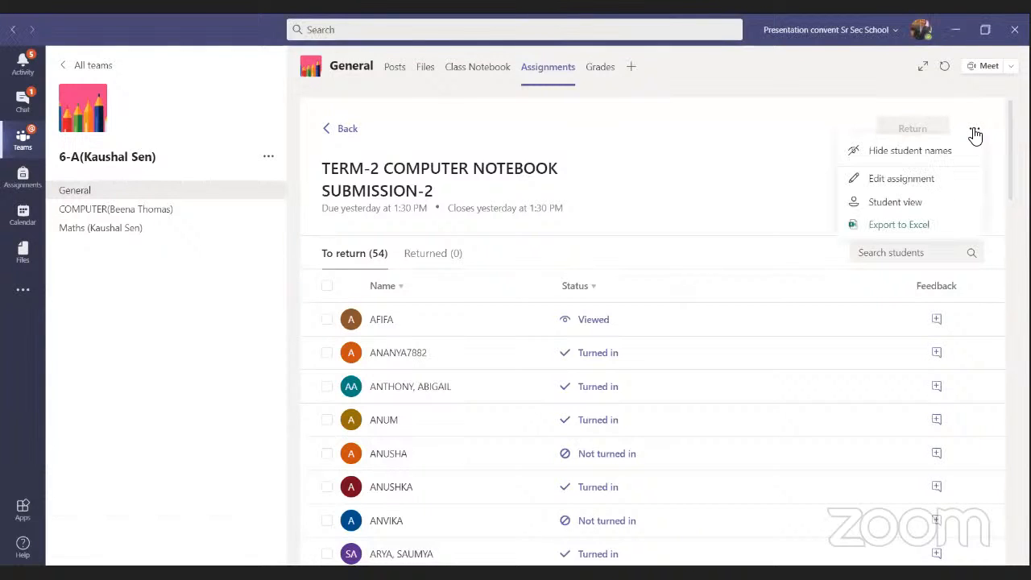
pyautogui.click(956, 184)
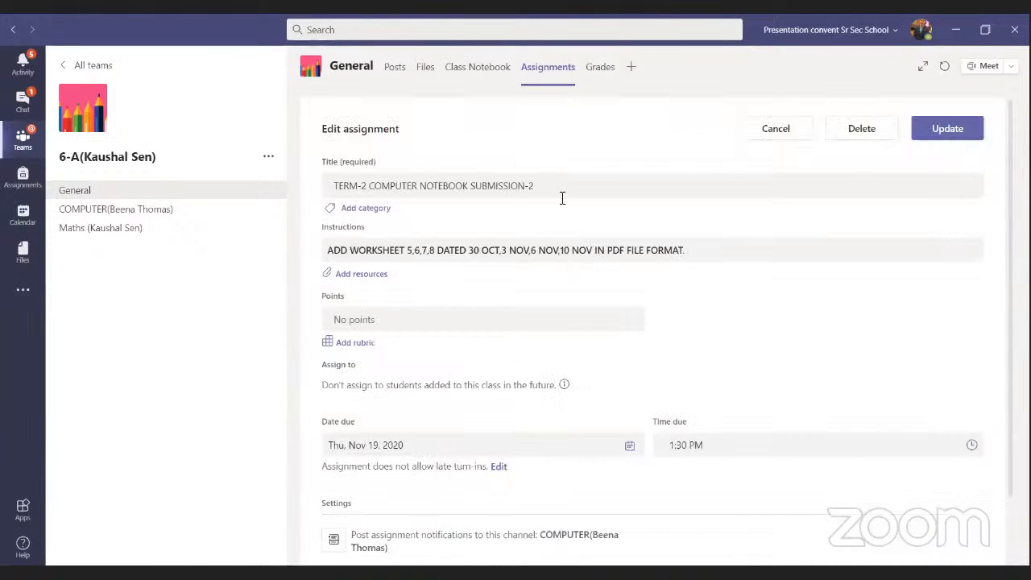
# - Examine the assignment's editable title, instructions and due date, cancel the edit and return to the assignments list
pyautogui.click(556, 190)
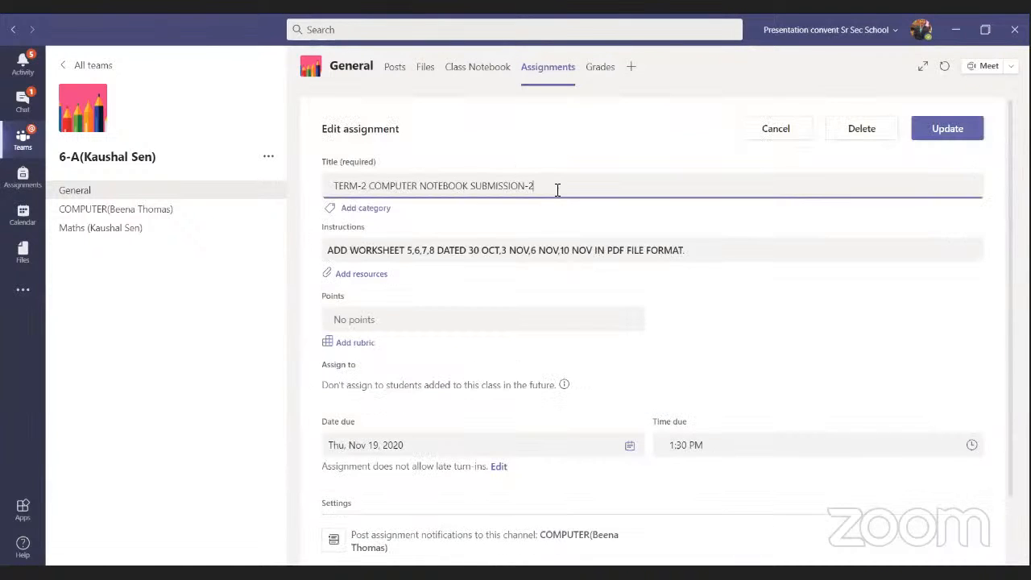
pyautogui.click(742, 250)
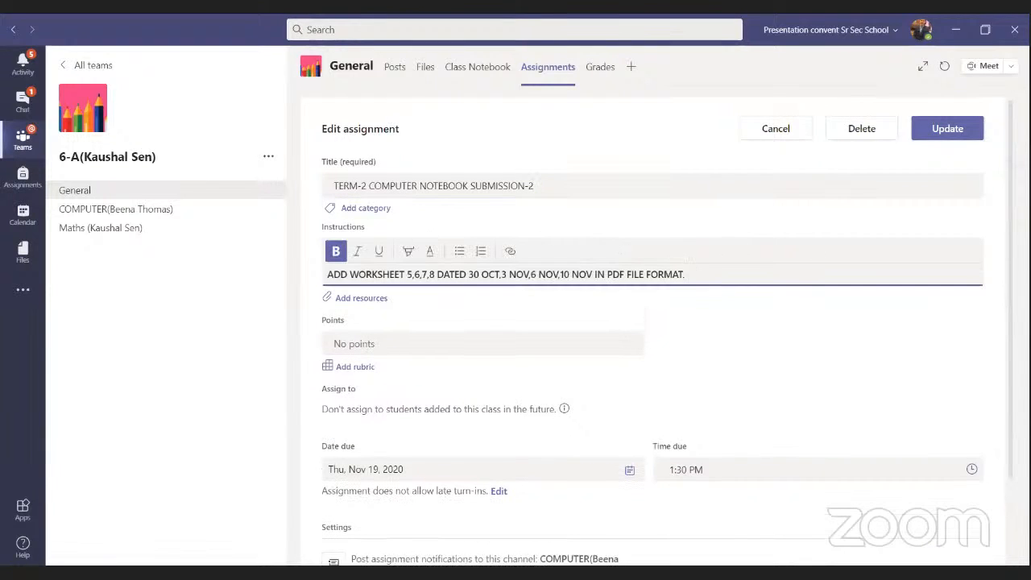
pyautogui.scroll(-3, 667, 356)
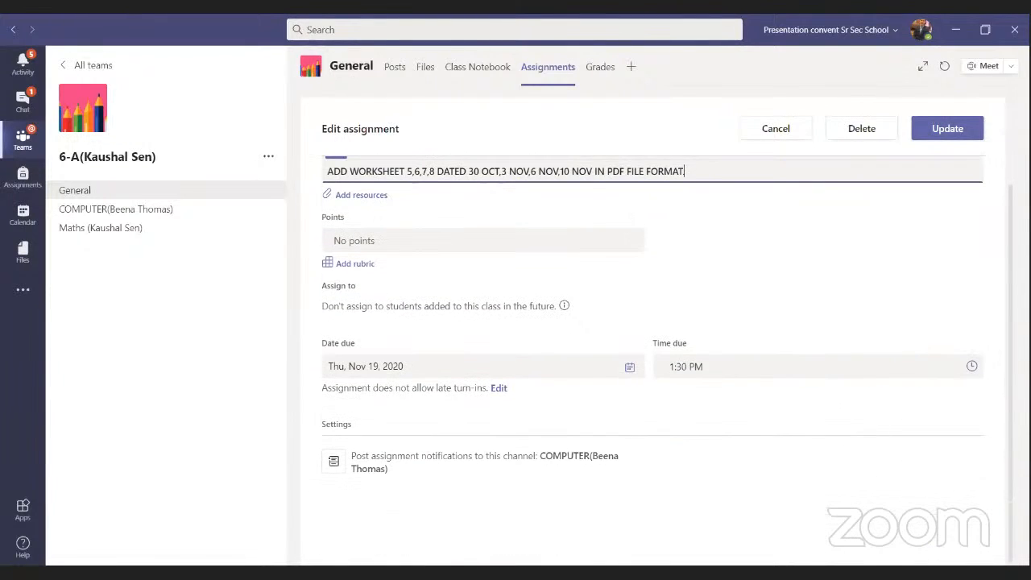
pyautogui.scroll(3, 667, 356)
pyautogui.write('.')
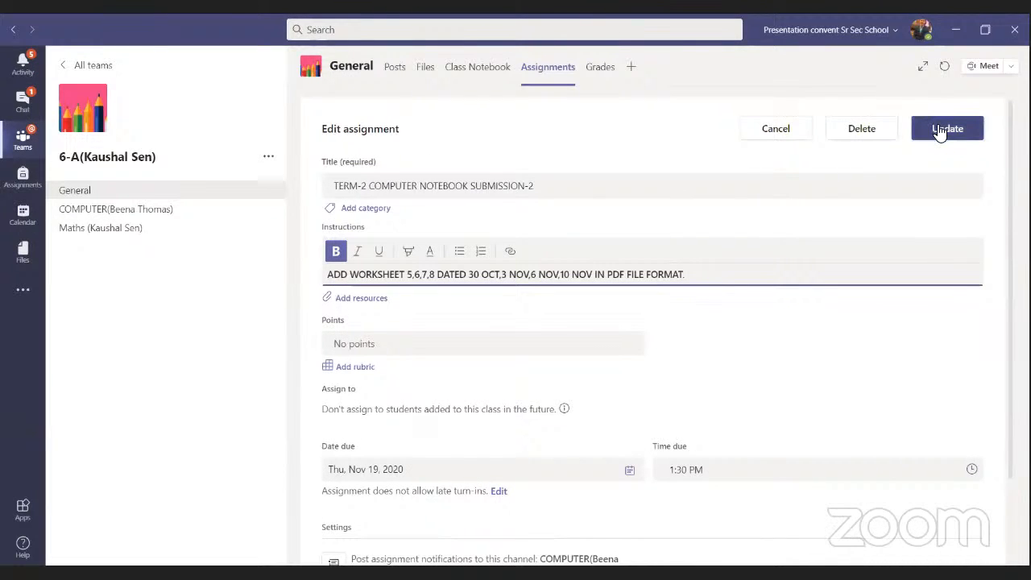
pyautogui.click(775, 129)
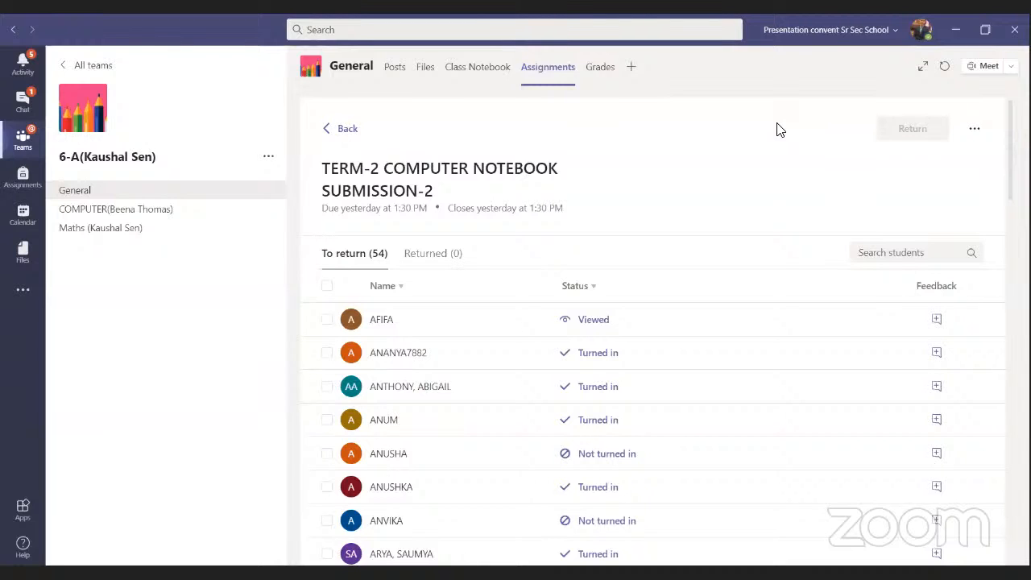
pyautogui.click(328, 130)
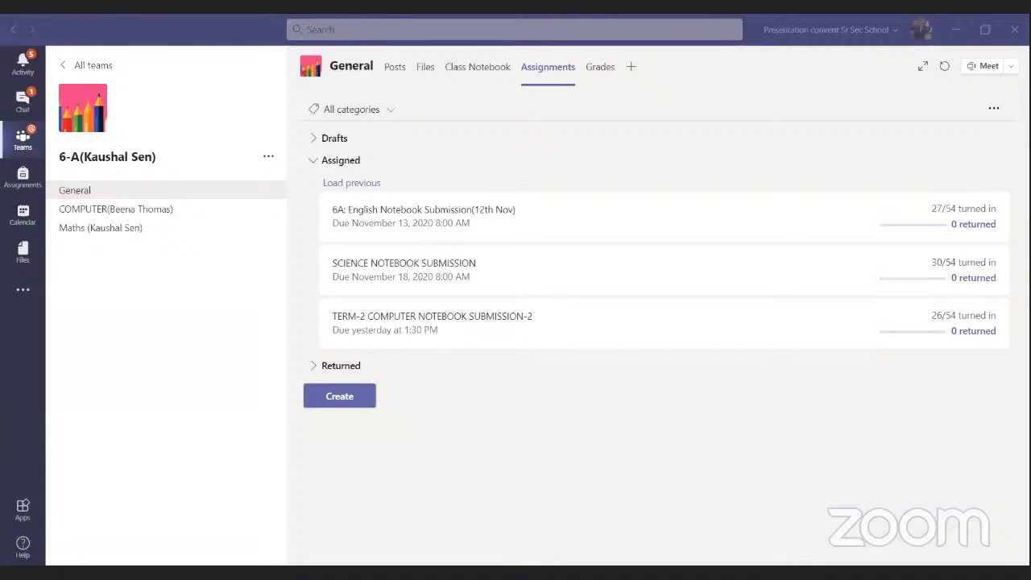
# - Switch to OneDrive in the browser and open the 6-D class library from the full list of shared libraries
pyautogui.hotkey('alt', 'Tab')
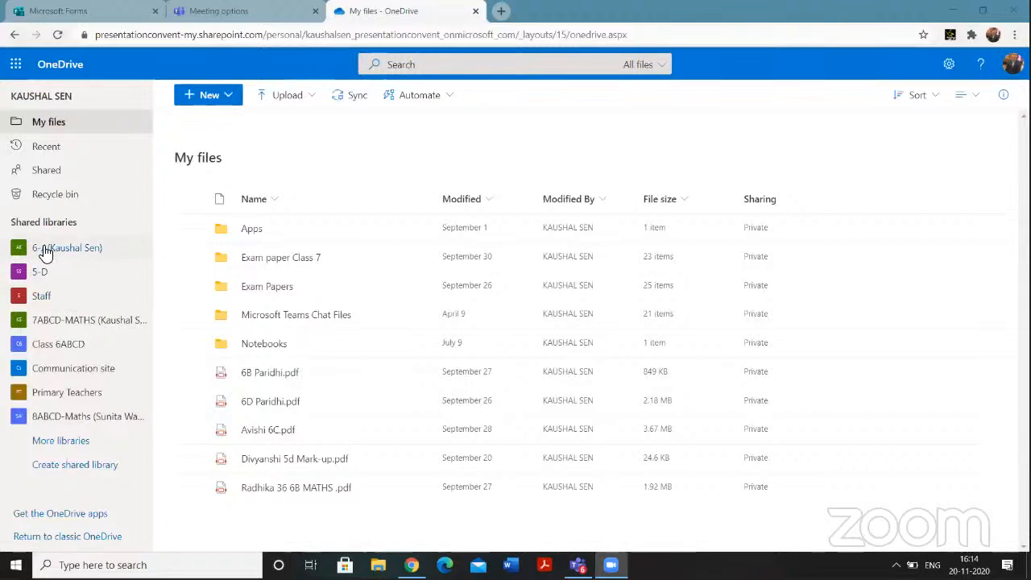
pyautogui.click(53, 441)
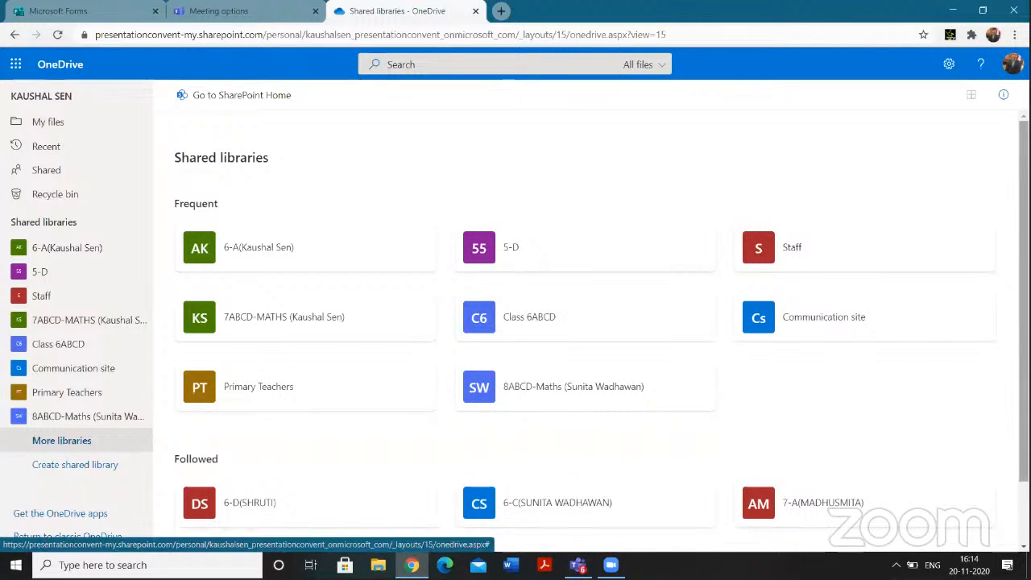
pyautogui.scroll(-2, 932, 281)
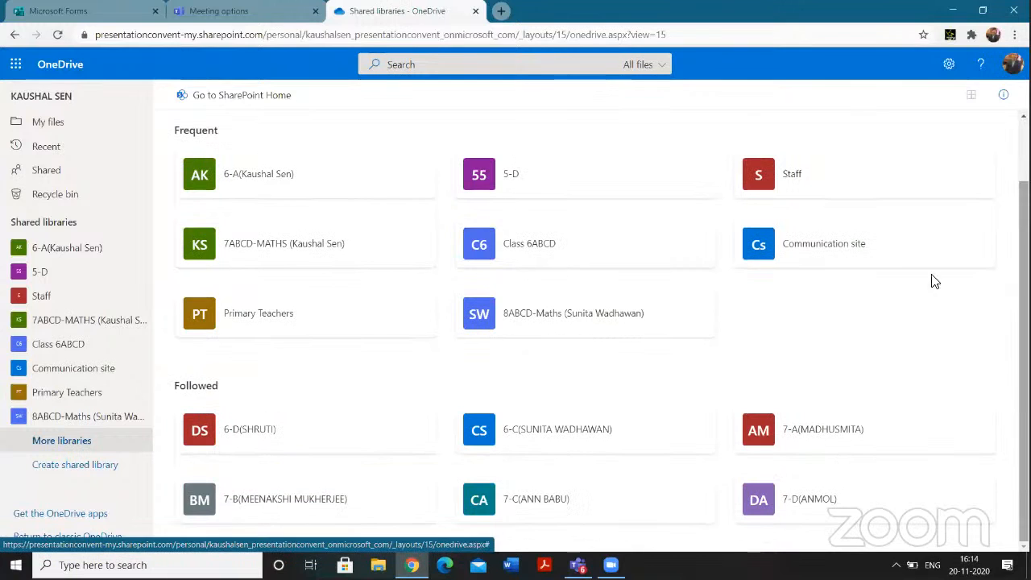
pyautogui.click(262, 433)
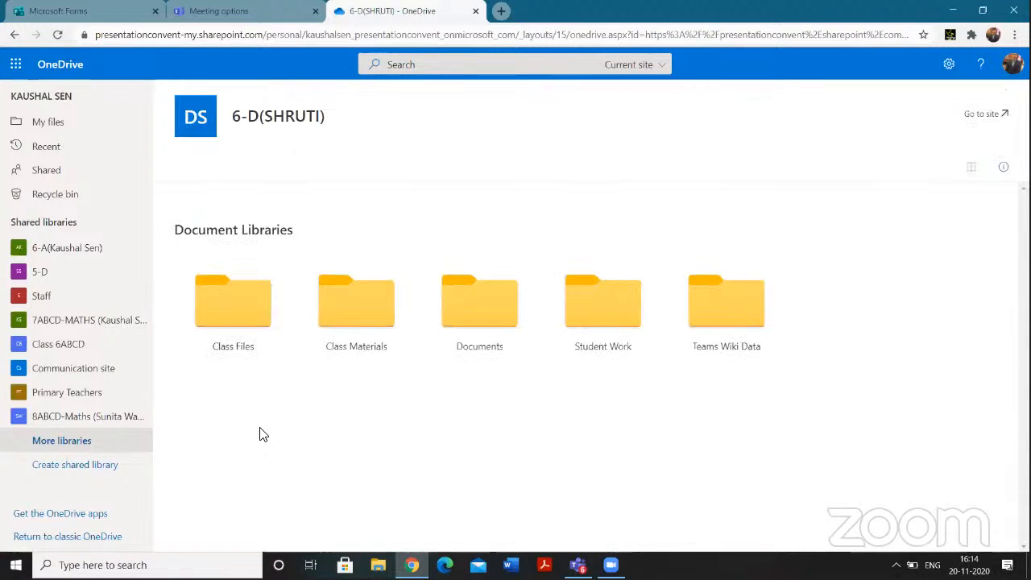
# - Check the 6-D library's Class Materials folder, go back, and open the Assignments folder inside Class Files
pyautogui.click(364, 315)
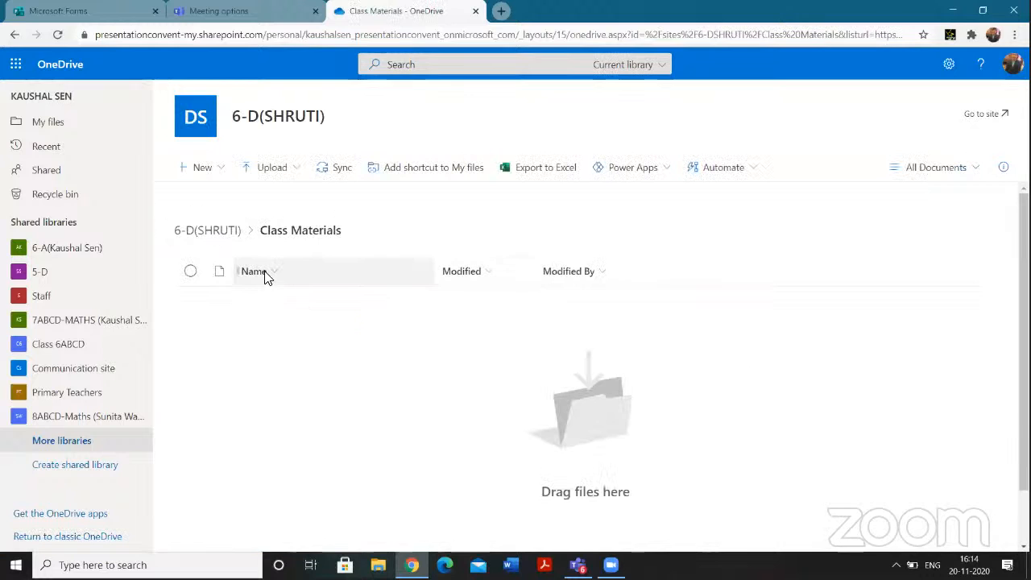
pyautogui.click(14, 35)
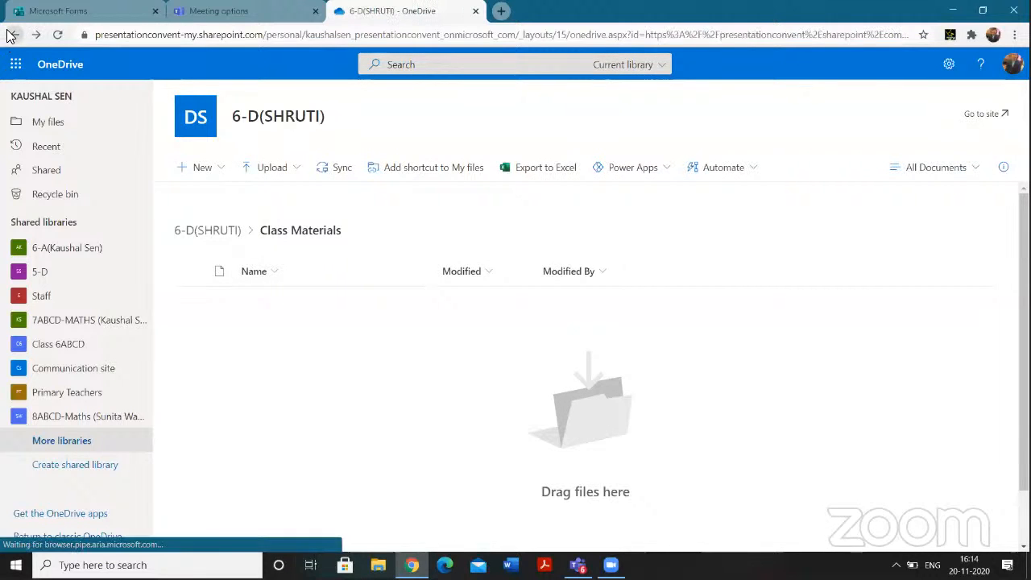
pyautogui.click(273, 332)
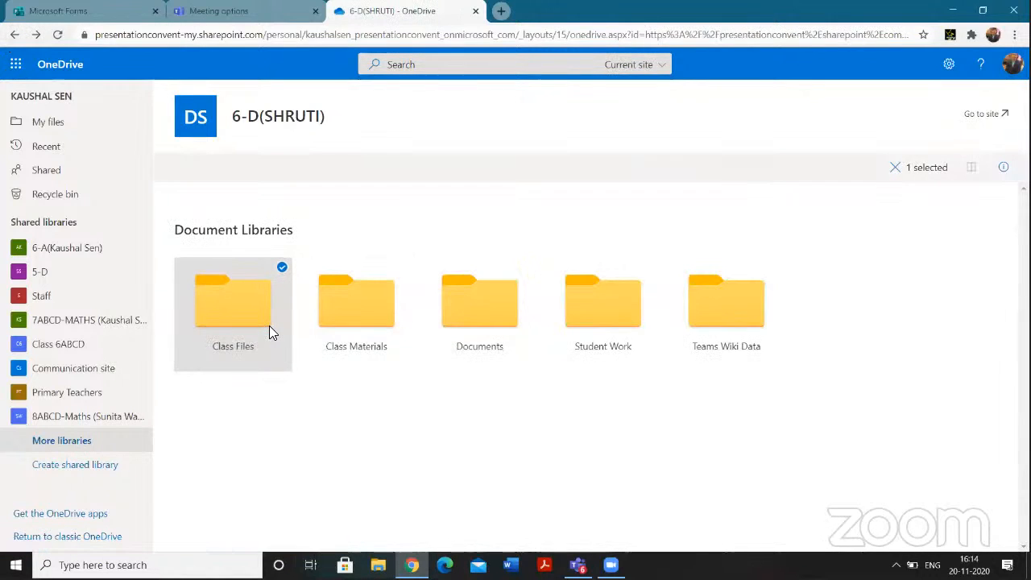
pyautogui.click(282, 266)
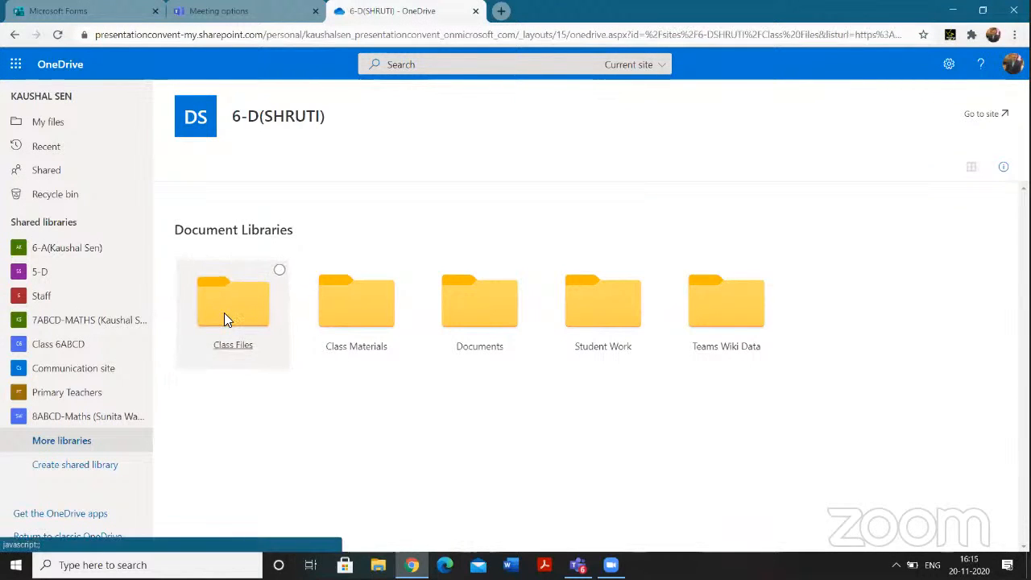
pyautogui.click(226, 318)
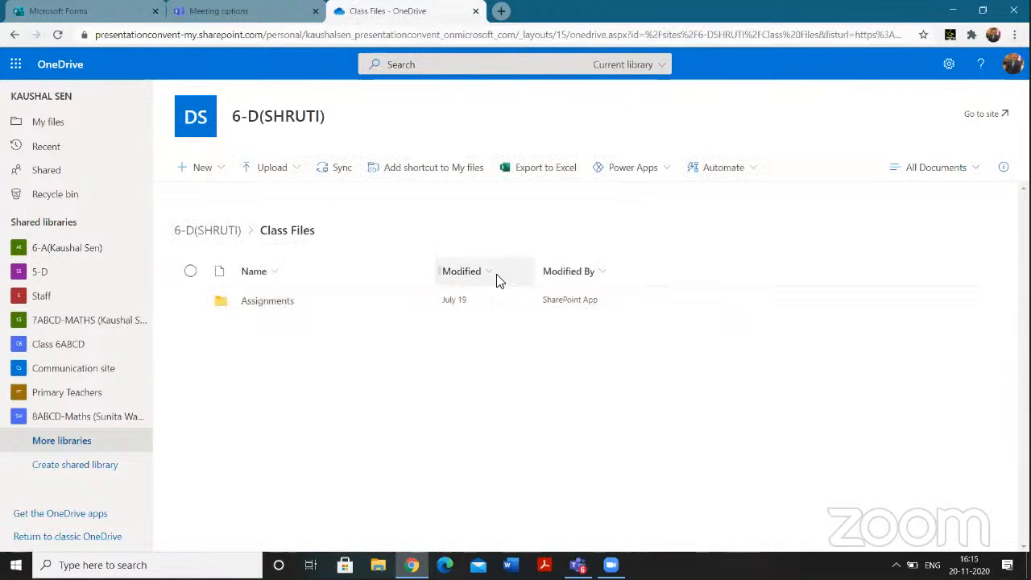
pyautogui.click(269, 302)
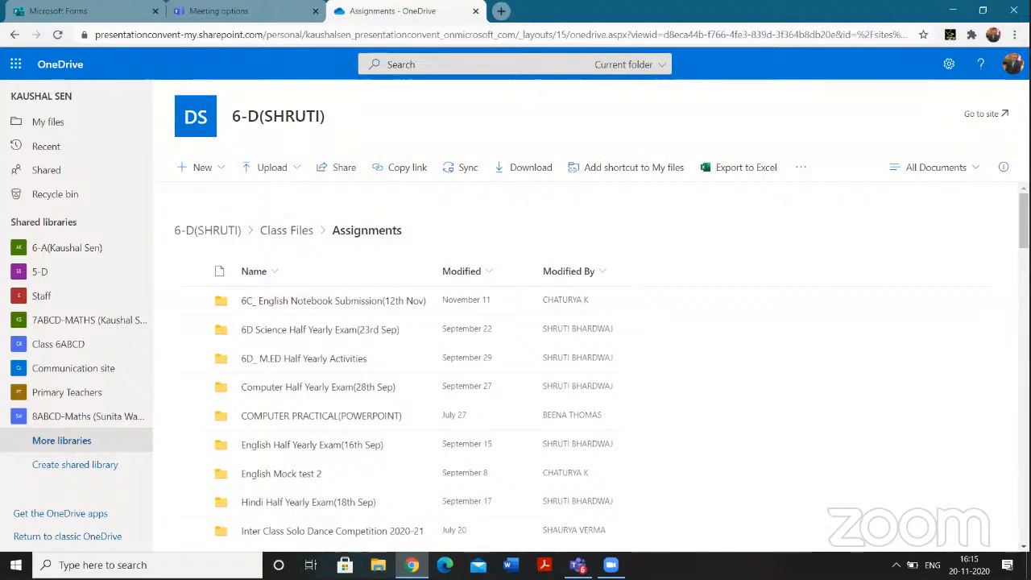
# - Open the Class 6 science subjective paper in the 6D Science Half Yearly Exam(23rd Sep) assignment folder
pyautogui.scroll(-2, 824, 346)
pyautogui.scroll(3, 520, 272)
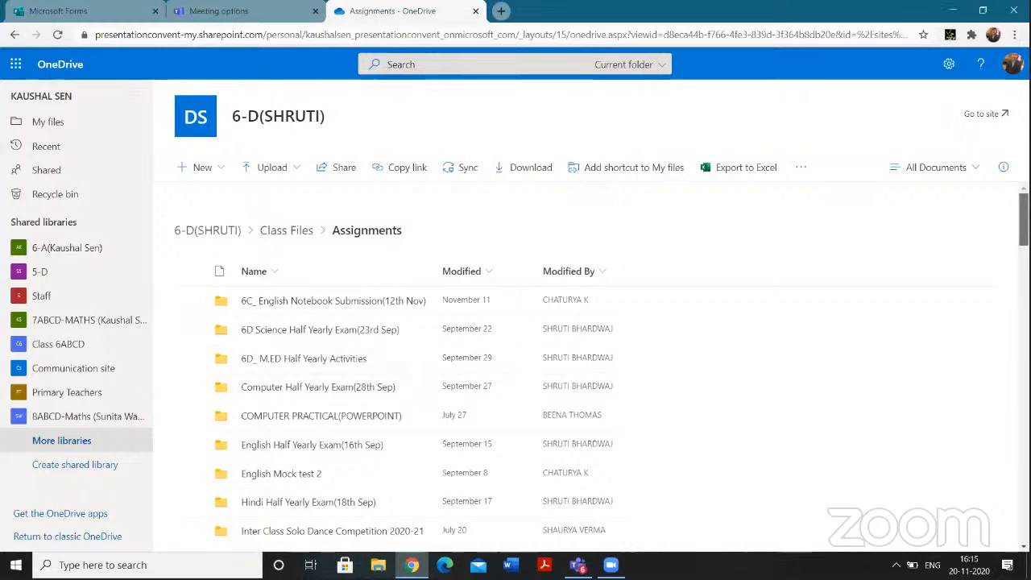
pyautogui.scroll(-1, 587, 379)
pyautogui.scroll(-2, 587, 379)
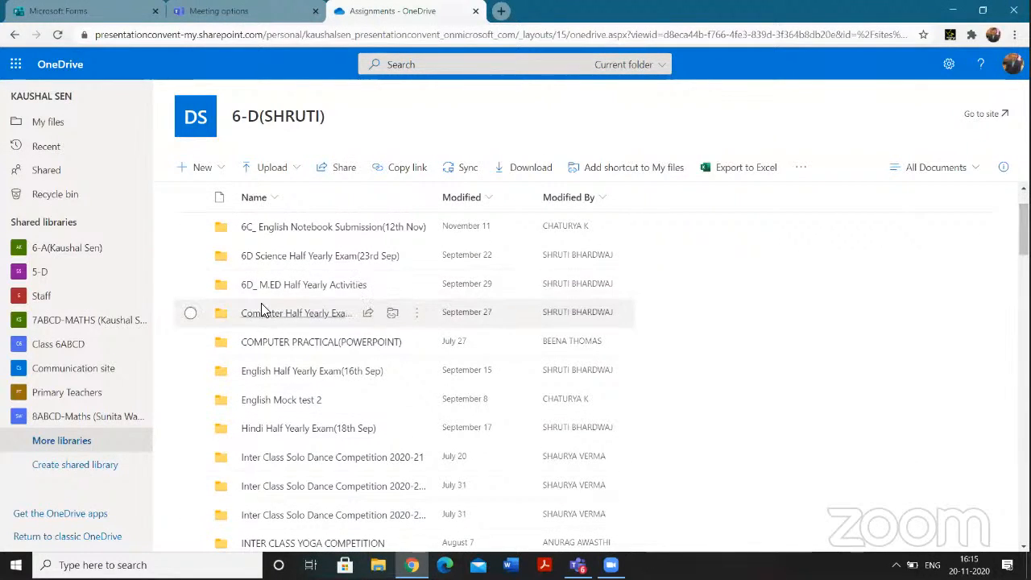
pyautogui.click(266, 256)
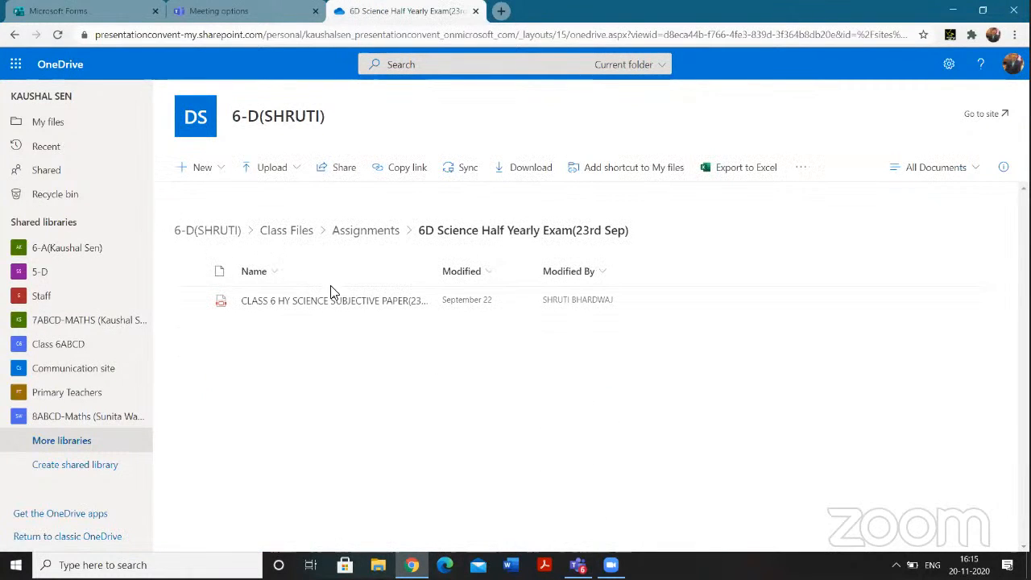
pyautogui.click(300, 302)
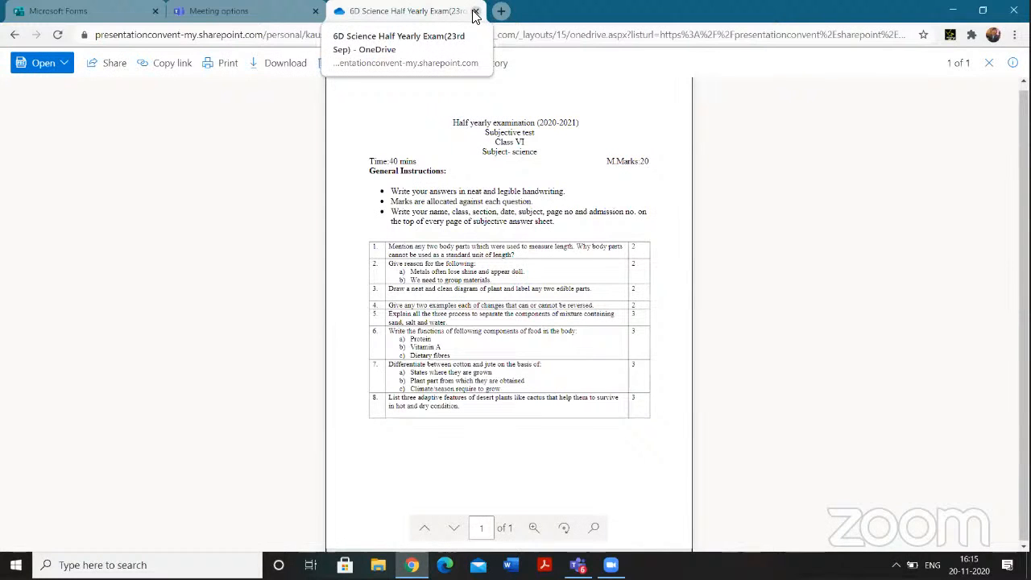
# - Return to the 6-D Assignments folder and look through its list of assignment folders
pyautogui.click(12, 35)
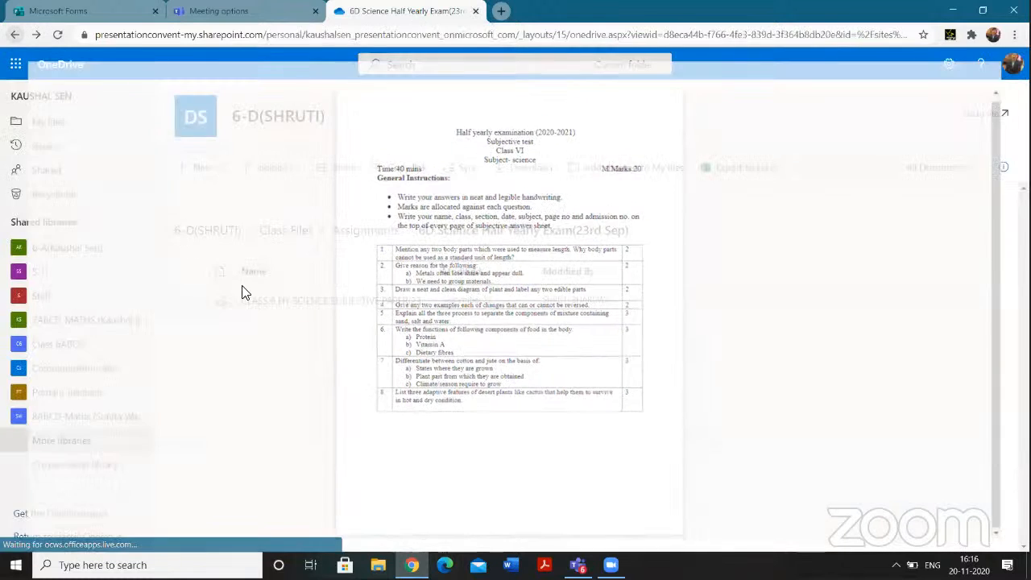
pyautogui.click(13, 36)
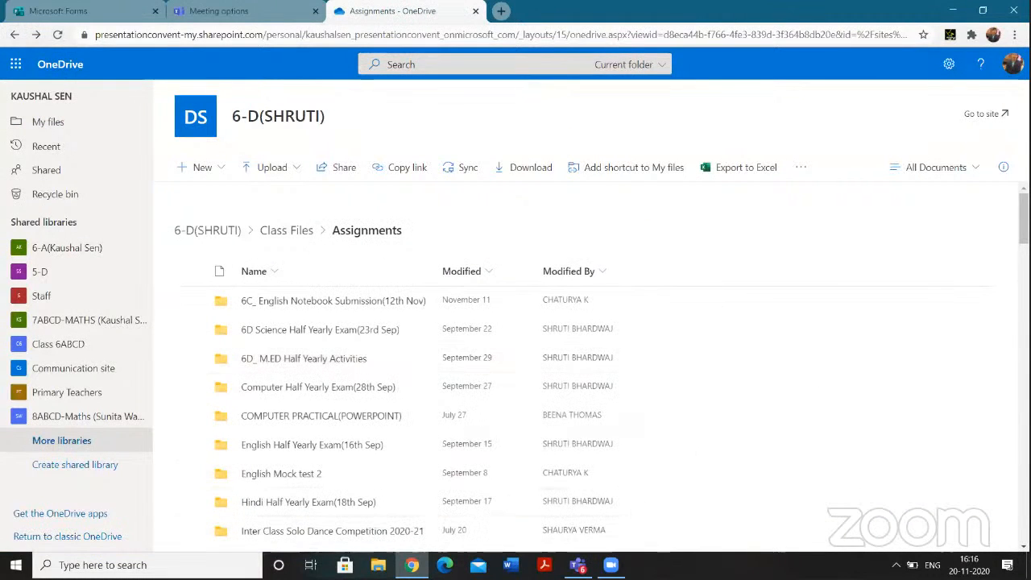
pyautogui.scroll(-4, 515, 362)
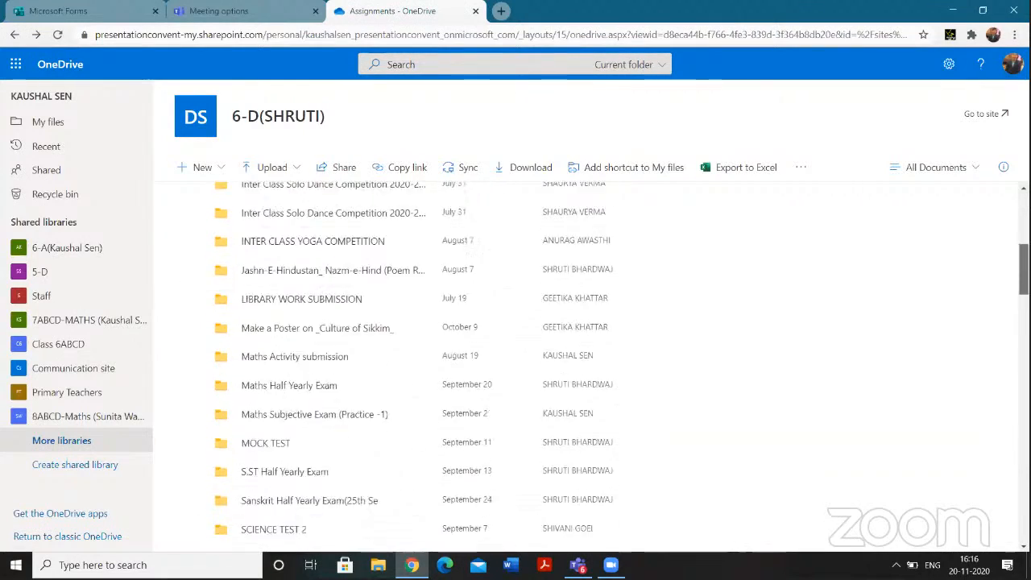
pyautogui.scroll(-15, 516, 362)
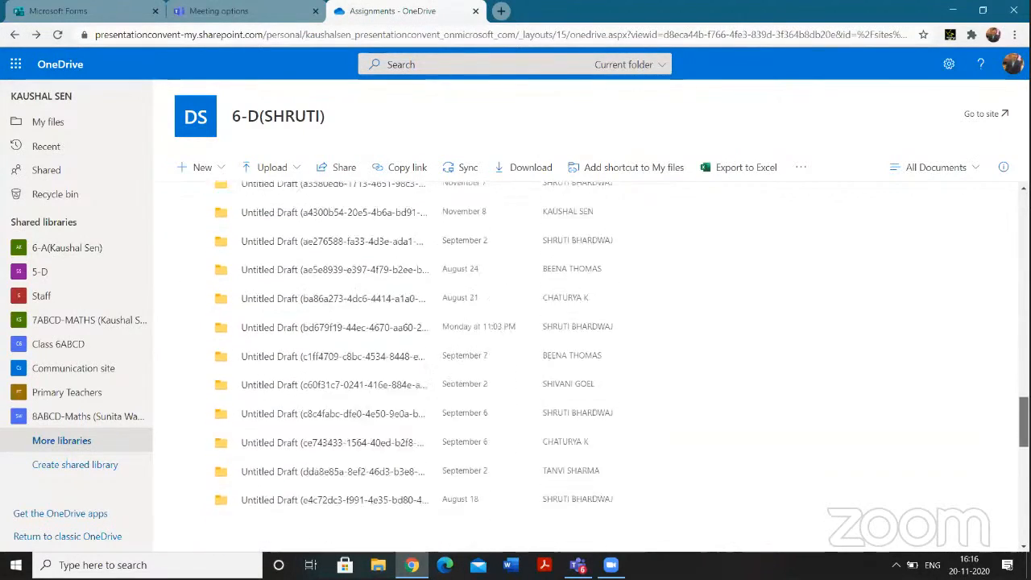
pyautogui.scroll(9, 515, 362)
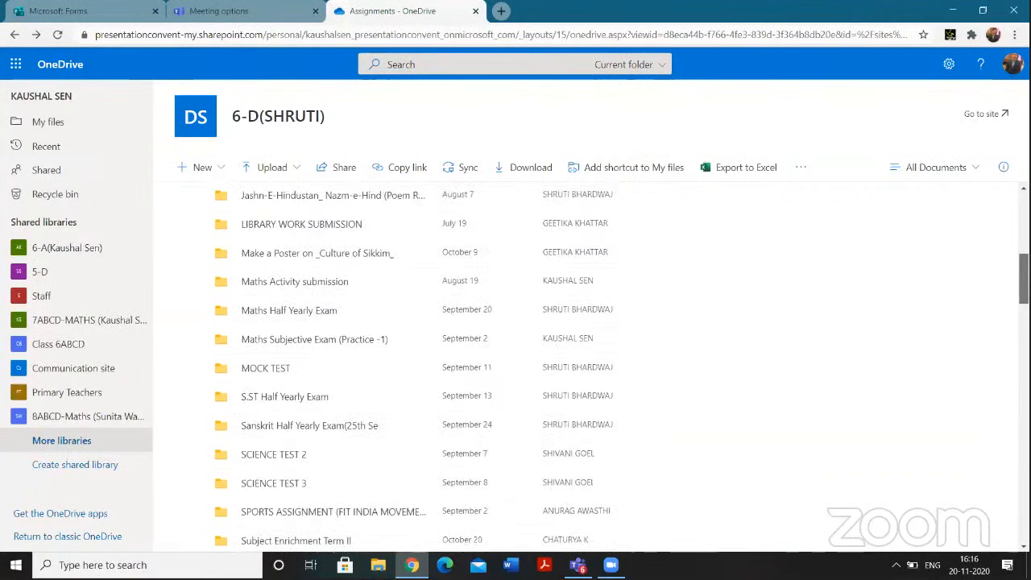
# - Check the contents of the 6C_ English Notebook Submission(12th Nov) assignment folder and return to the 6-D Assignments folder
pyautogui.scroll(2, 516, 362)
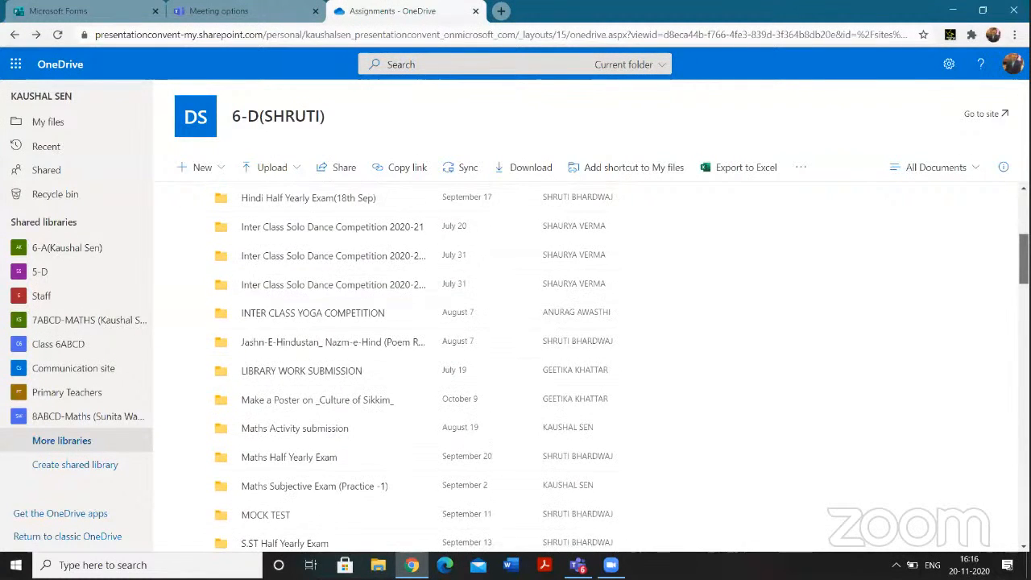
pyautogui.scroll(1, 516, 362)
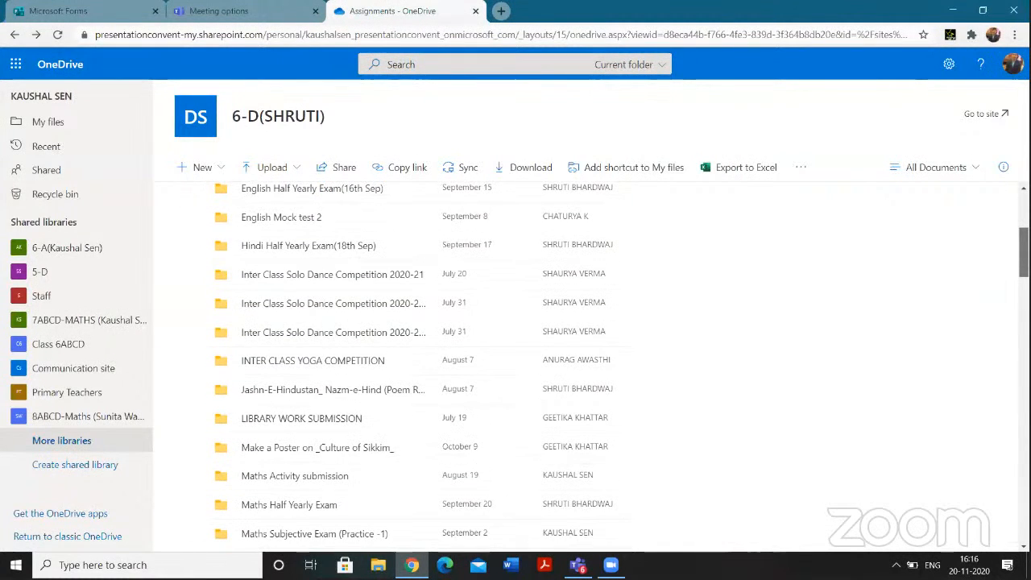
pyautogui.scroll(3, 232, 306)
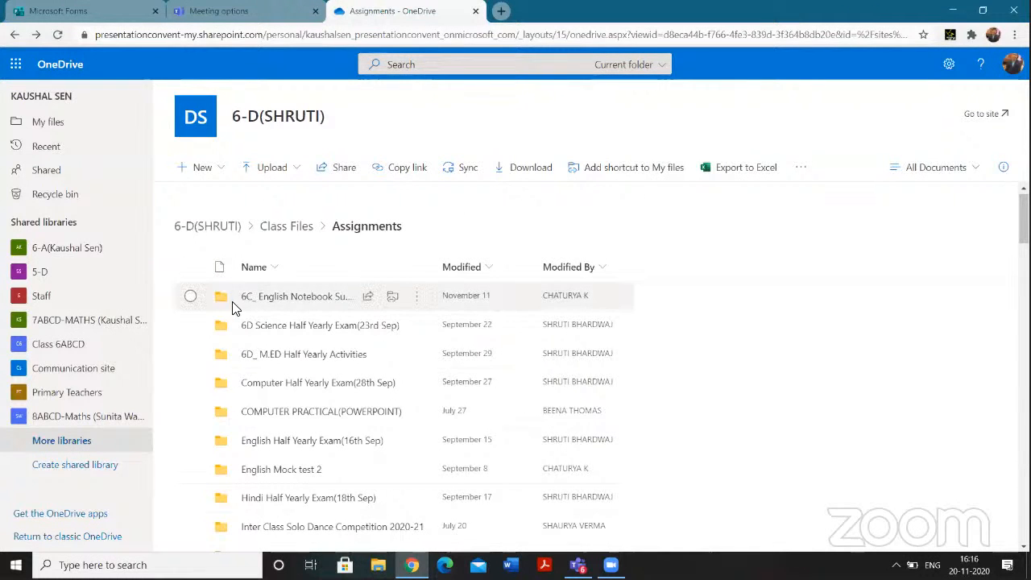
pyautogui.click(272, 296)
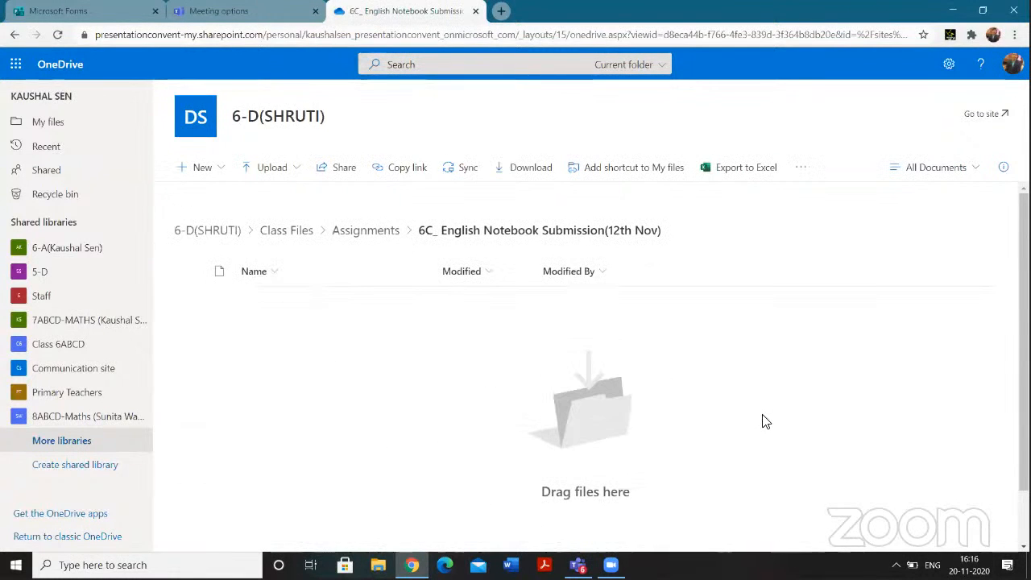
pyautogui.click(14, 36)
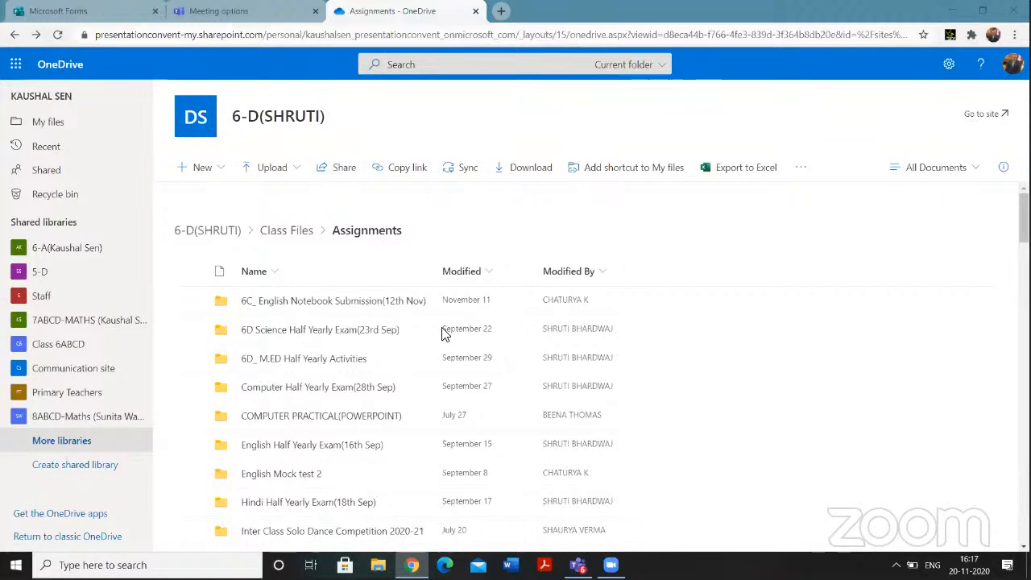
# - Switch to Microsoft Teams and leave the 6-A class assignments for the overview of all teams
pyautogui.click(779, 405)
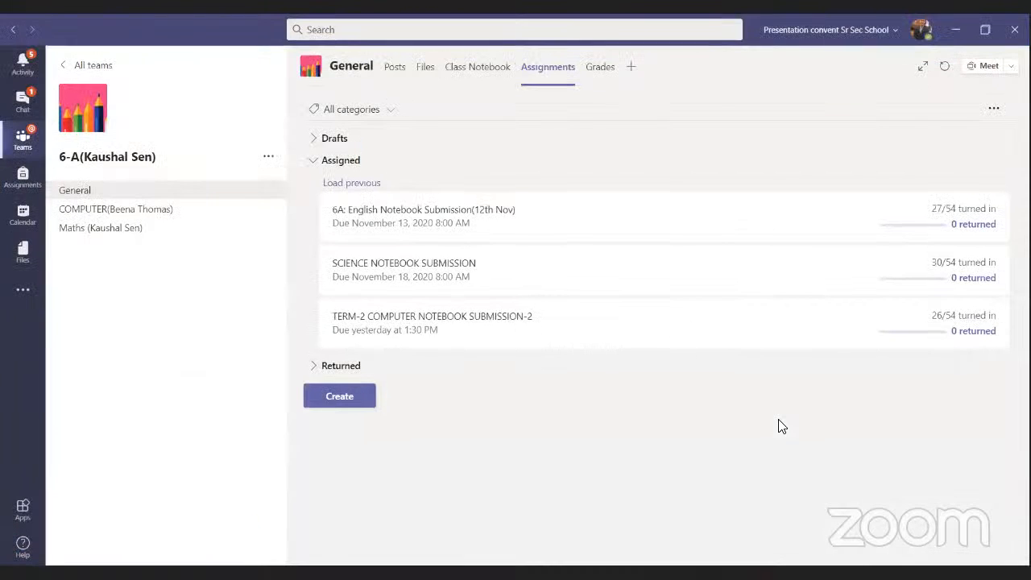
pyautogui.click(25, 138)
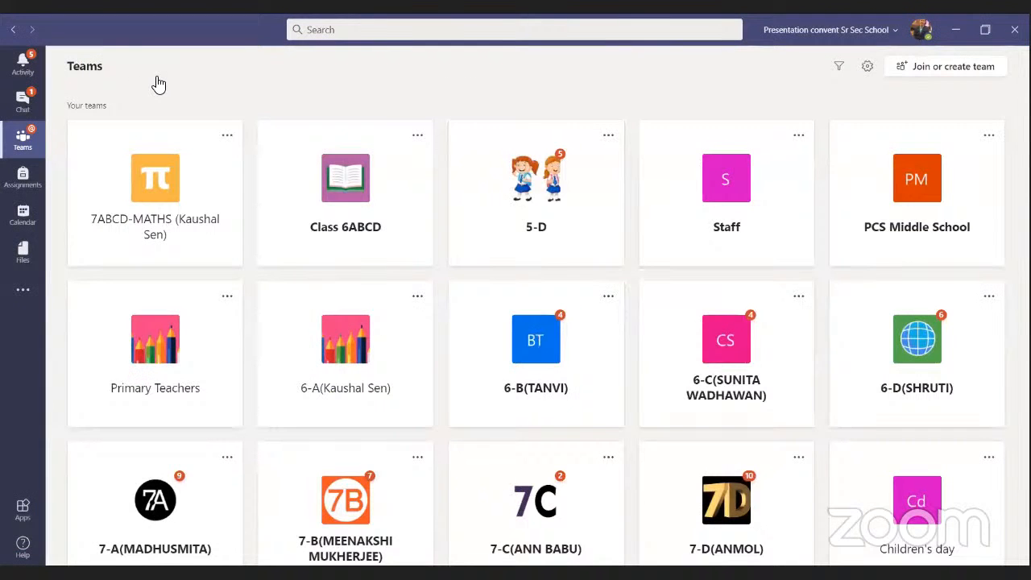